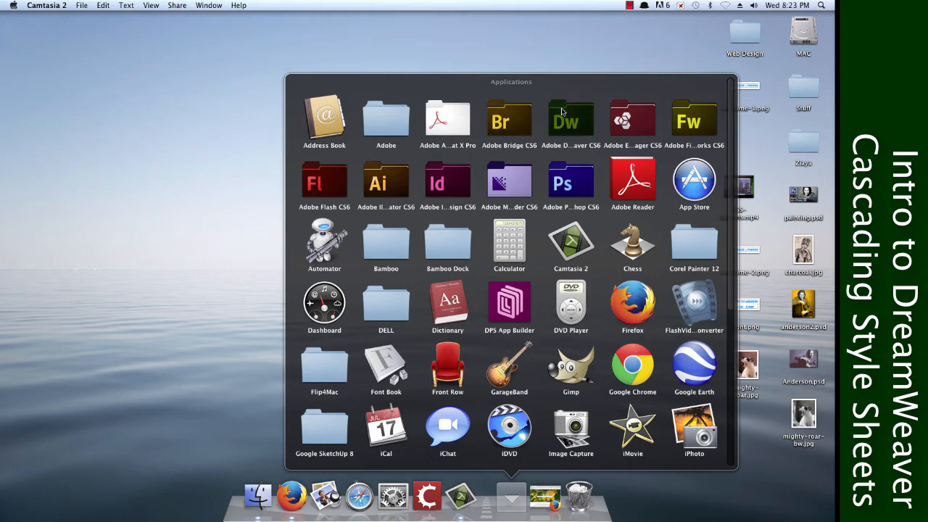
# Launch Dreamweaver and search the Pixabay image site in Firefox for "texture".
pyautogui.click(415, 360)
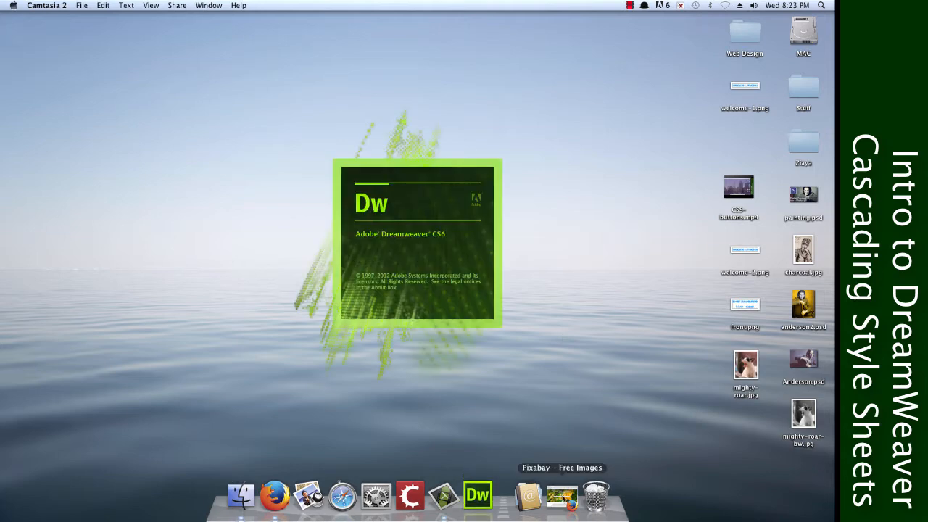
pyautogui.click(562, 496)
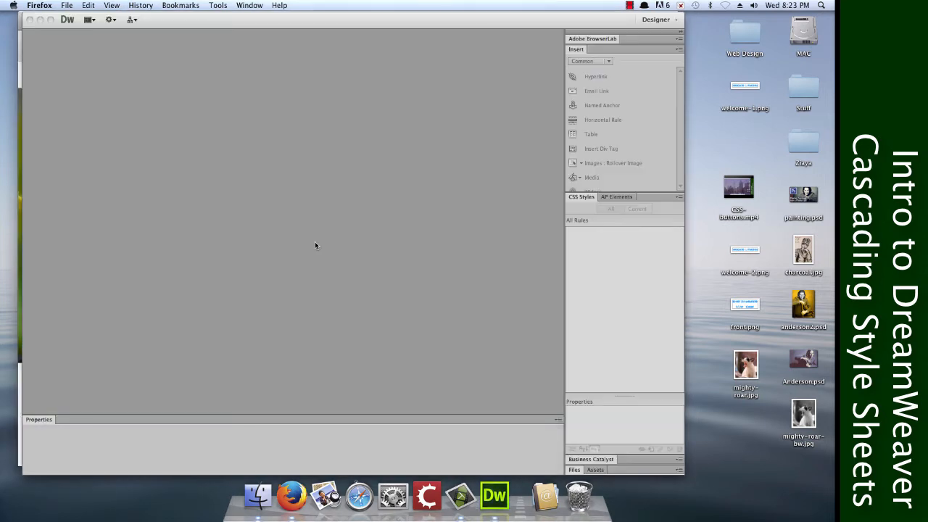
pyautogui.click(291, 496)
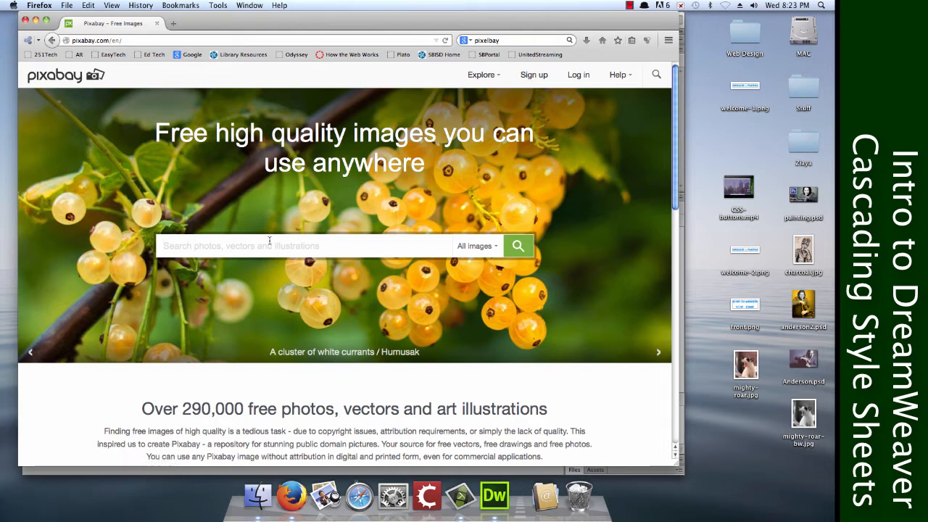
pyautogui.write('texture')
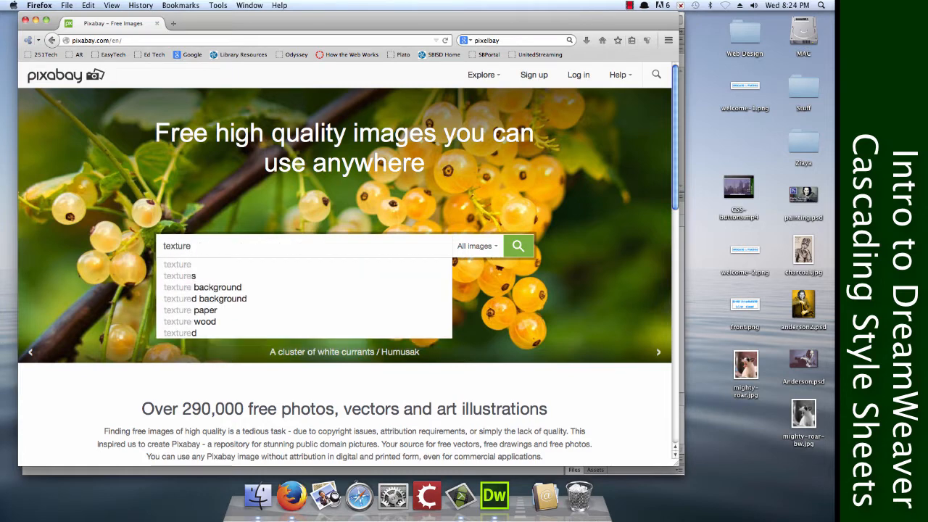
pyautogui.press('Return')
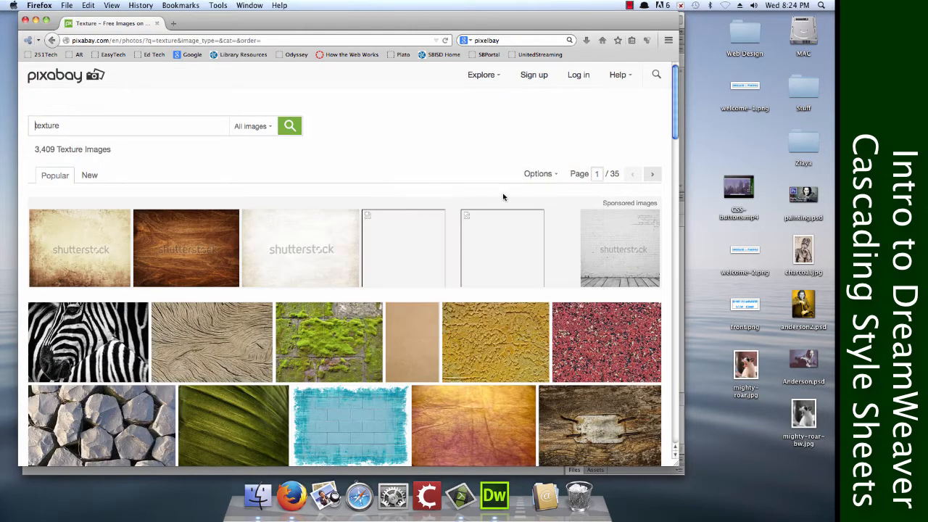
# Open the page of the red autumn leaves photo from the texture results and try to download it at 1280 x 853.
pyautogui.moveTo(672, 108); pyautogui.dragTo(672, 255)
pyautogui.click(117, 289)
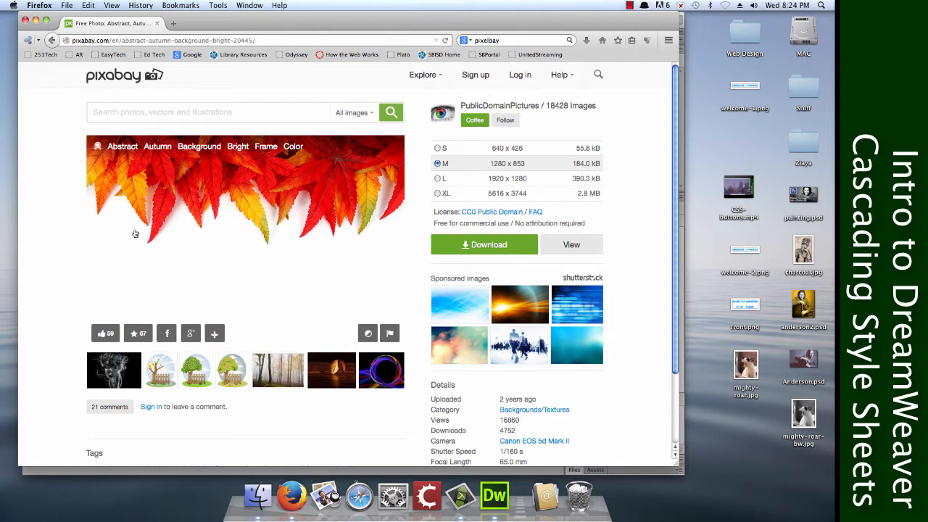
pyautogui.click(495, 245)
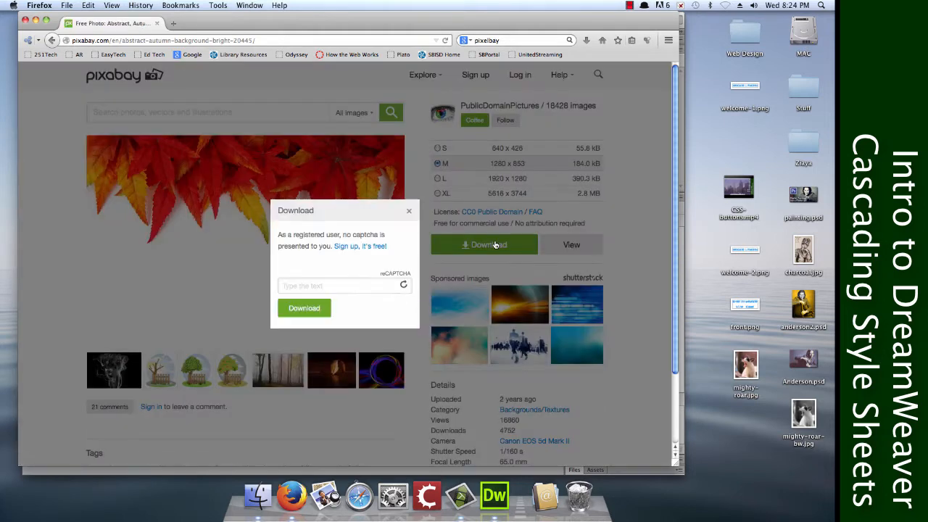
pyautogui.click(410, 200)
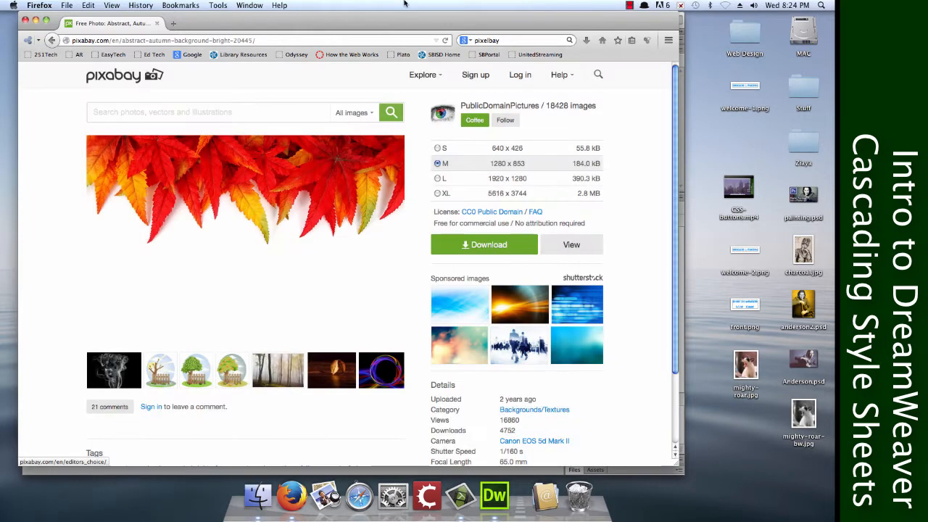
# Search Google in a new tab for "most common resolution".
pyautogui.click(173, 24)
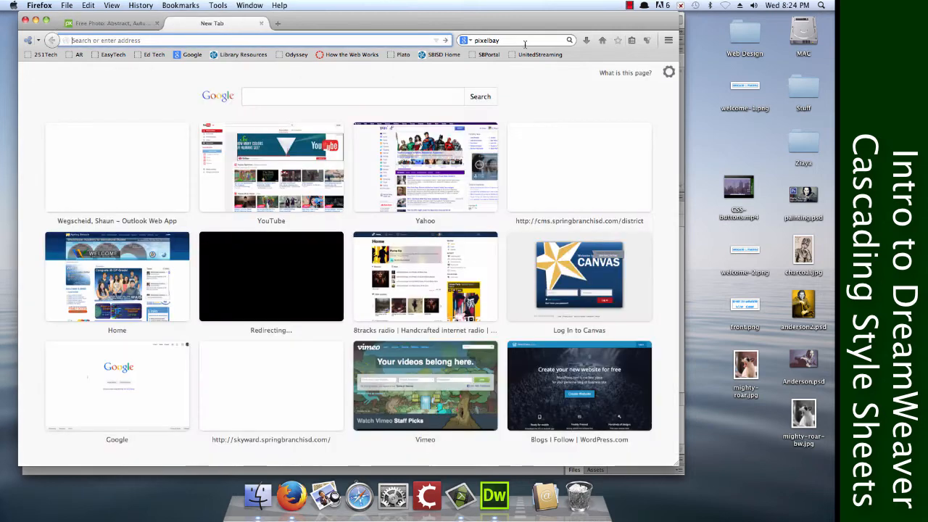
pyautogui.click(525, 42)
pyautogui.write('m')
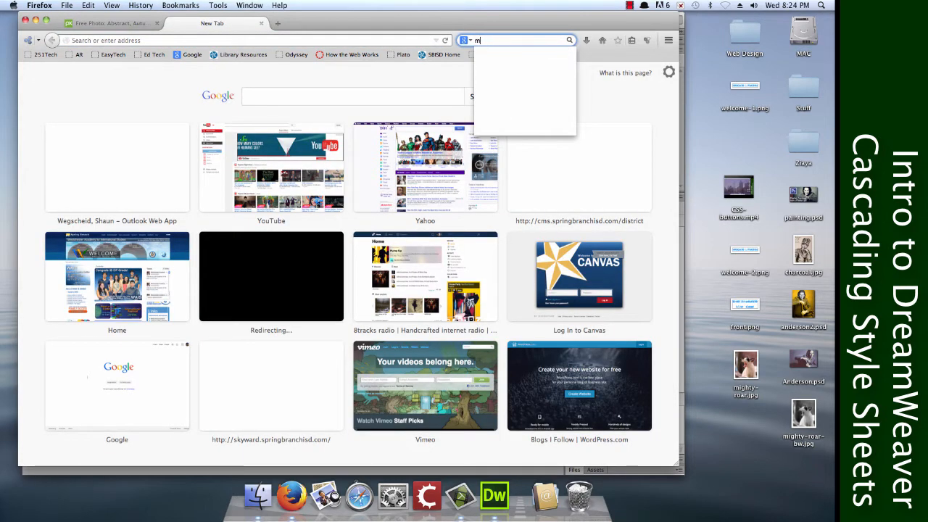
pyautogui.write('ost common resolution')
pyautogui.press('Return')
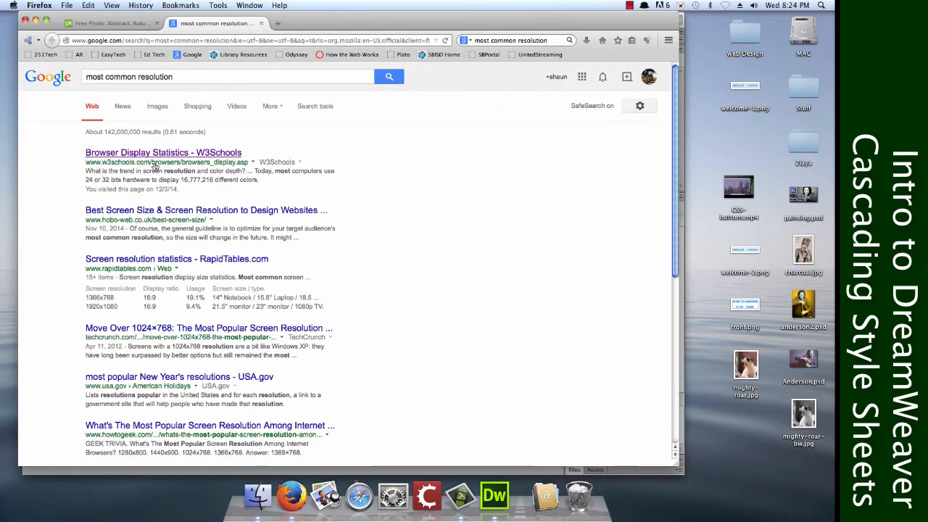
# Open the W3Schools Browser Display Statistics result and examine the table of screen resolution statistics.
pyautogui.click(156, 153)
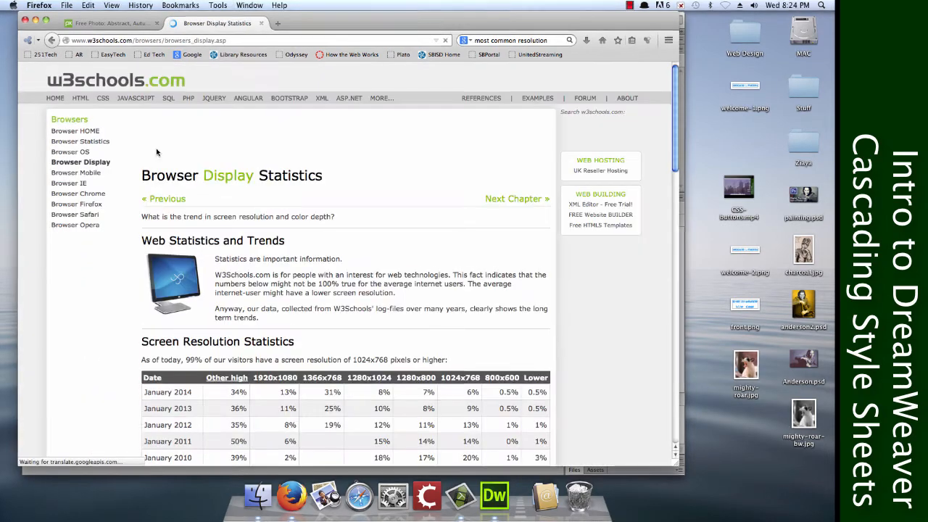
pyautogui.scroll(-5, 182, 76)
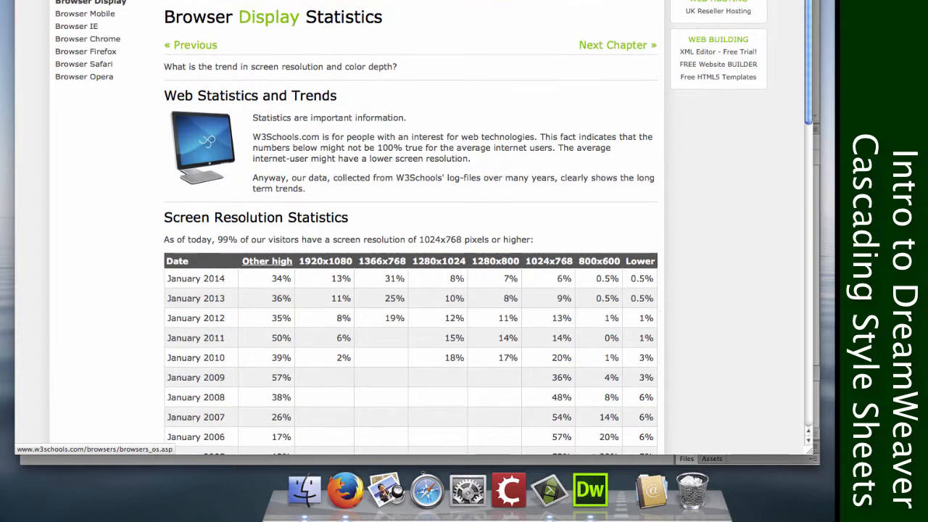
pyautogui.scroll(-1, 410, 228)
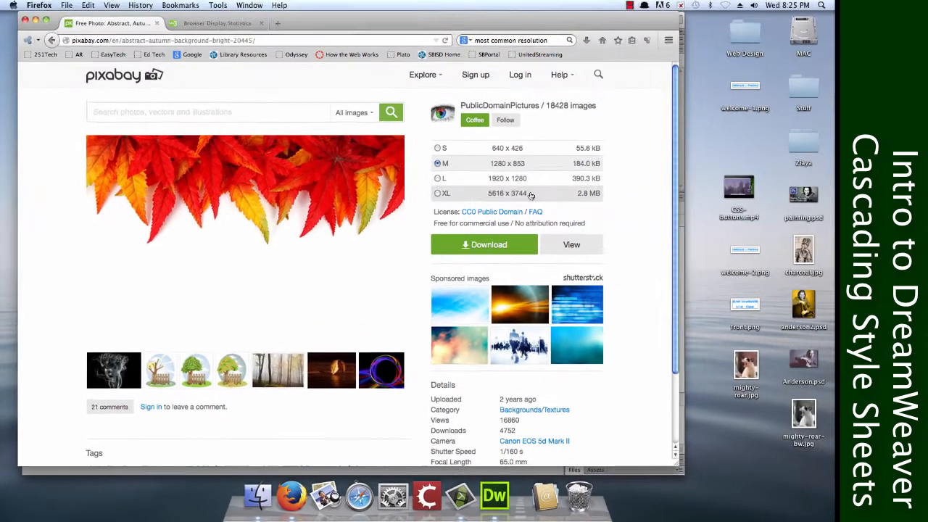
# Download the red leaves photo in size L, 1920 x 1280, completing the captcha and saving the file.
pyautogui.click(437, 178)
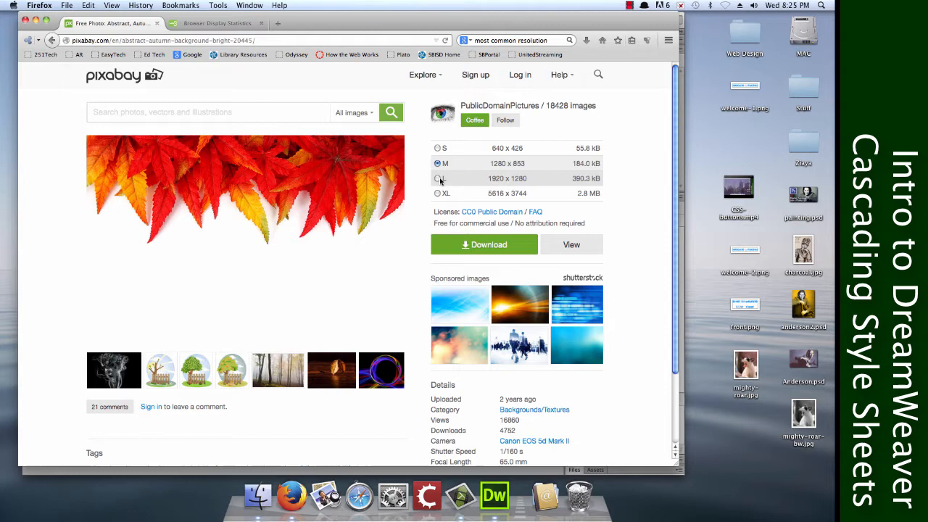
pyautogui.click(466, 245)
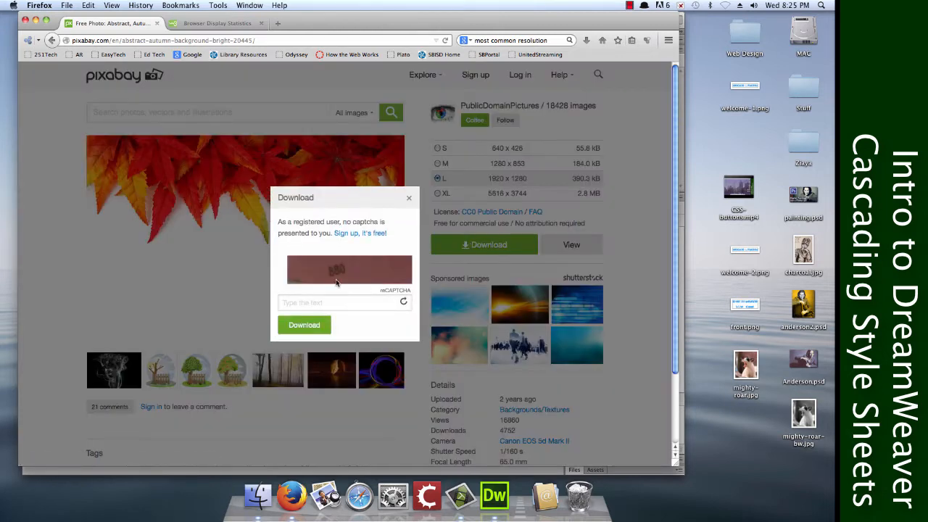
pyautogui.click(320, 305)
pyautogui.click(321, 331)
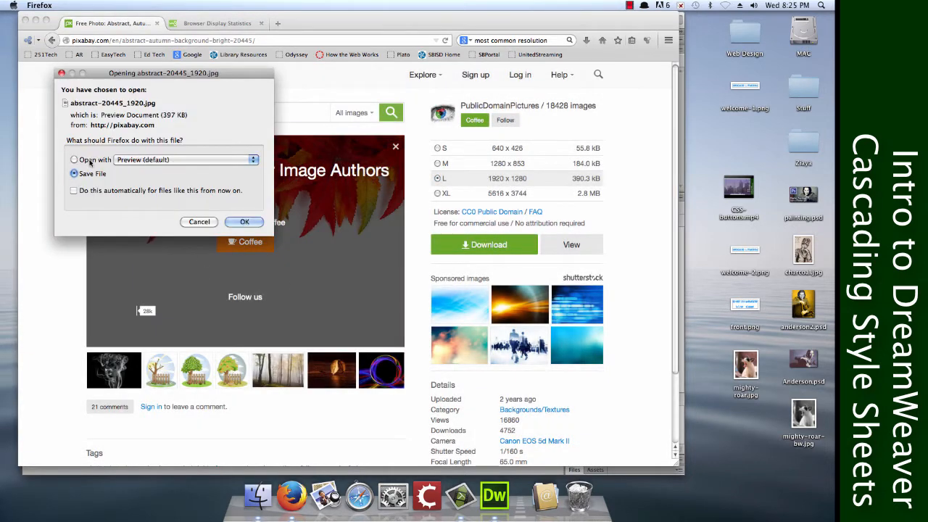
pyautogui.click(90, 161)
pyautogui.click(98, 177)
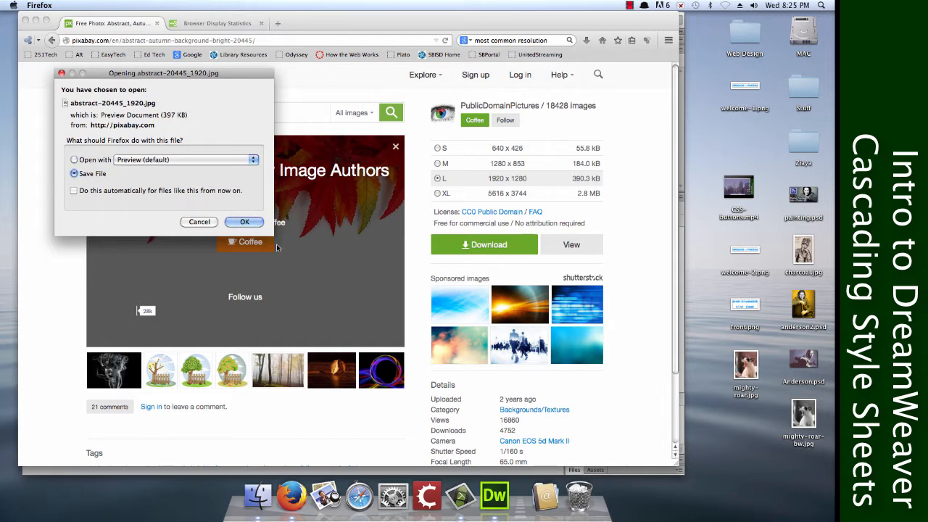
pyautogui.click(241, 221)
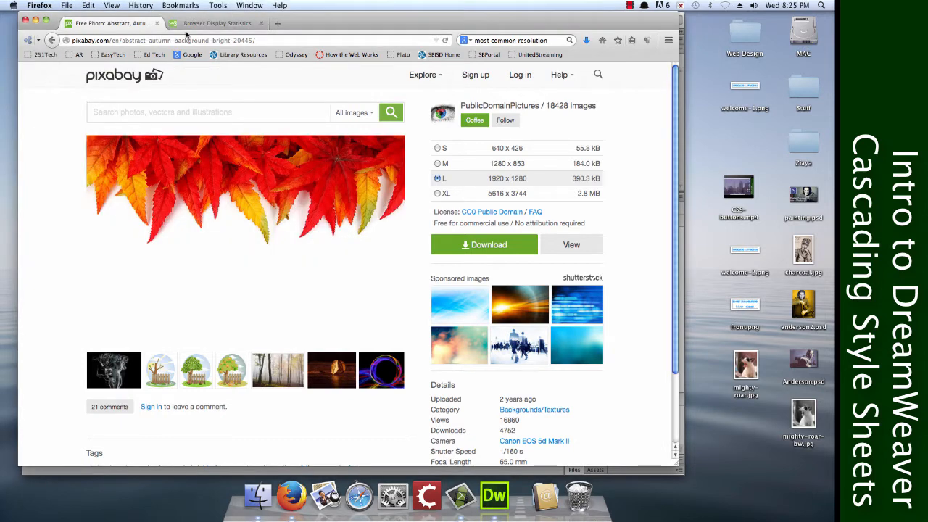
# Put the downloaded abstract-20445_1920.jpg on the desktop and close the Firefox tab and window.
pyautogui.click(155, 24)
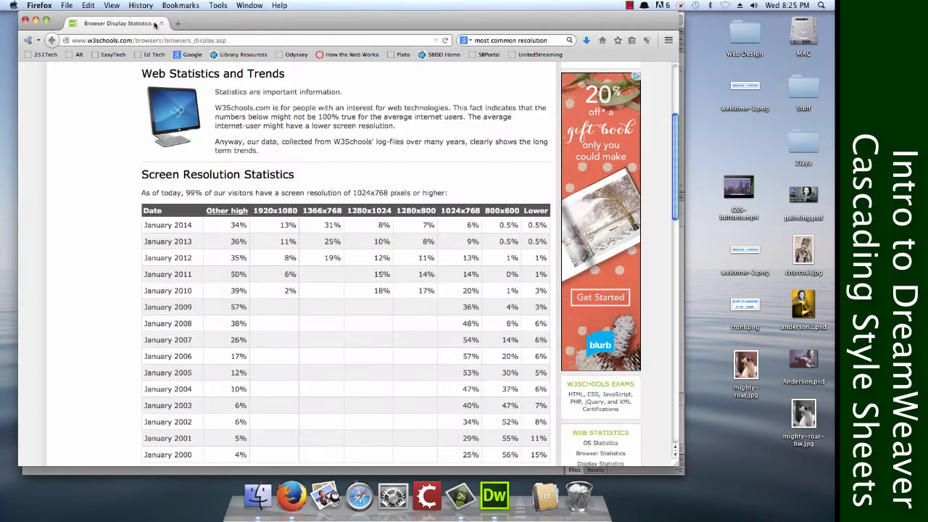
pyautogui.click(587, 40)
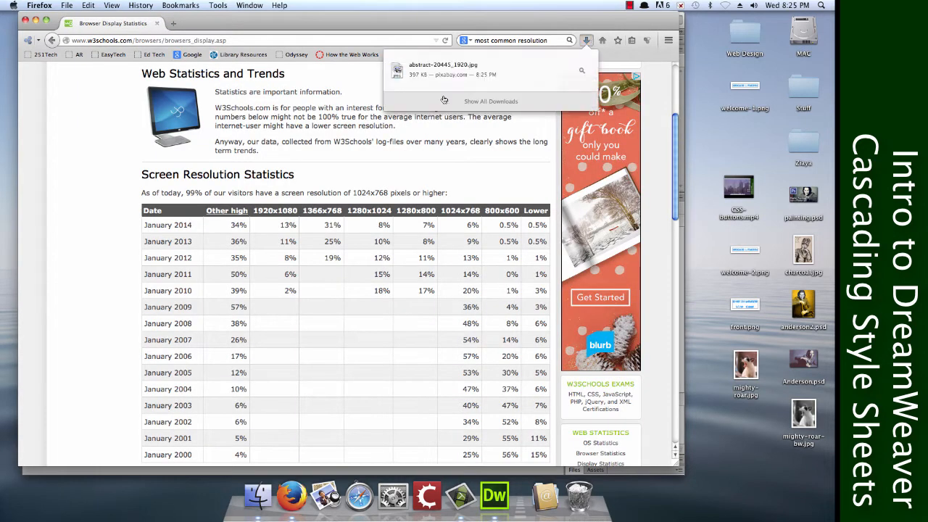
pyautogui.moveTo(462, 72); pyautogui.dragTo(742, 152)
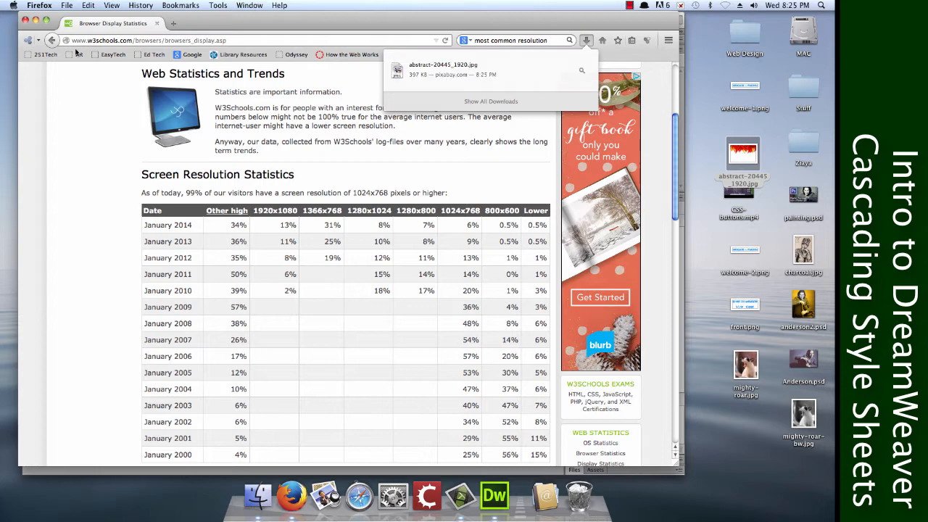
pyautogui.click(23, 24)
# Open abstract-20445_1920.jpg from the desktop in Adobe Photoshop CS6.
pyautogui.rightClick(745, 151)
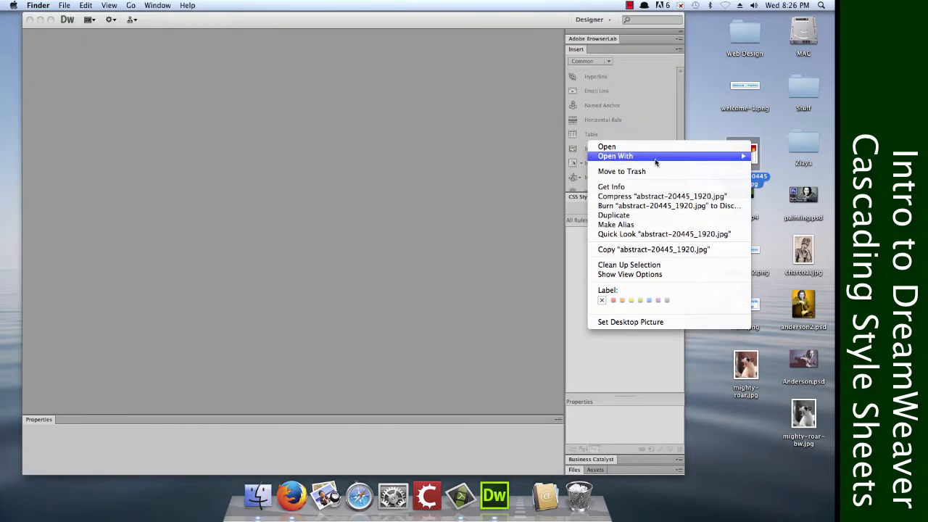
pyautogui.moveTo(655, 160)
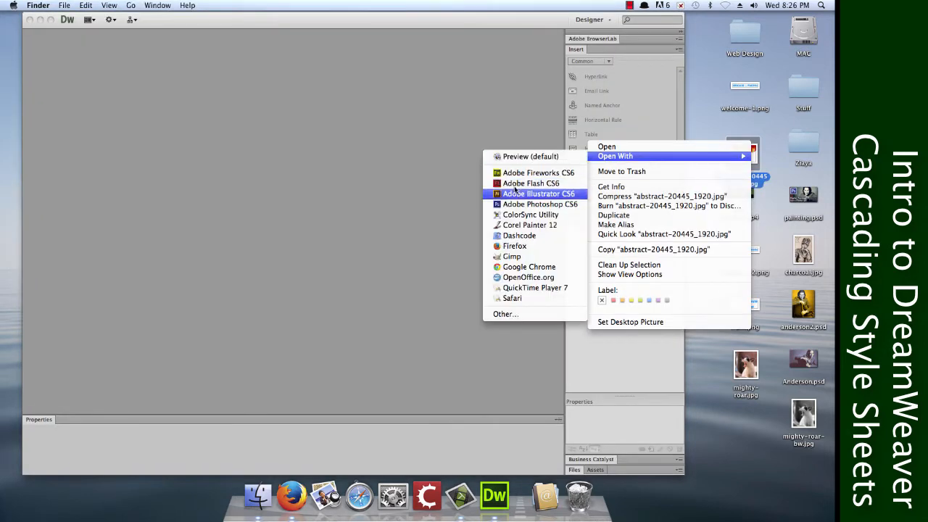
pyautogui.click(527, 206)
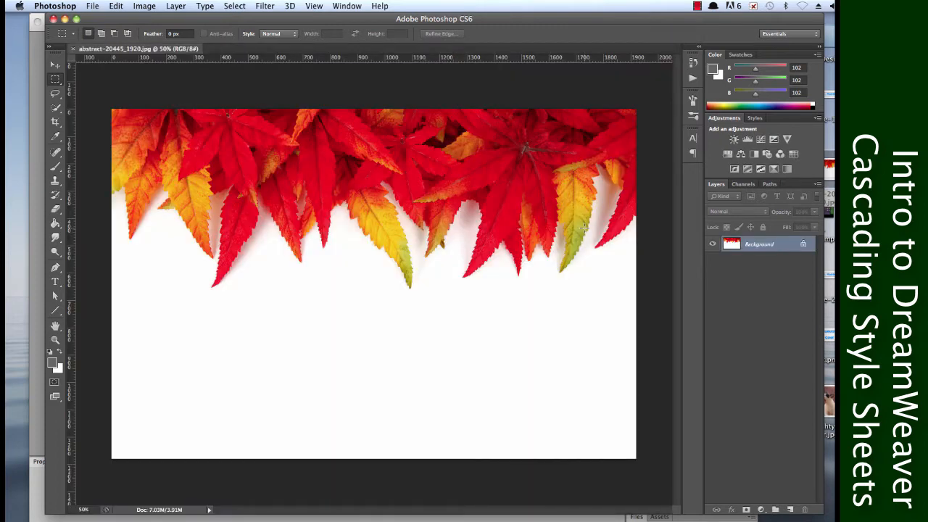
# Crop the image to its full-width leaves area, about 1920 x 670 px, leaving out the empty white part below.
pyautogui.moveTo(112, 108); pyautogui.dragTo(698, 292)
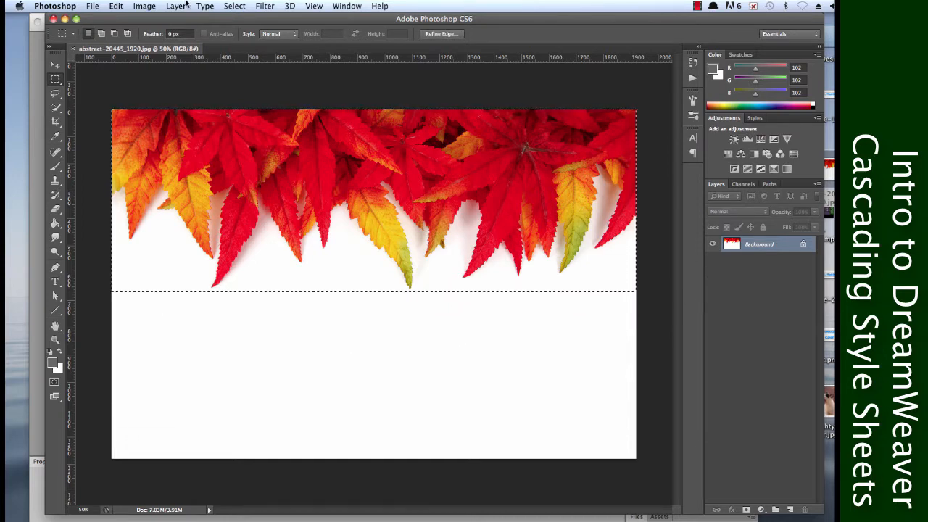
pyautogui.click(144, 6)
pyautogui.click(149, 134)
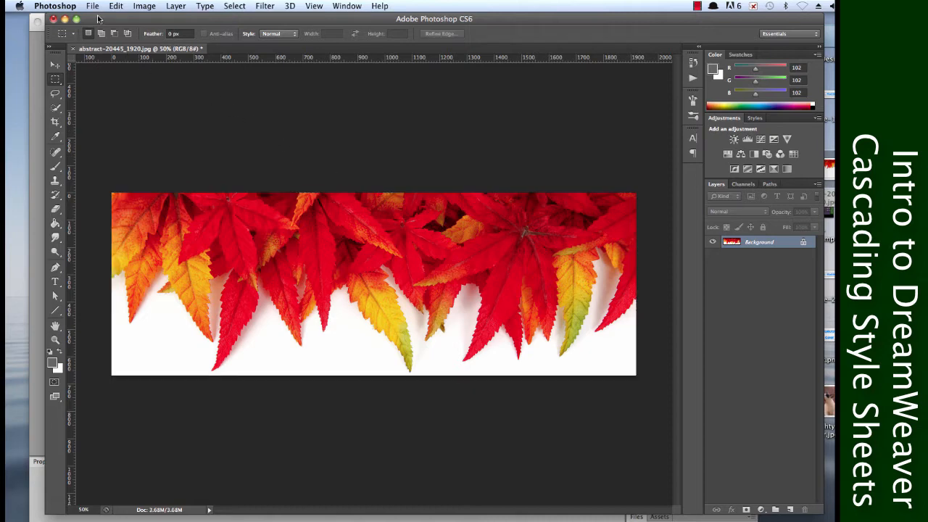
# Set up a web export of the cropped leaves image as a JPEG with quality 68 and blur 0.48.
pyautogui.click(93, 5)
pyautogui.click(140, 155)
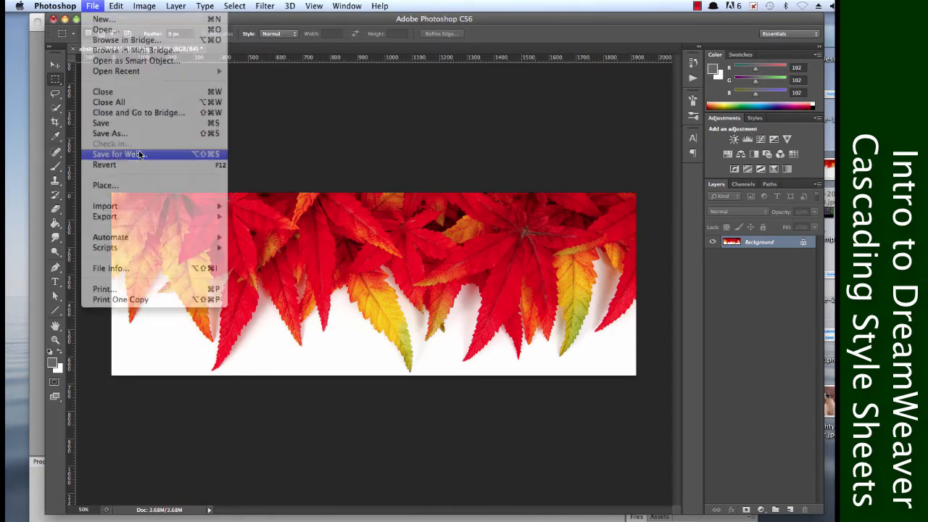
pyautogui.moveTo(705, 73); pyautogui.dragTo(721, 73)
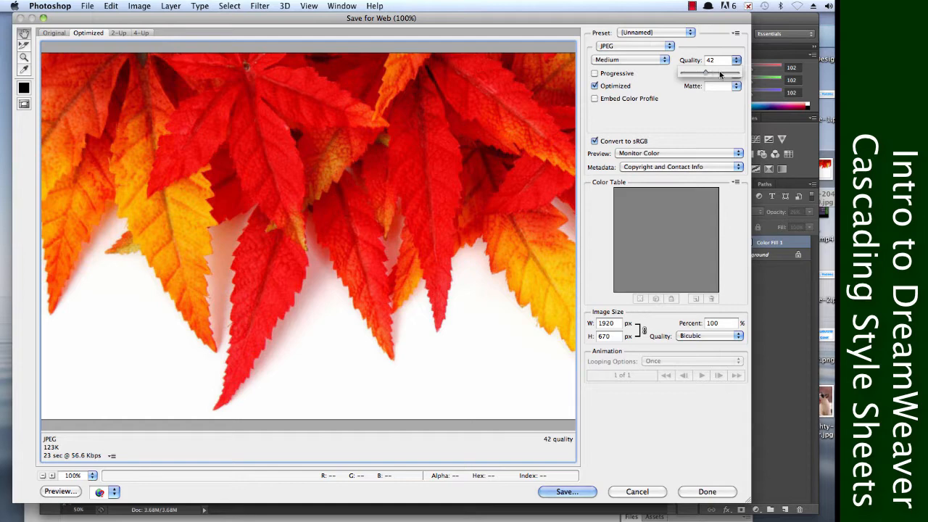
pyautogui.click(668, 129)
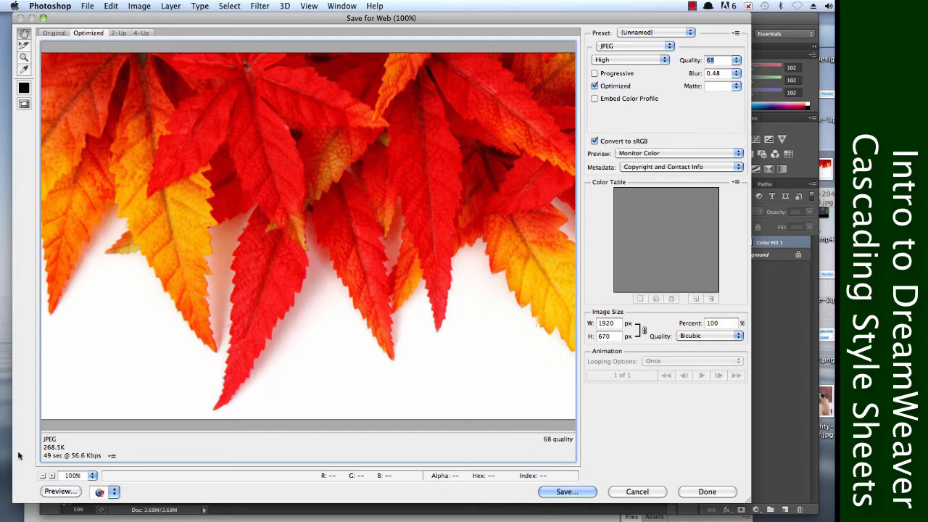
# Save the optimized image to the desktop as bg-leaves.jpg.
pyautogui.click(565, 492)
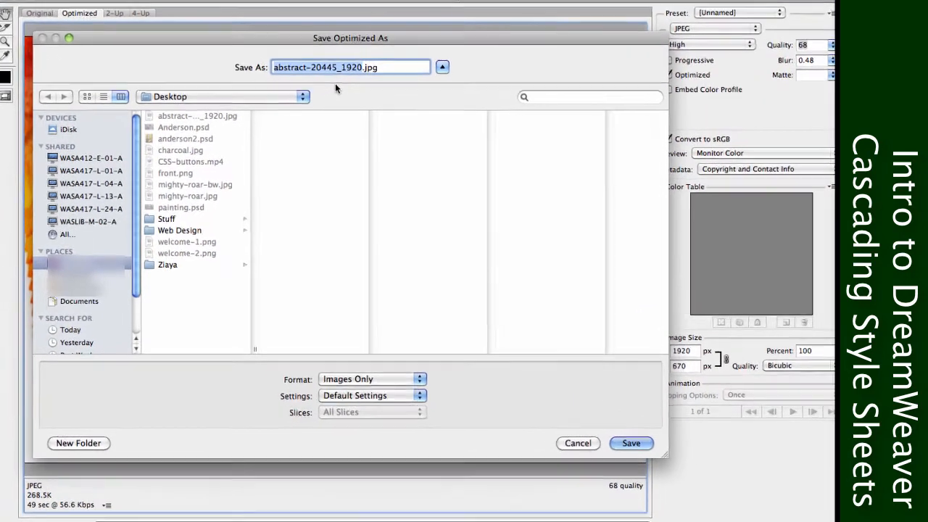
pyautogui.write('leaves-b')
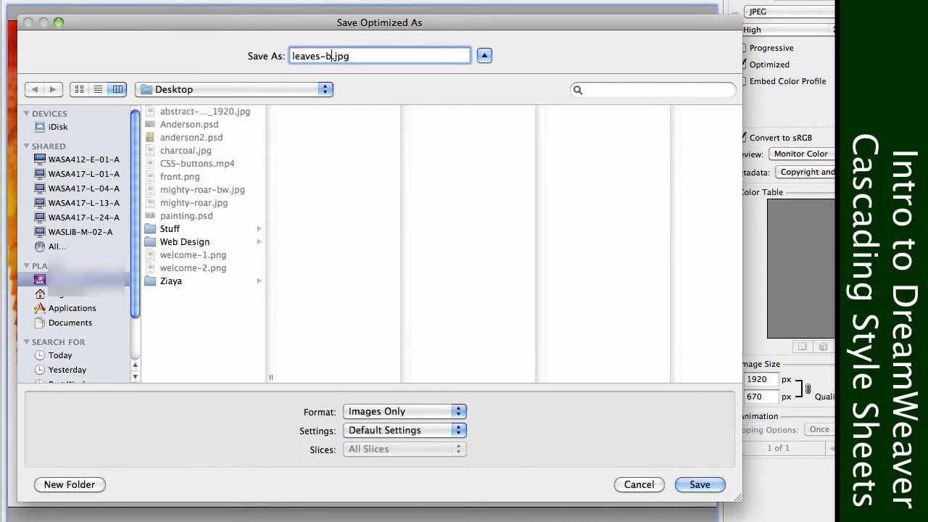
pyautogui.press('BackSpace')
pyautogui.press('BackSpace')
pyautogui.click(292, 56)
pyautogui.write('bg-')
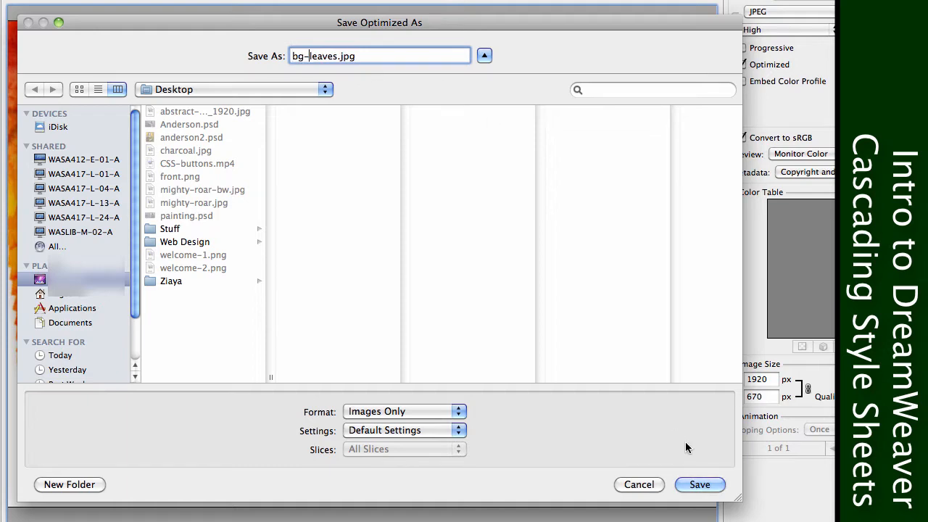
pyautogui.click(699, 484)
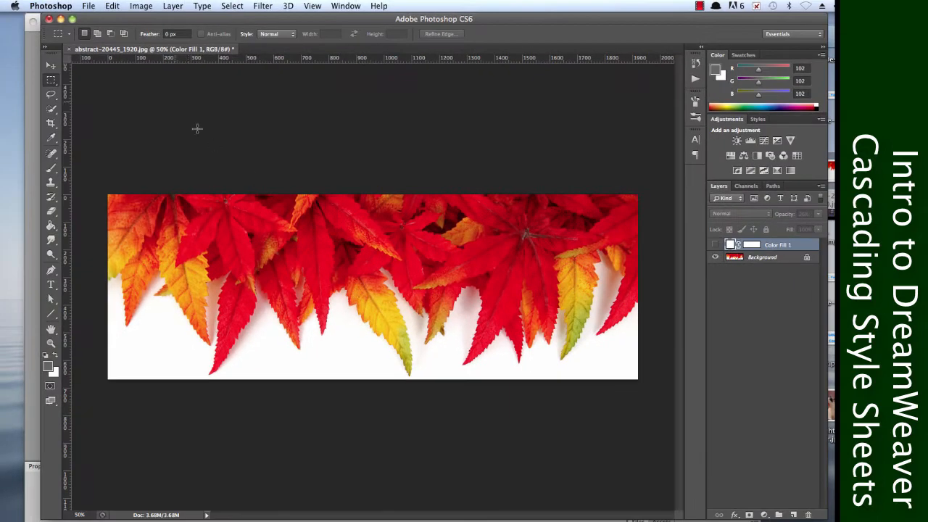
# Close the leaves image without saving its changes and close the Photoshop window.
pyautogui.click(48, 20)
pyautogui.click(426, 194)
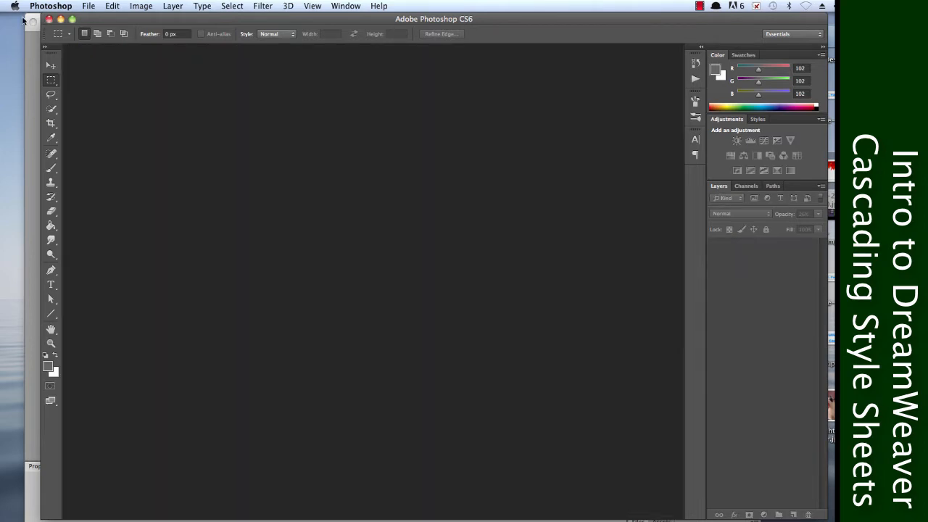
pyautogui.click(48, 19)
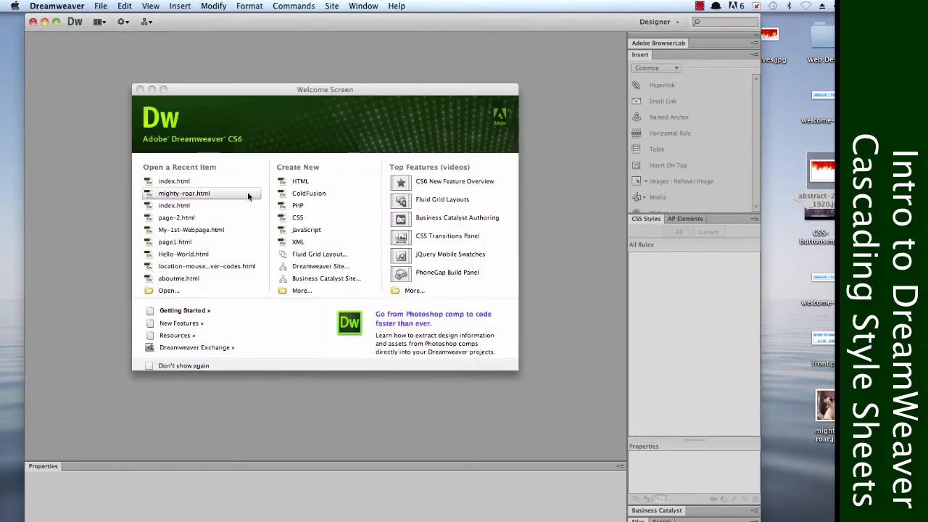
# Create a new blank HTML document in Dreamweaver.
pyautogui.click(300, 182)
pyautogui.click(300, 182)
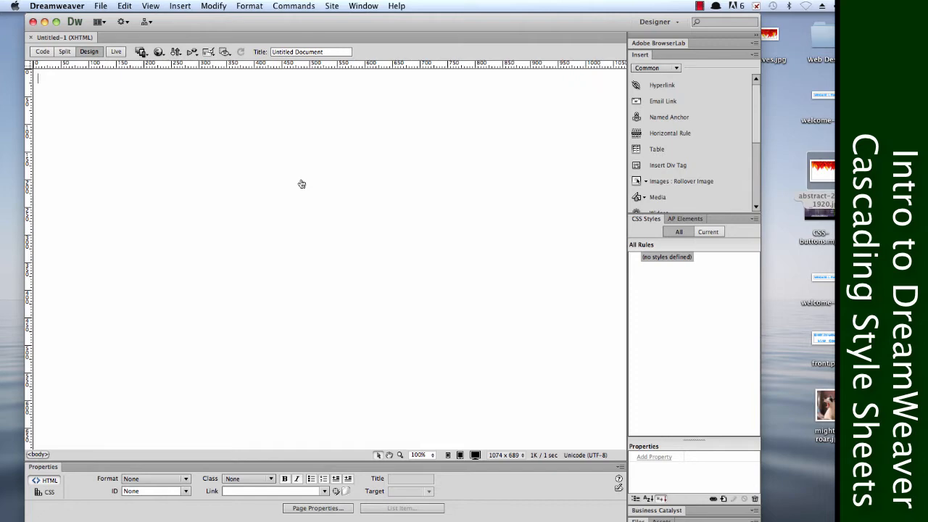
# Open the page properties and review the CSS and HTML appearance, headings, title/encoding and tracing image settings.
pyautogui.click(225, 6)
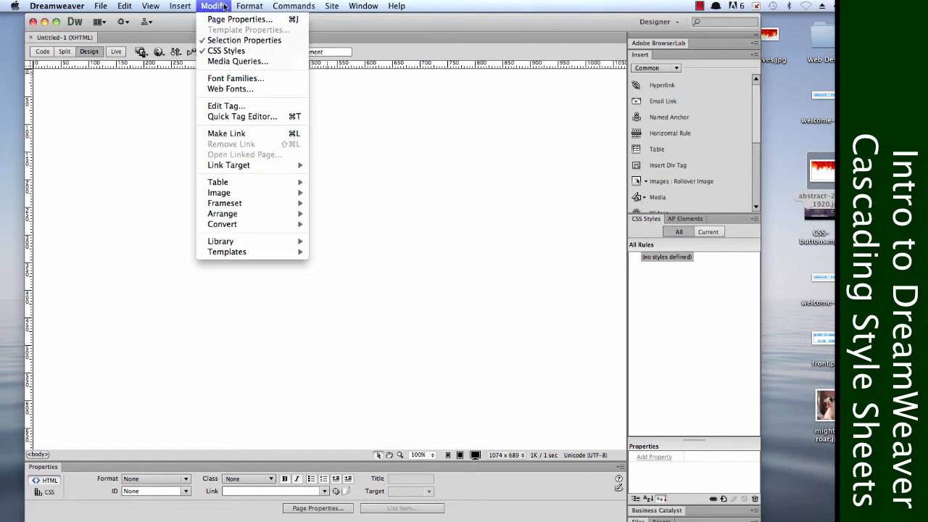
pyautogui.click(237, 20)
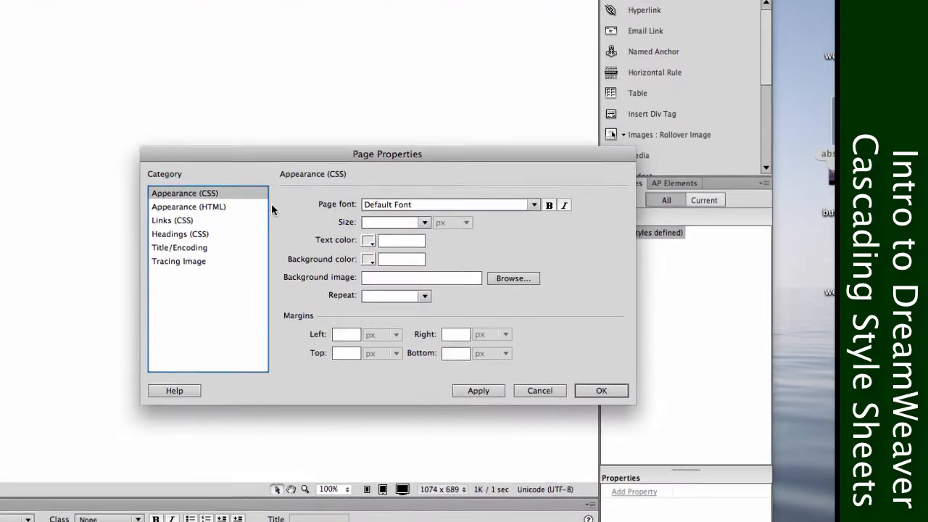
pyautogui.click(202, 207)
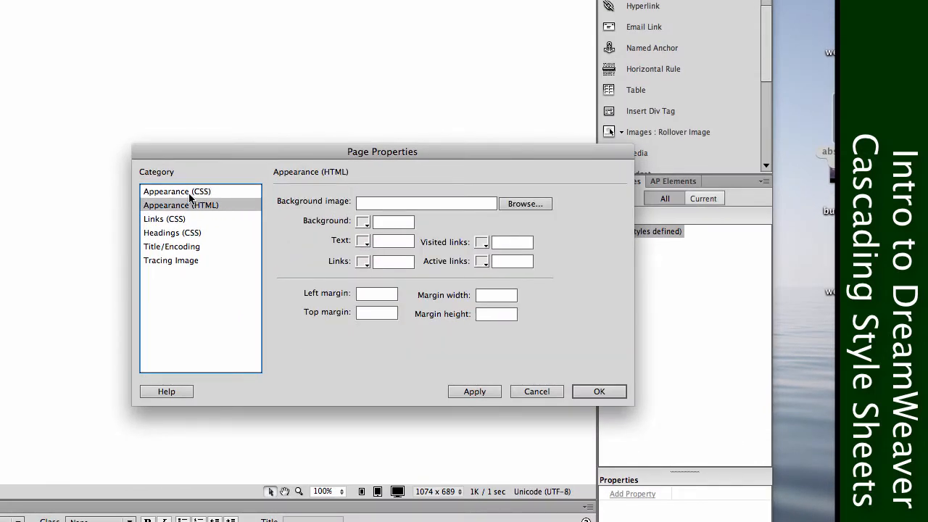
pyautogui.click(187, 192)
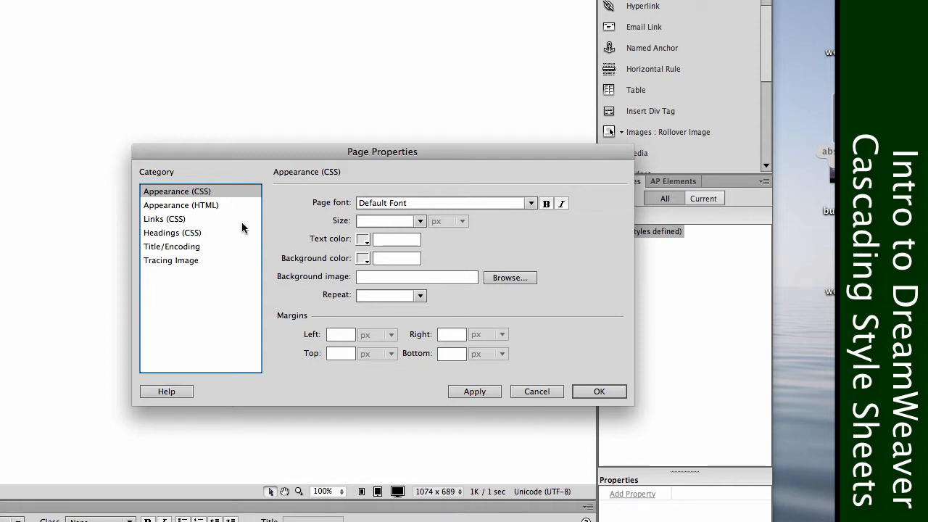
pyautogui.click(179, 208)
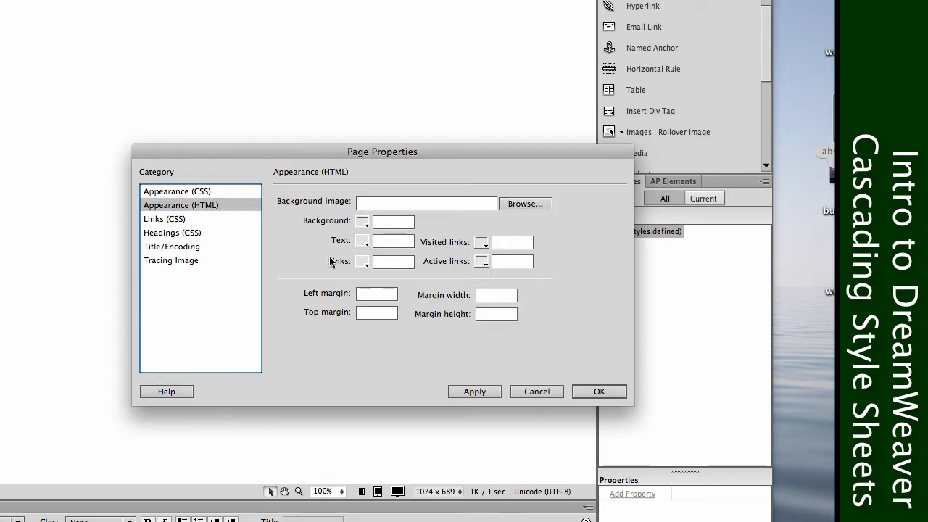
pyautogui.click(191, 260)
pyautogui.click(192, 248)
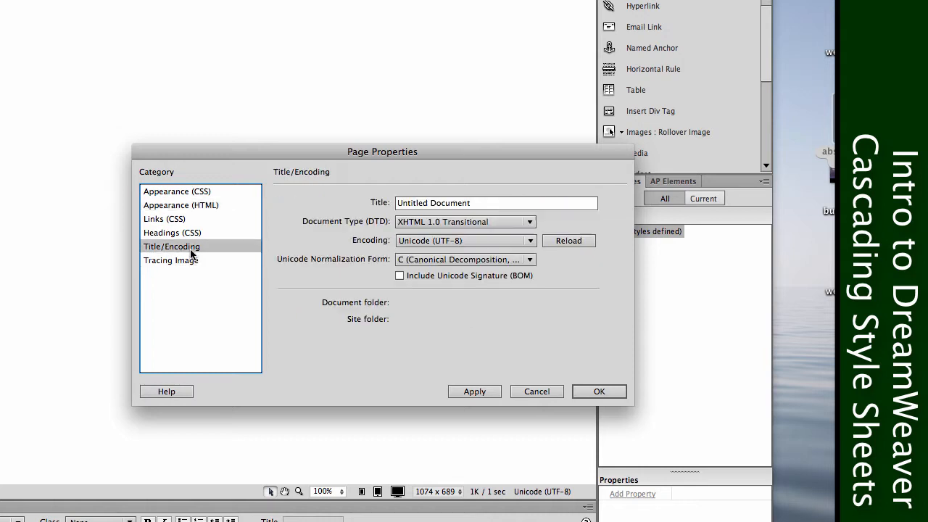
pyautogui.click(196, 193)
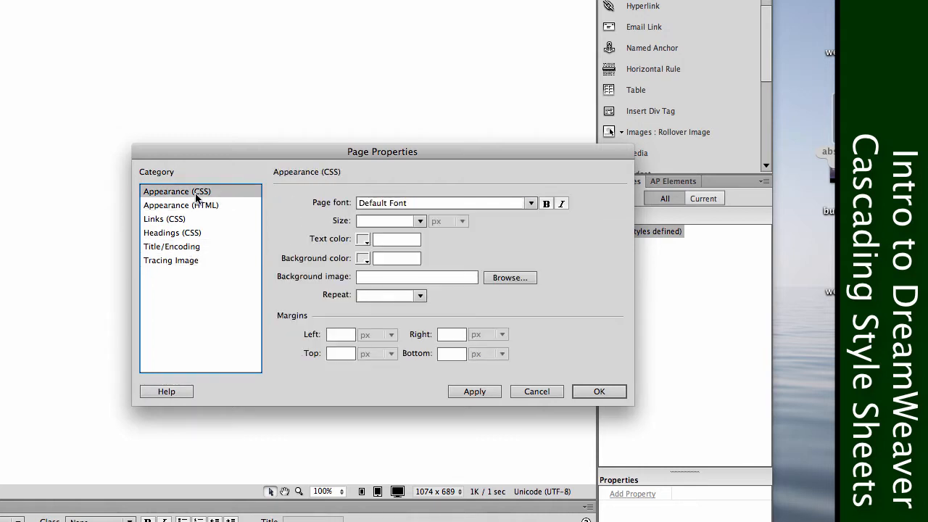
pyautogui.click(187, 232)
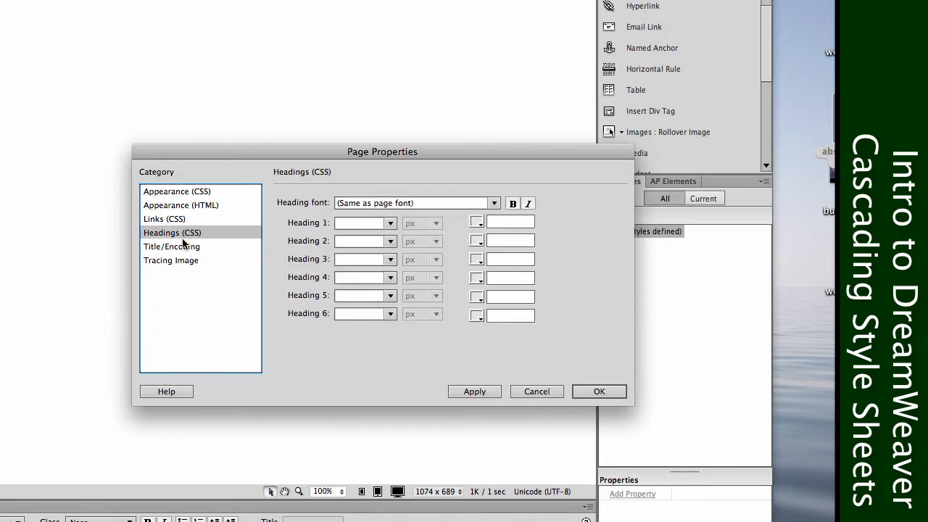
pyautogui.click(184, 247)
pyautogui.click(207, 262)
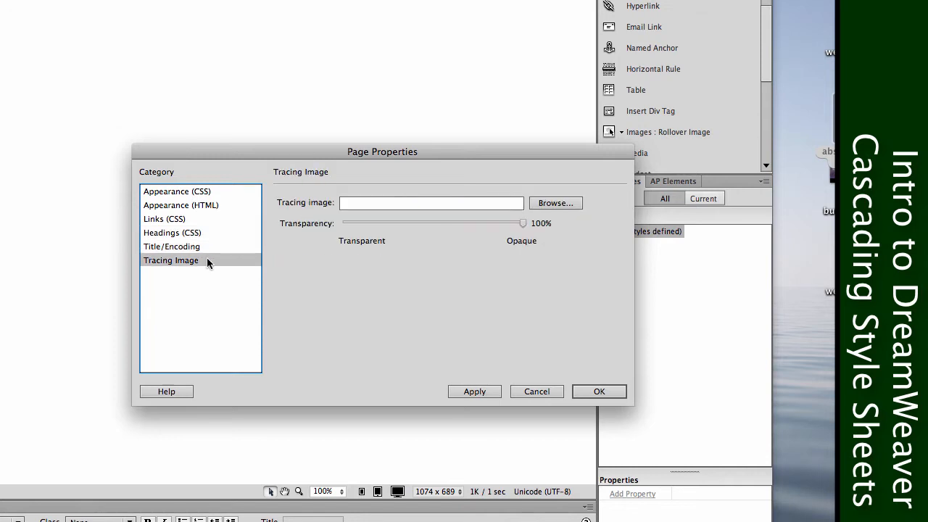
# Set the CSS page font to Arial, Helvetica, sans-serif and the text size to 18 px.
pyautogui.click(215, 190)
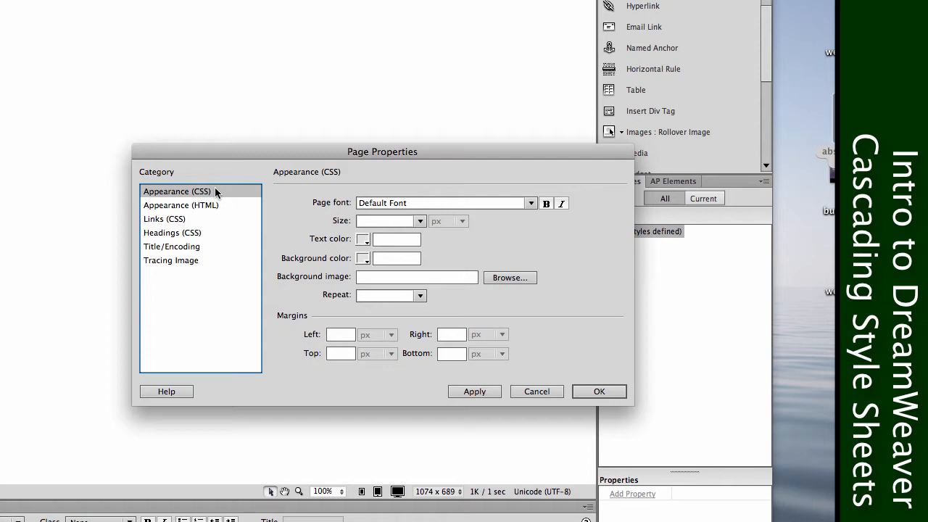
pyautogui.click(401, 205)
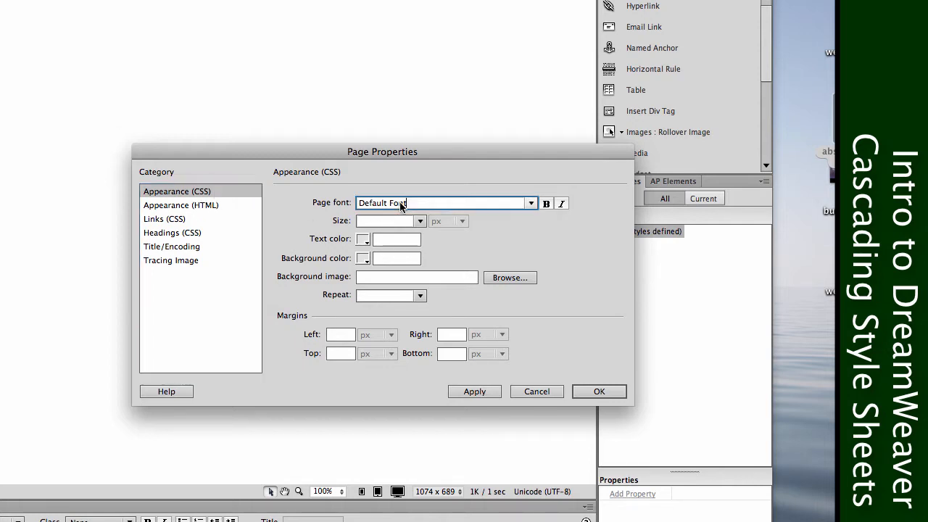
pyautogui.click(531, 203)
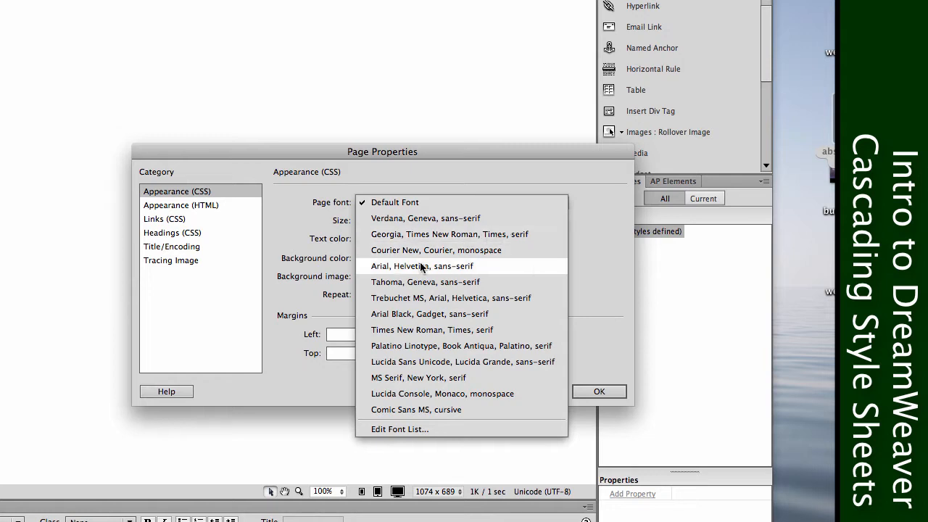
pyautogui.click(483, 265)
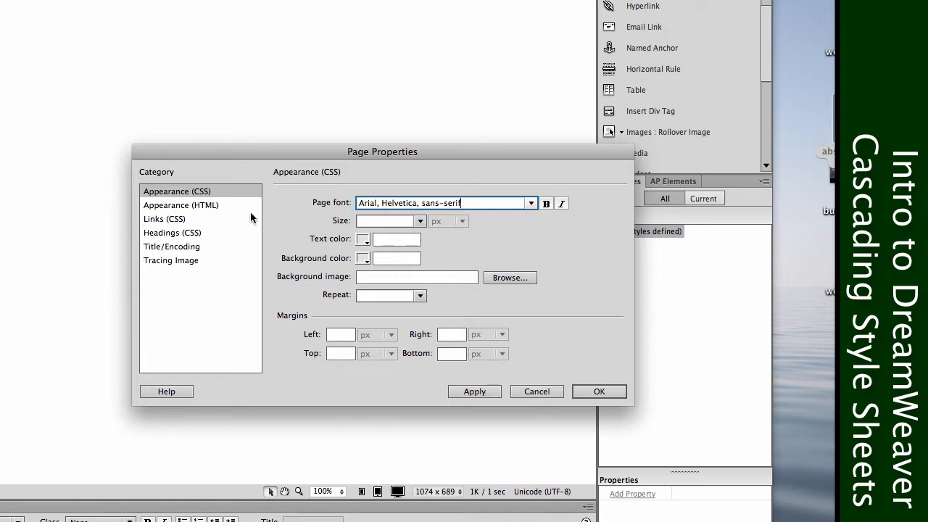
pyautogui.click(421, 221)
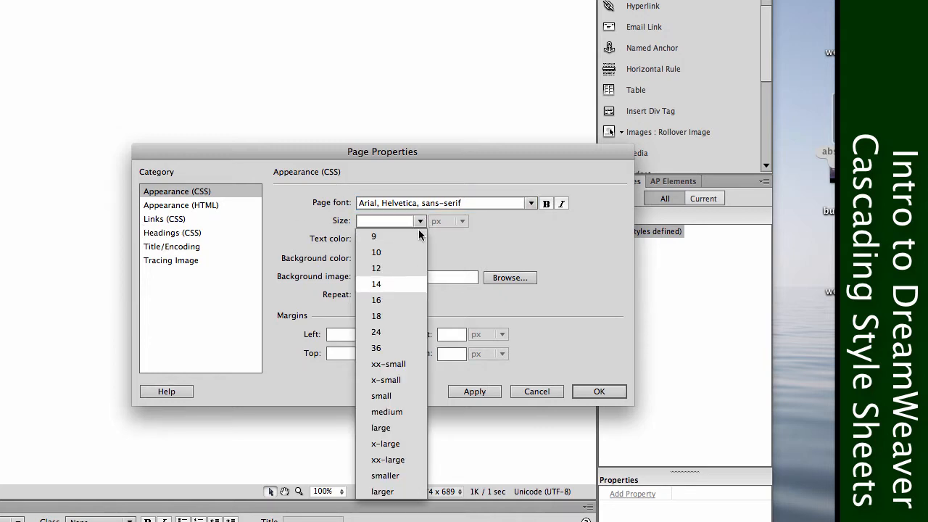
pyautogui.click(390, 315)
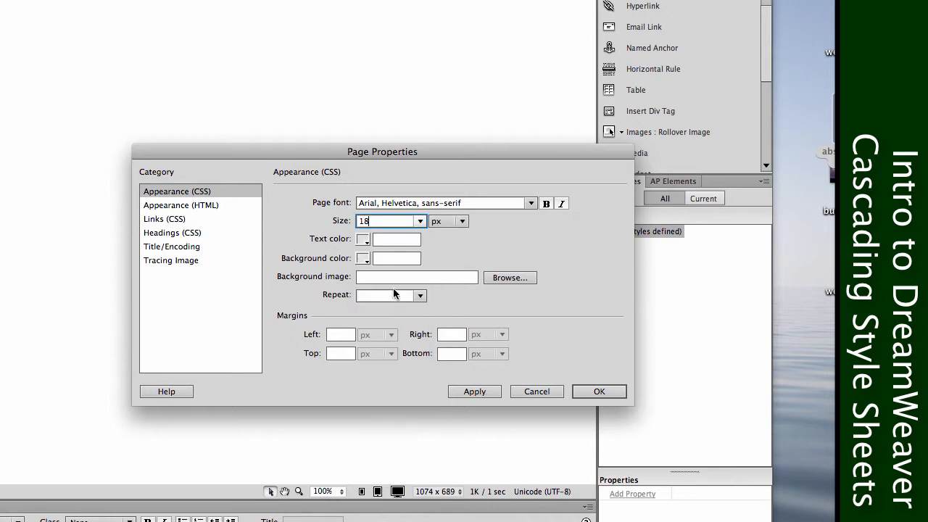
# Set the page's text color to dark blue #006 and its background color to white #FFF.
pyautogui.click(363, 242)
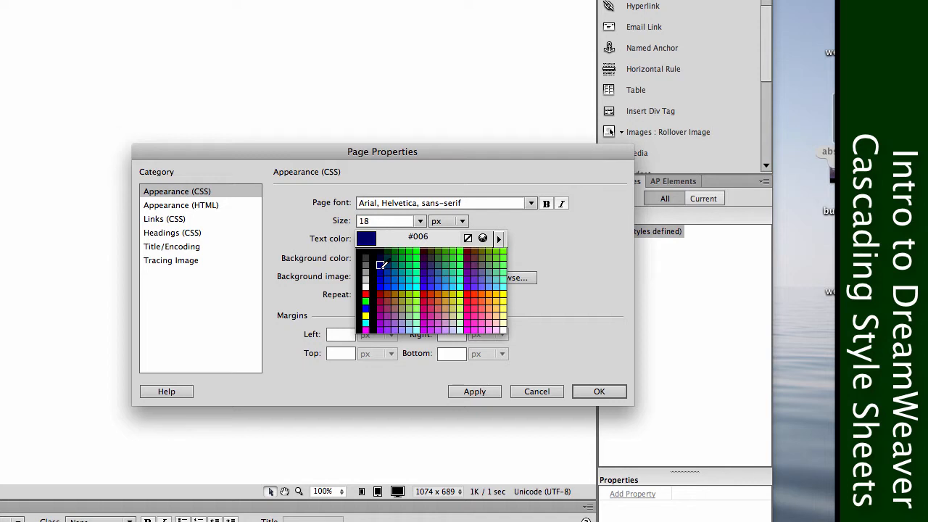
pyautogui.click(381, 265)
pyautogui.click(363, 263)
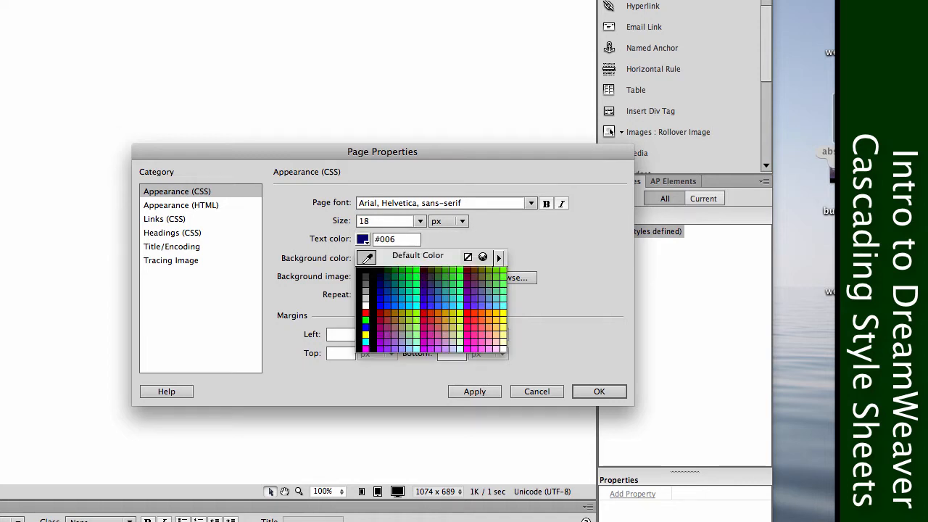
pyautogui.click(368, 309)
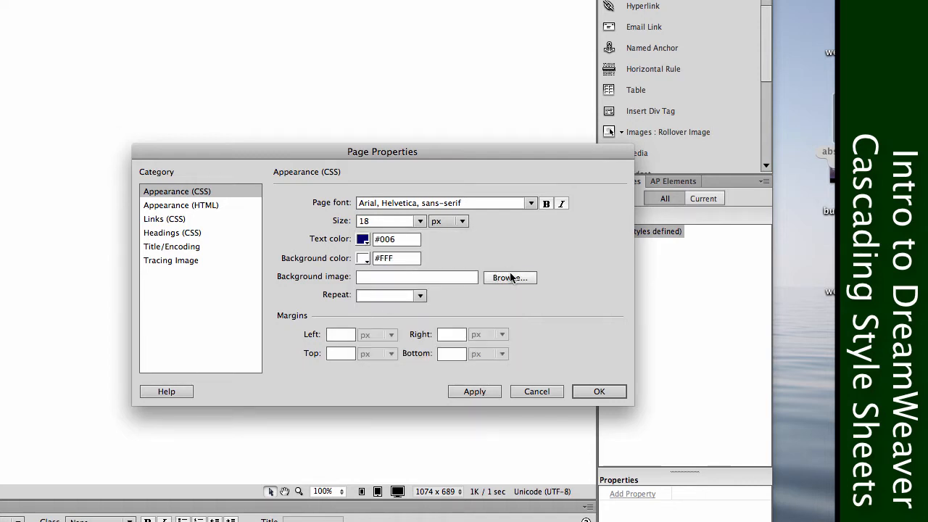
# Use bg-leaves.jpg from the desktop as the page's background image with its repeat set to repeat-y.
pyautogui.click(511, 277)
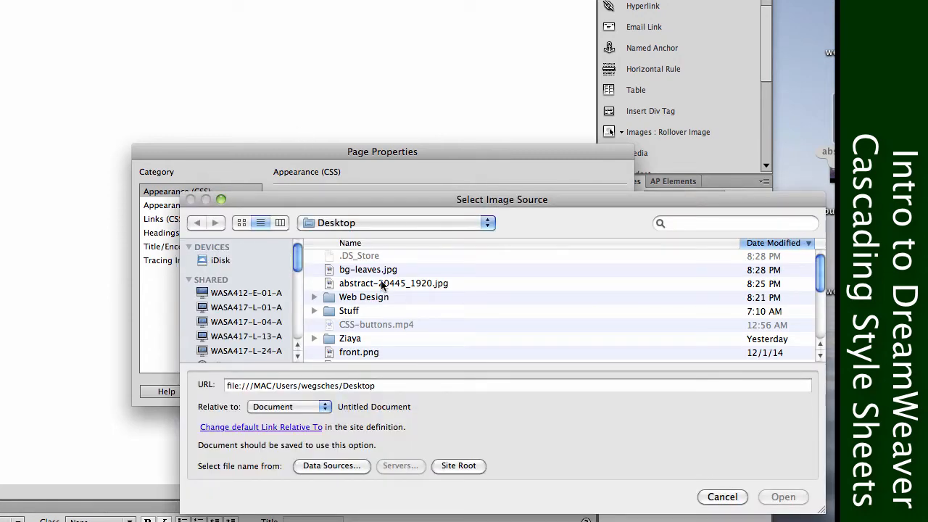
pyautogui.click(381, 270)
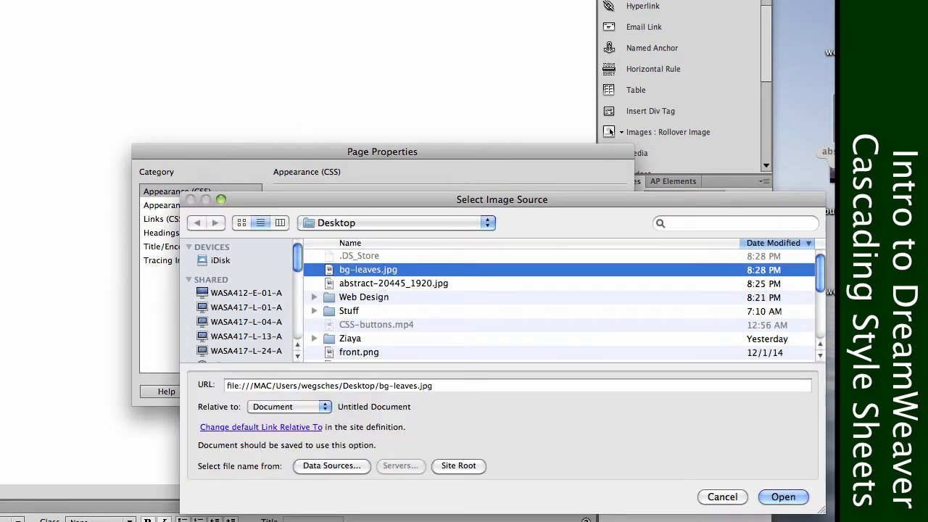
pyautogui.click(774, 498)
pyautogui.click(405, 298)
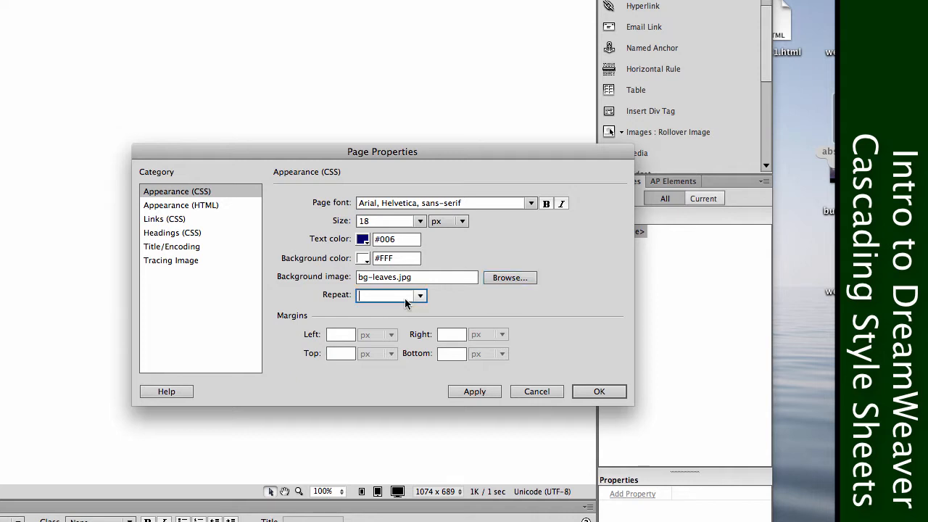
pyautogui.click(419, 296)
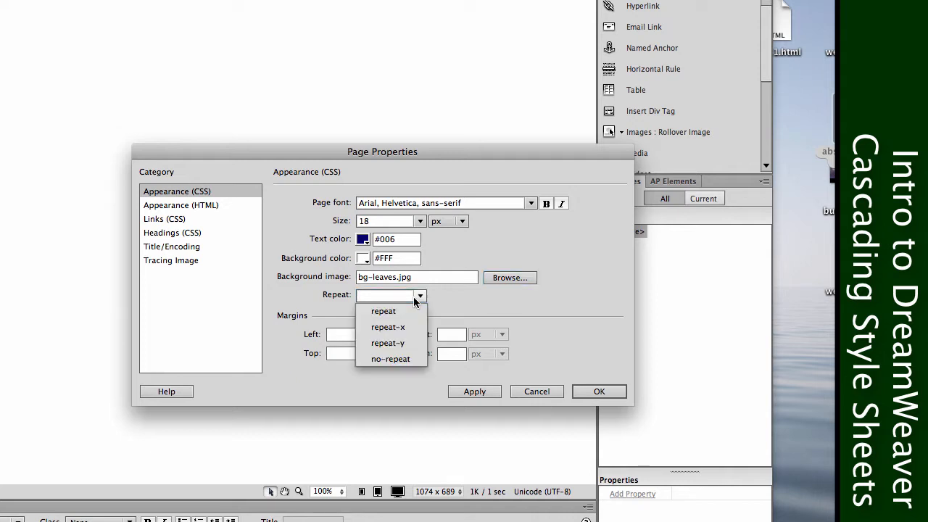
pyautogui.click(402, 344)
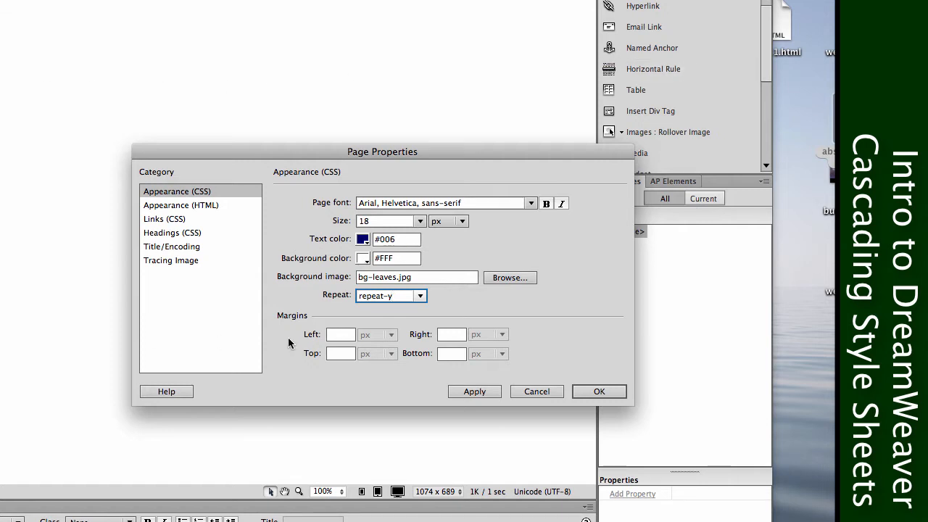
# Set the page's left margin to 20 px and top margin to 100 px, and apply the page properties.
pyautogui.click(338, 338)
pyautogui.write('100')
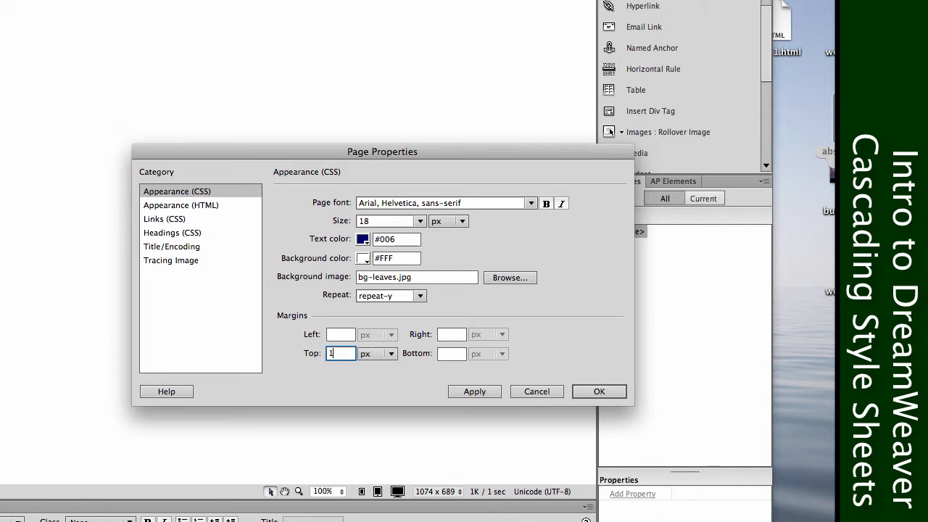
pyautogui.click(340, 337)
pyautogui.write('20')
pyautogui.click(338, 353)
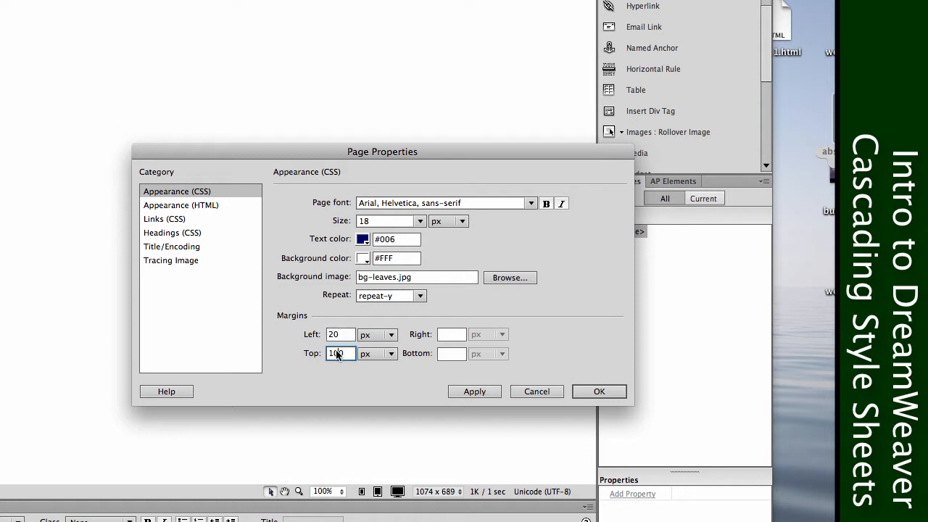
pyautogui.click(471, 393)
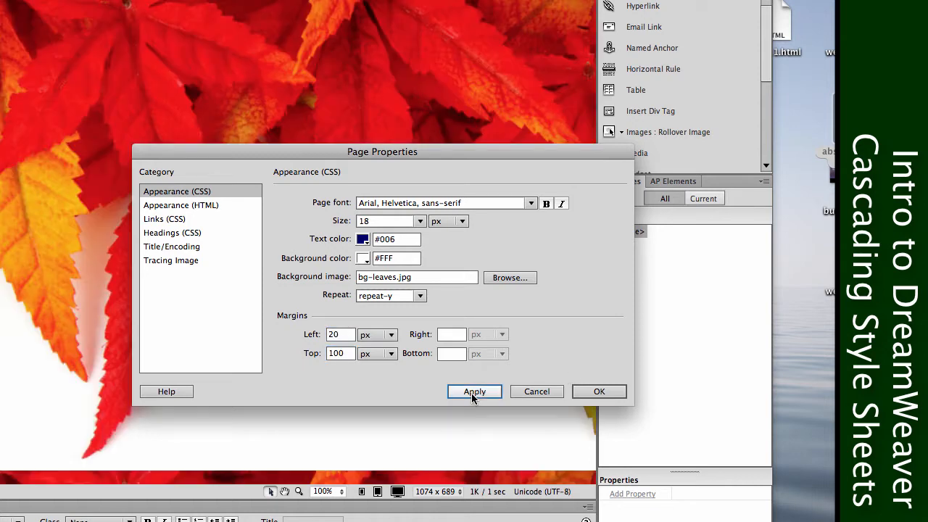
# Change the background image's repeat to repeat-x and apply the change.
pyautogui.click(373, 294)
pyautogui.click(423, 297)
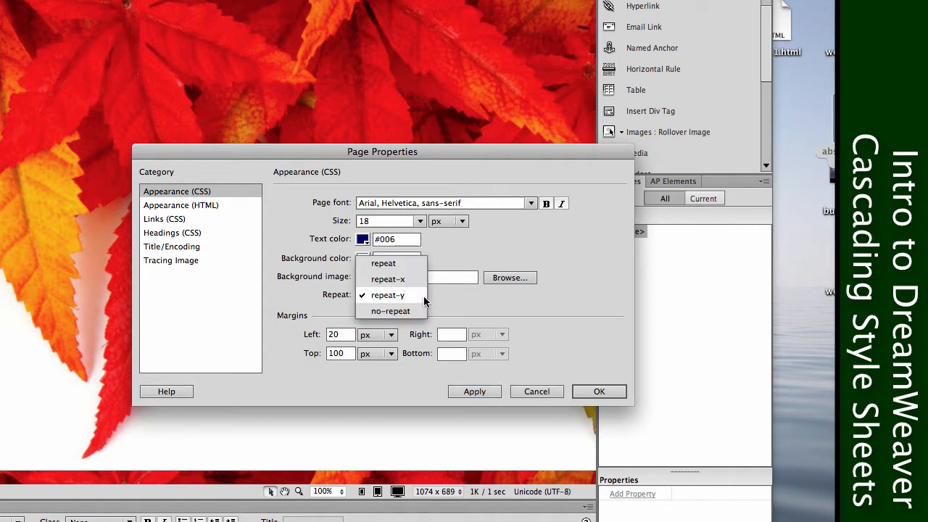
pyautogui.click(414, 279)
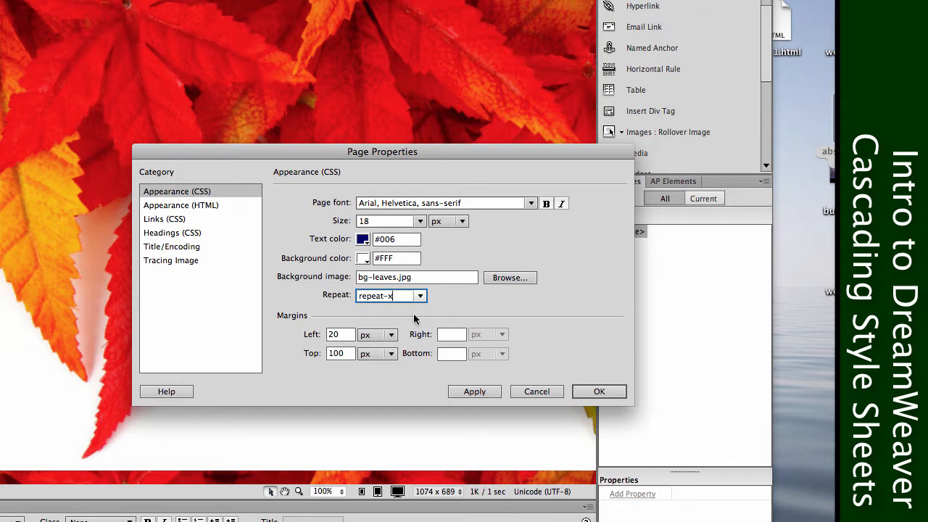
pyautogui.click(485, 391)
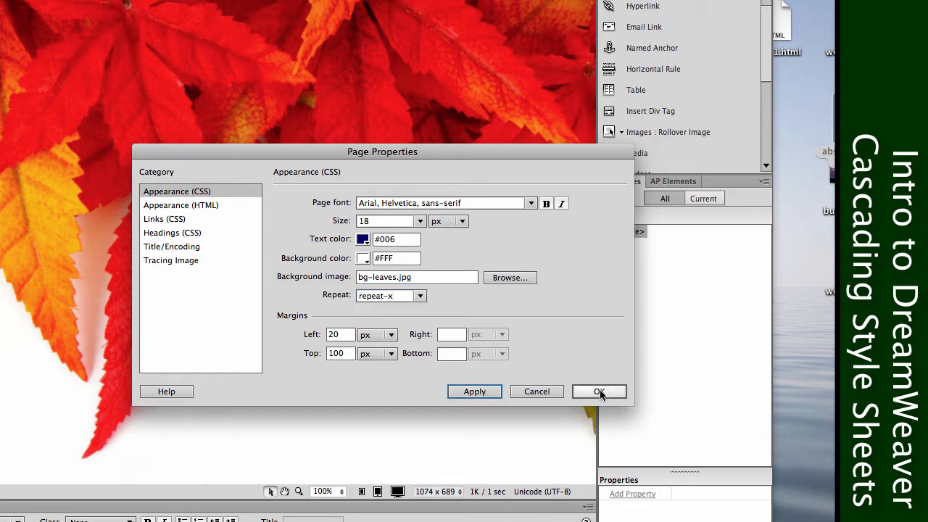
# Set the font for the page's CSS links to Georgia, Times New Roman, Times, serif.
pyautogui.click(181, 208)
pyautogui.click(176, 219)
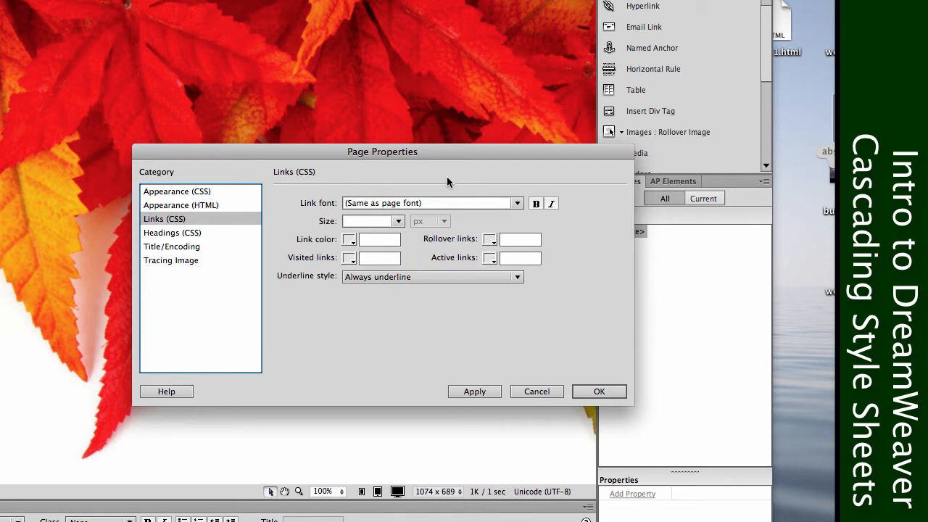
pyautogui.click(516, 204)
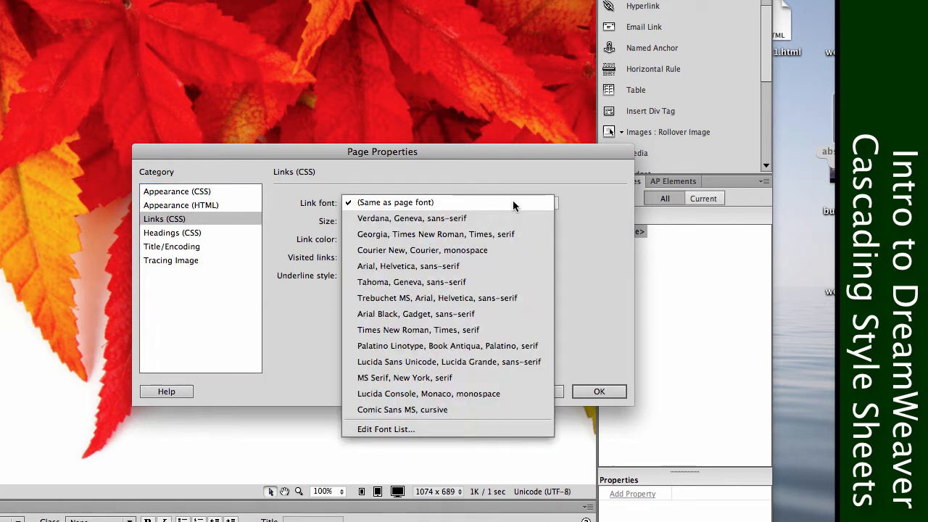
pyautogui.click(483, 241)
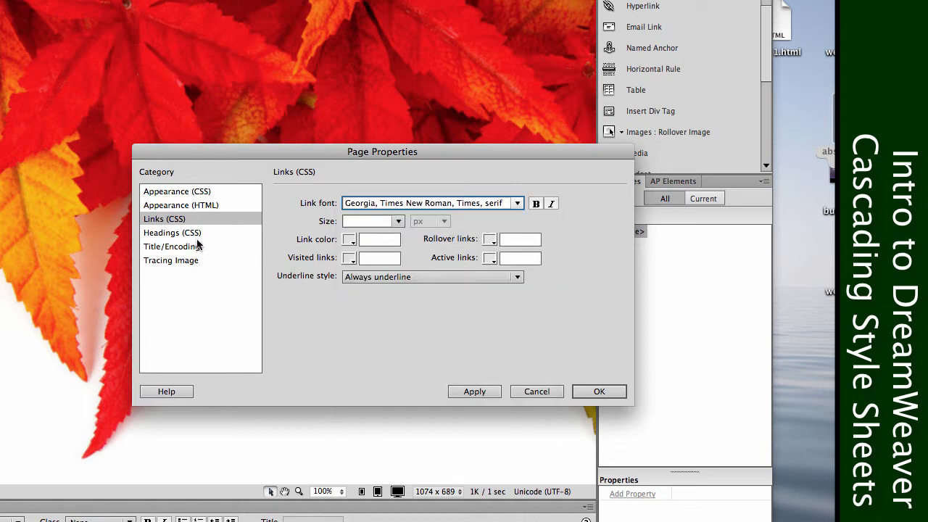
# Set the link color to #606, the visited links color to #60C and the rollover links color to #C09.
pyautogui.click(349, 240)
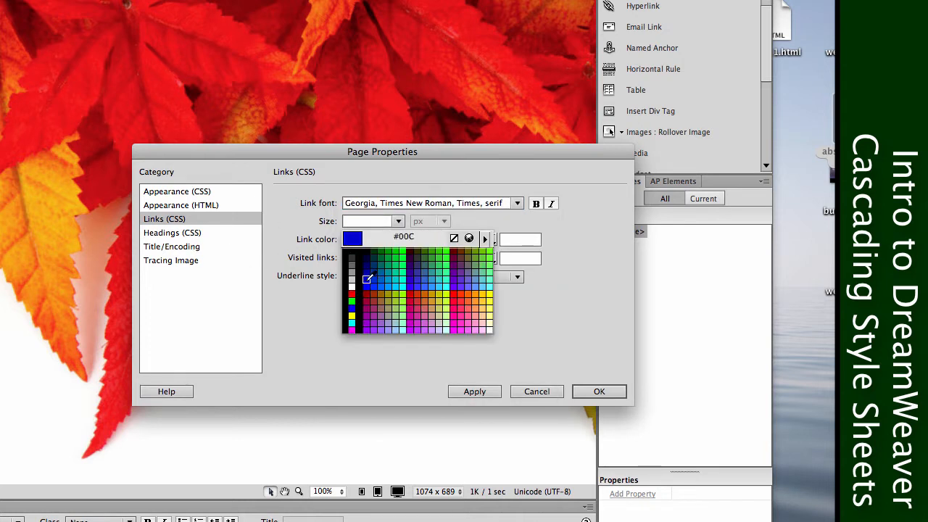
pyautogui.click(455, 264)
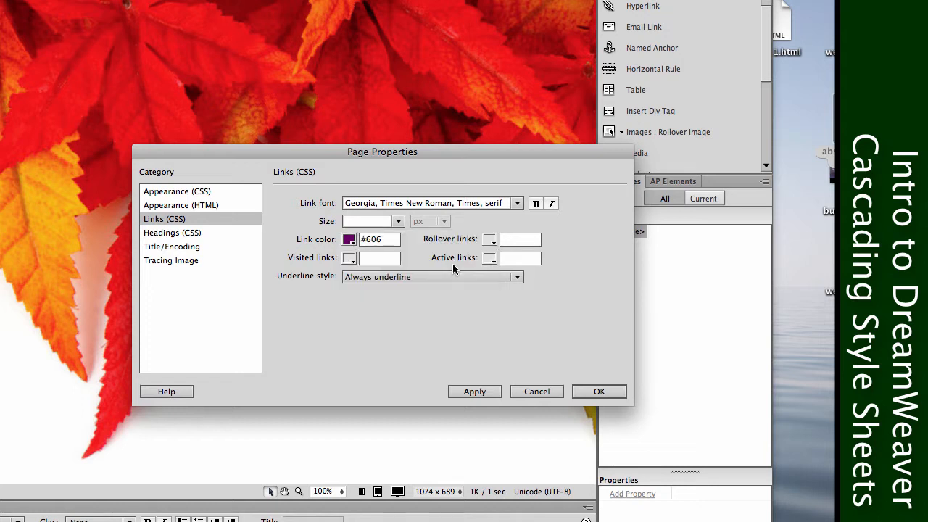
pyautogui.click(349, 259)
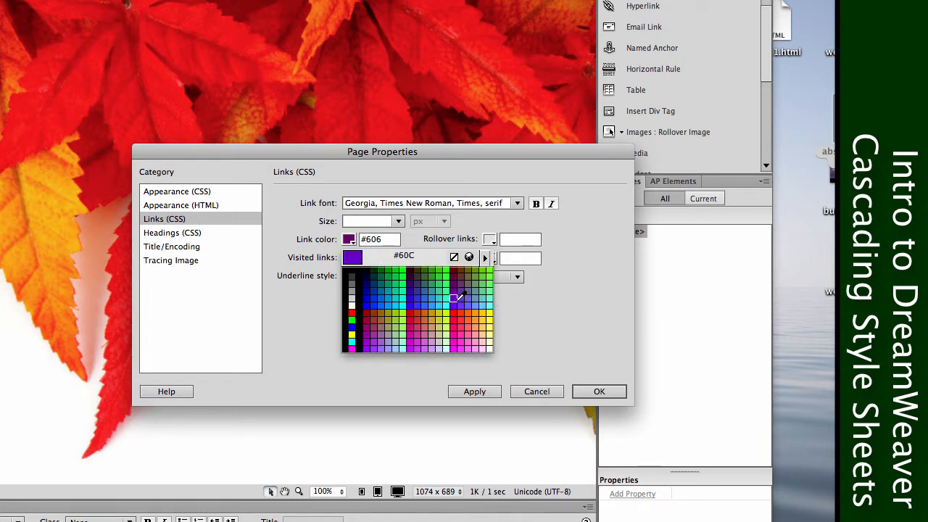
pyautogui.click(457, 297)
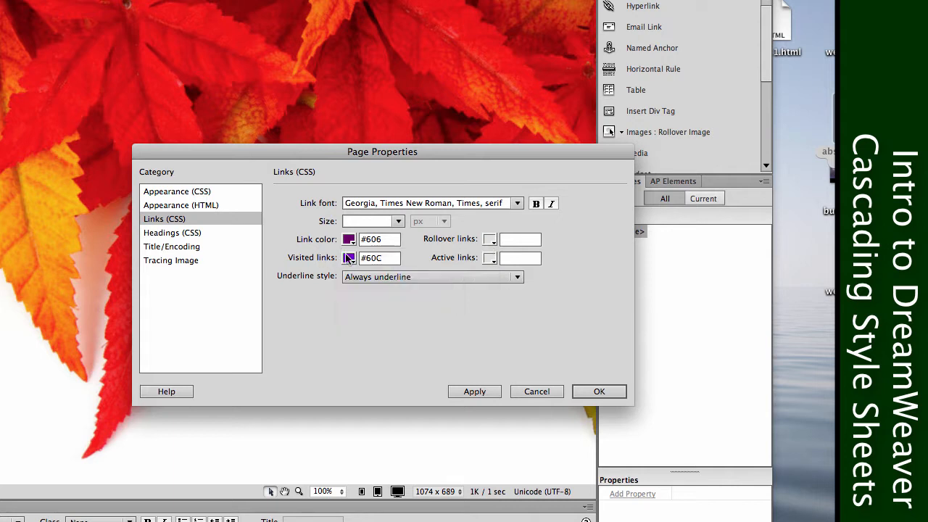
pyautogui.click(487, 239)
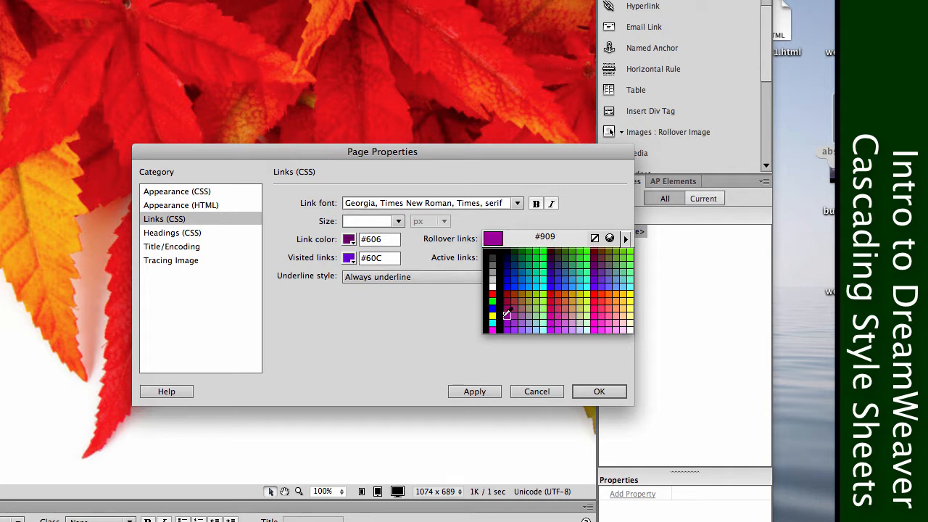
pyautogui.click(550, 313)
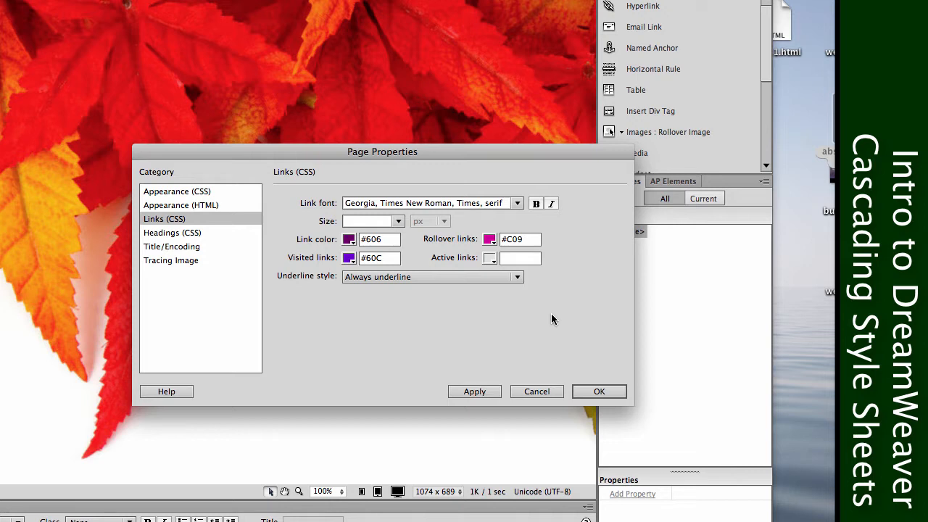
# Set the active links color to #F0F and the underline style to Hide underline on rollover.
pyautogui.click(488, 258)
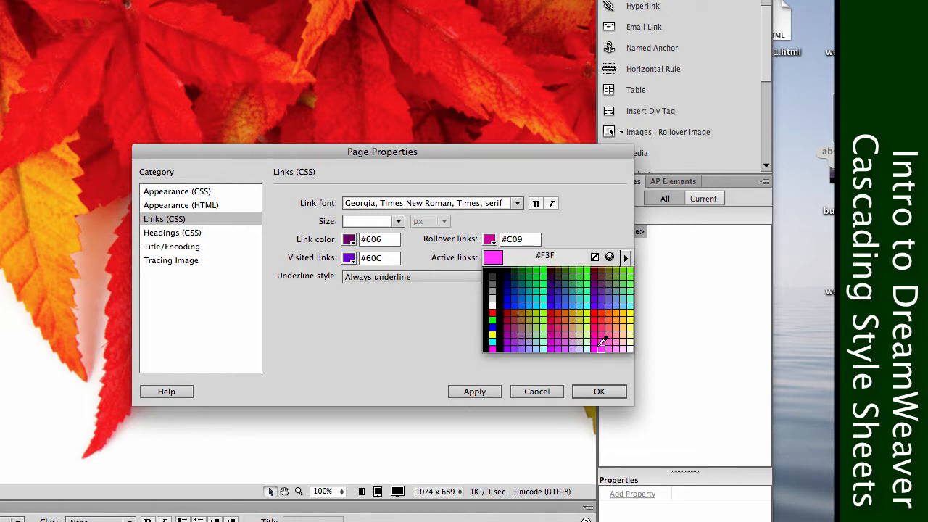
pyautogui.click(599, 342)
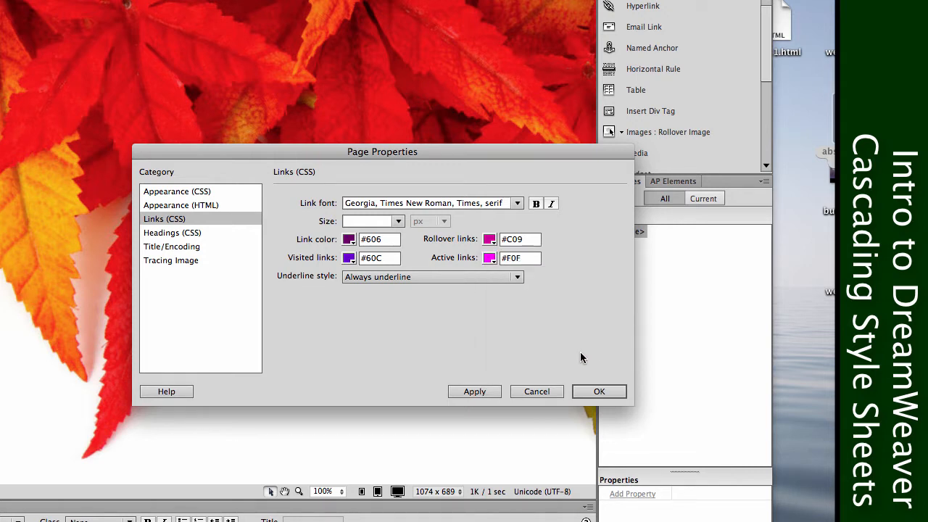
pyautogui.click(431, 276)
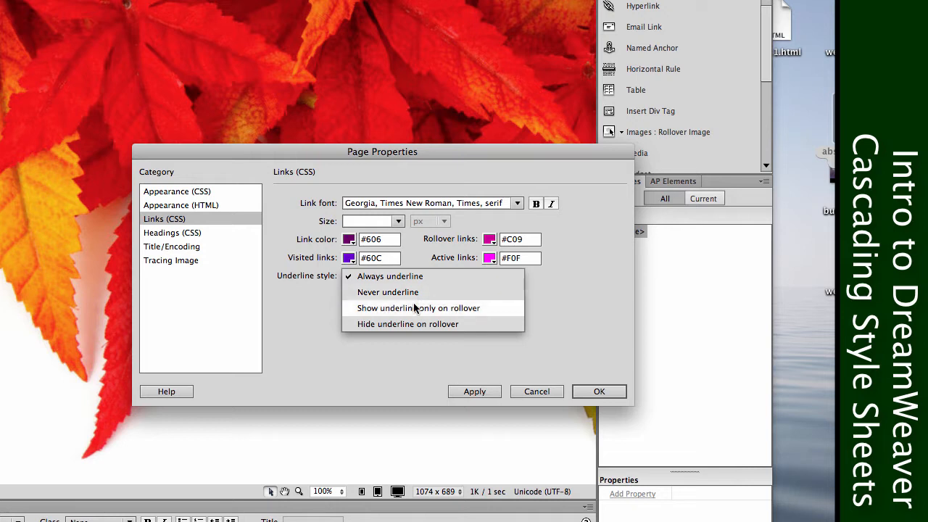
pyautogui.click(447, 325)
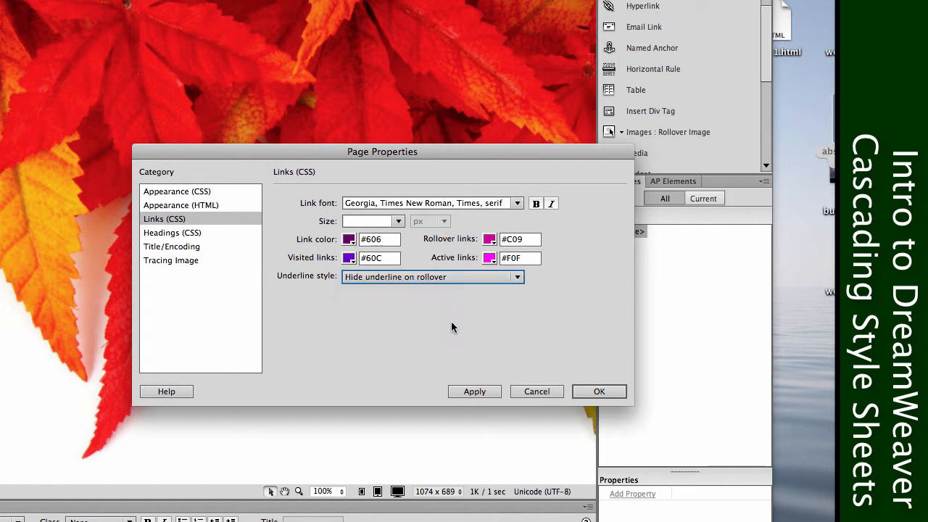
# Set the page's CSS heading font to Palatino Linotype, Book Antiqua, Palatino, serif in italic.
pyautogui.click(200, 232)
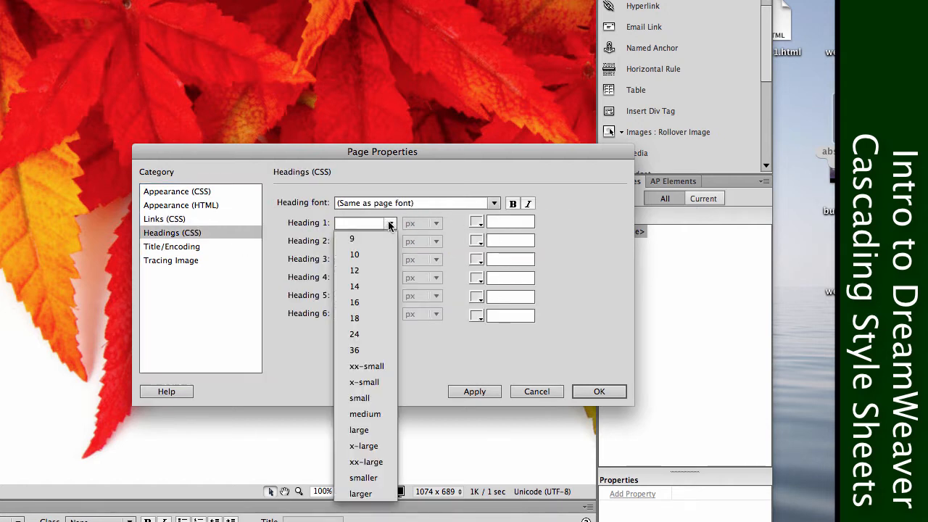
pyautogui.click(390, 223)
pyautogui.click(609, 270)
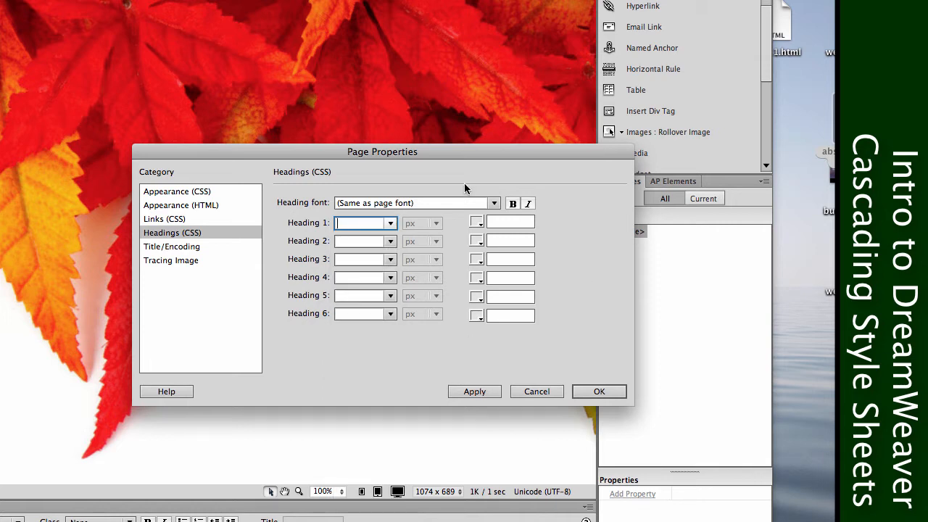
pyautogui.click(450, 203)
pyautogui.click(488, 202)
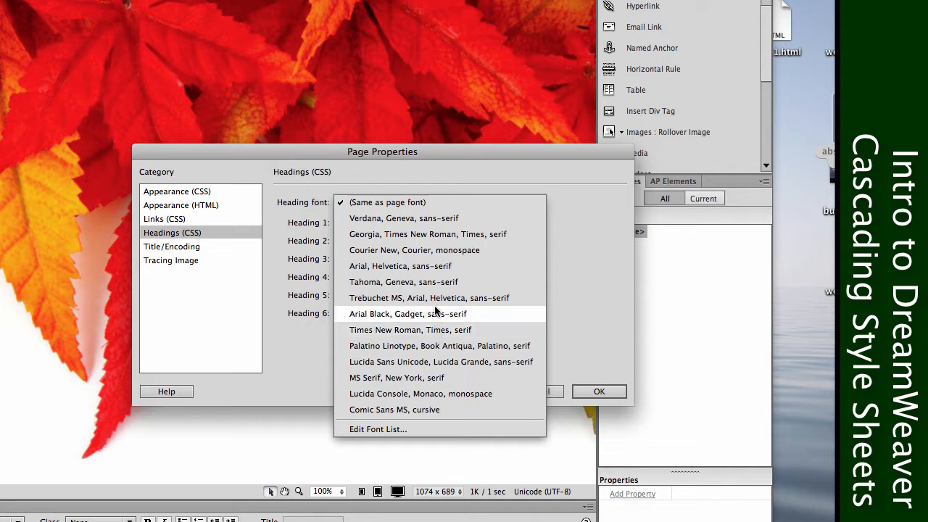
pyautogui.click(486, 351)
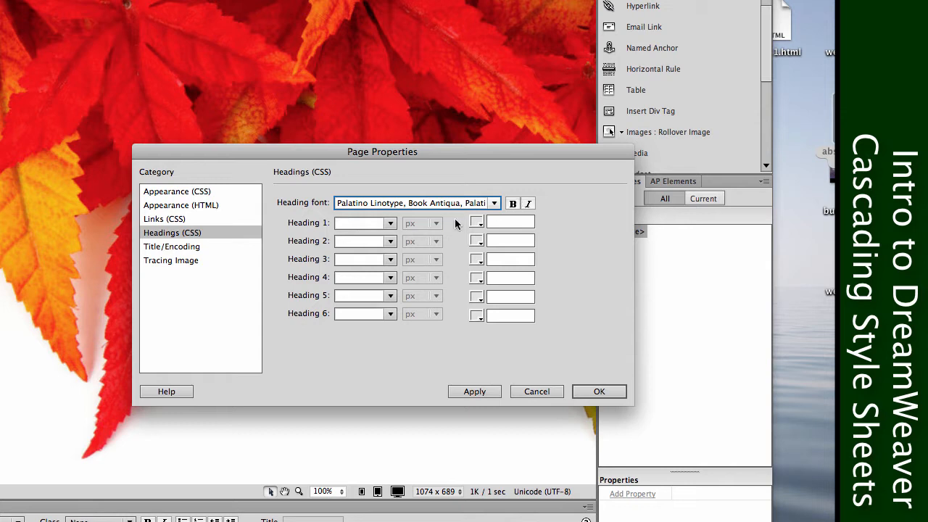
pyautogui.click(528, 204)
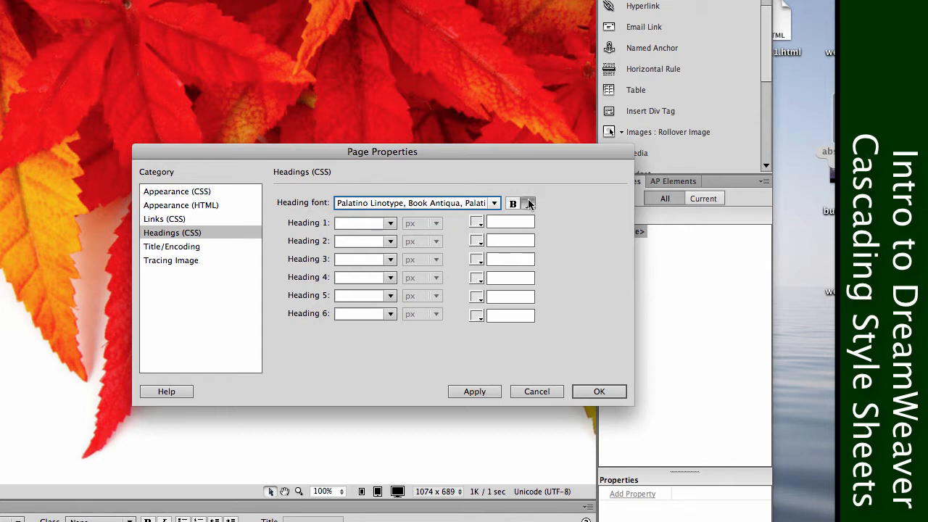
# Set the Heading 1 size to 24 px and Heading 2 to 18 px, and revisit the CSS appearance settings.
pyautogui.click(391, 224)
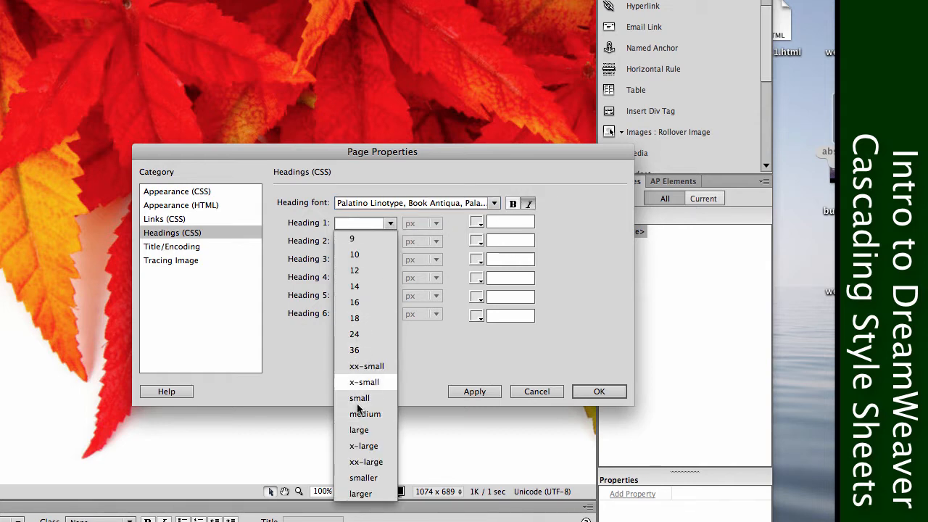
pyautogui.click(371, 331)
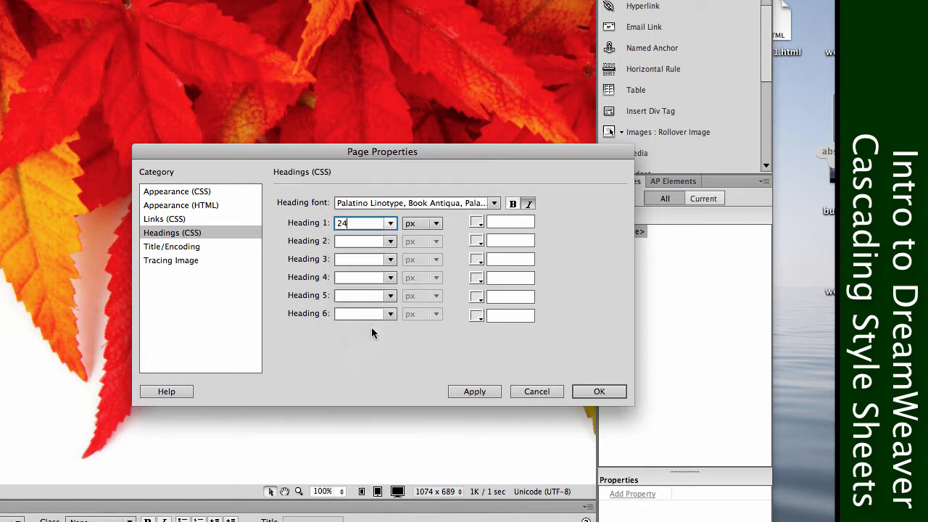
pyautogui.click(390, 240)
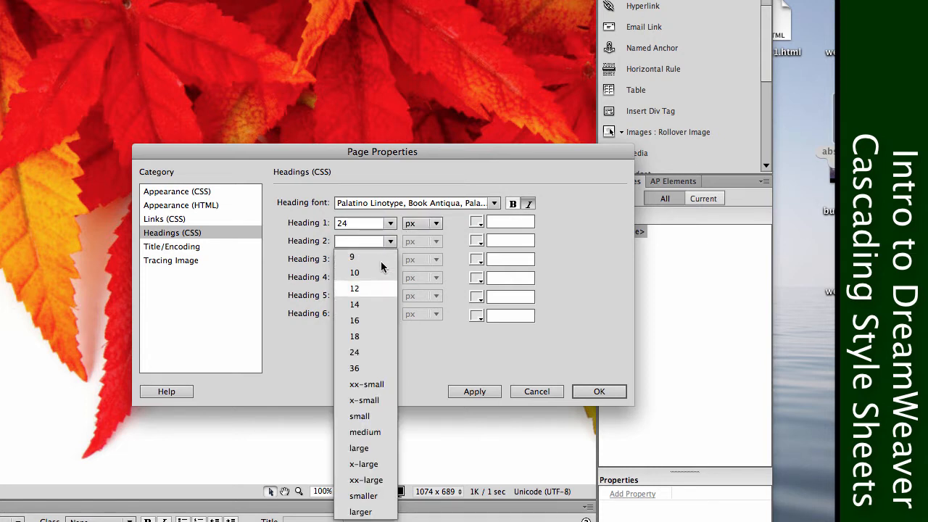
pyautogui.click(366, 337)
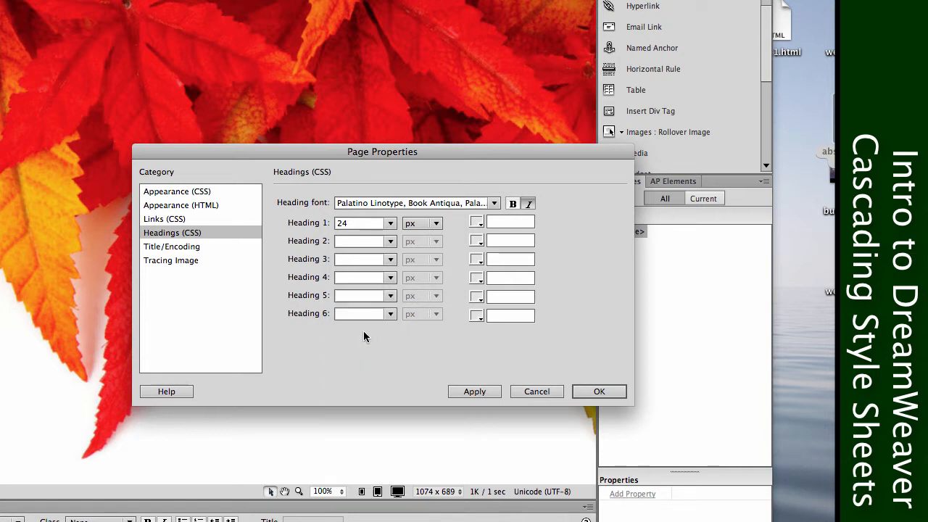
pyautogui.click(186, 193)
pyautogui.click(175, 234)
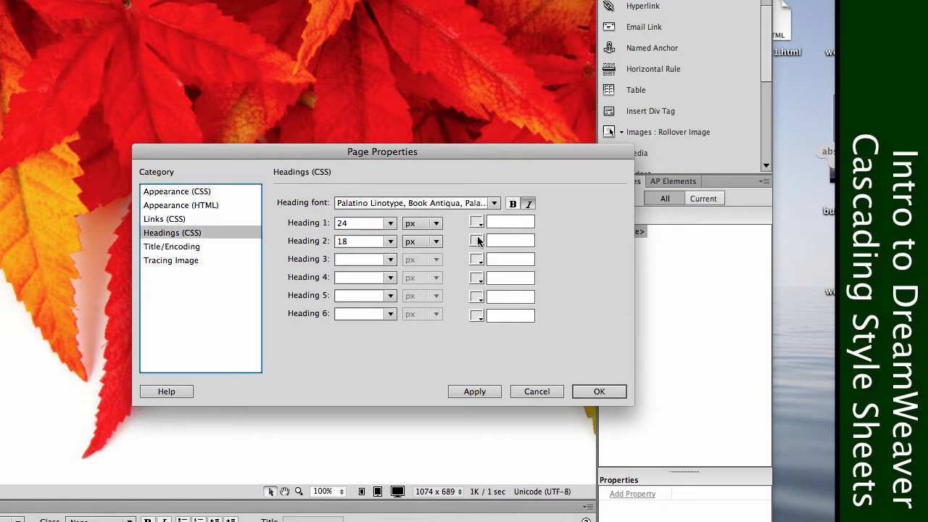
# Change the Heading 1 size to 36 px and the Heading 2 size to 24 px.
pyautogui.click(389, 223)
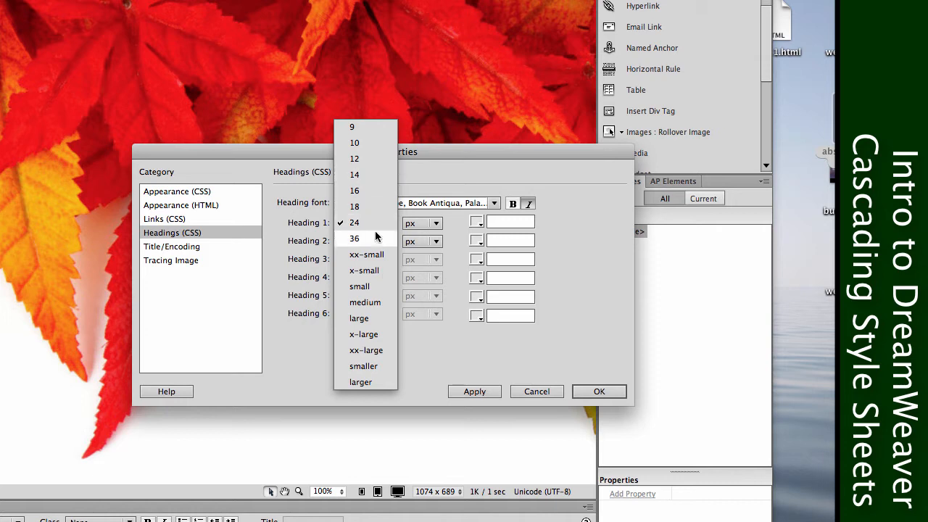
pyautogui.click(382, 236)
pyautogui.click(390, 241)
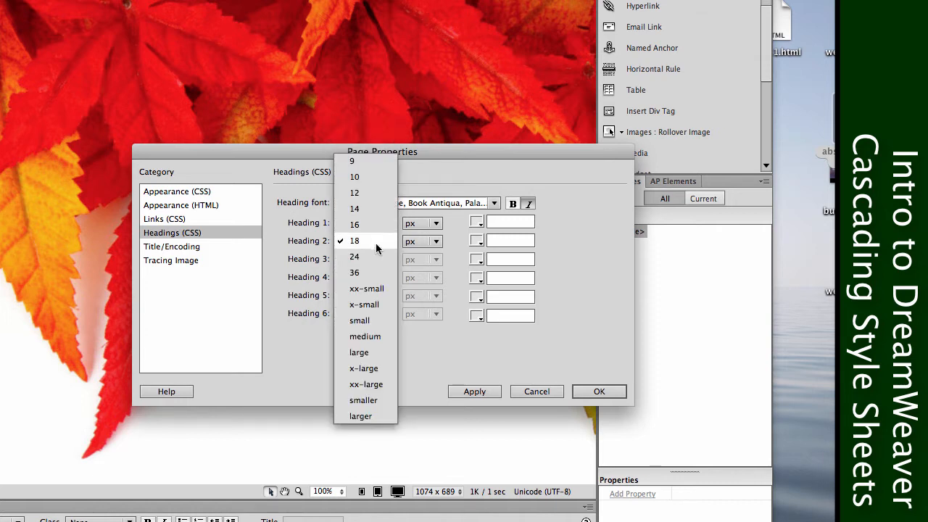
pyautogui.click(377, 259)
# Set the sizes of Headings 3, 4, 5 and 6 to 18 px each.
pyautogui.click(390, 259)
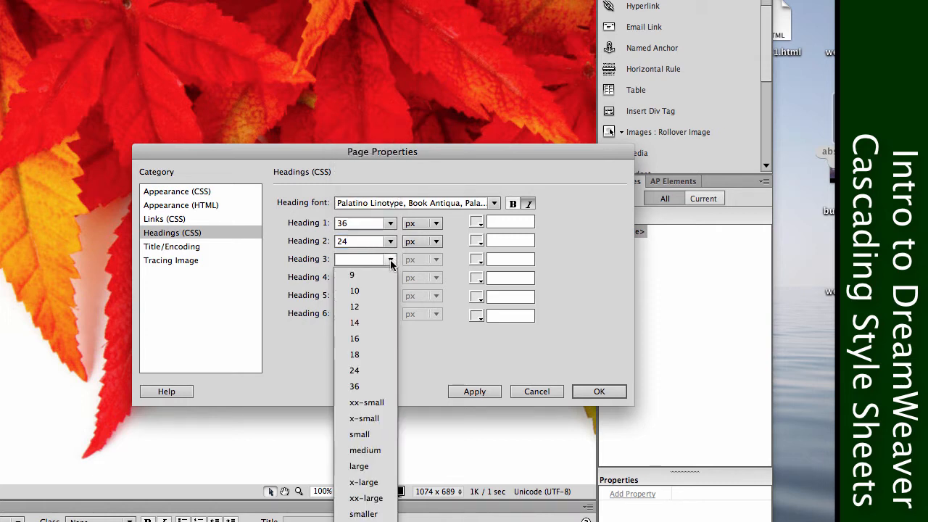
pyautogui.click(366, 355)
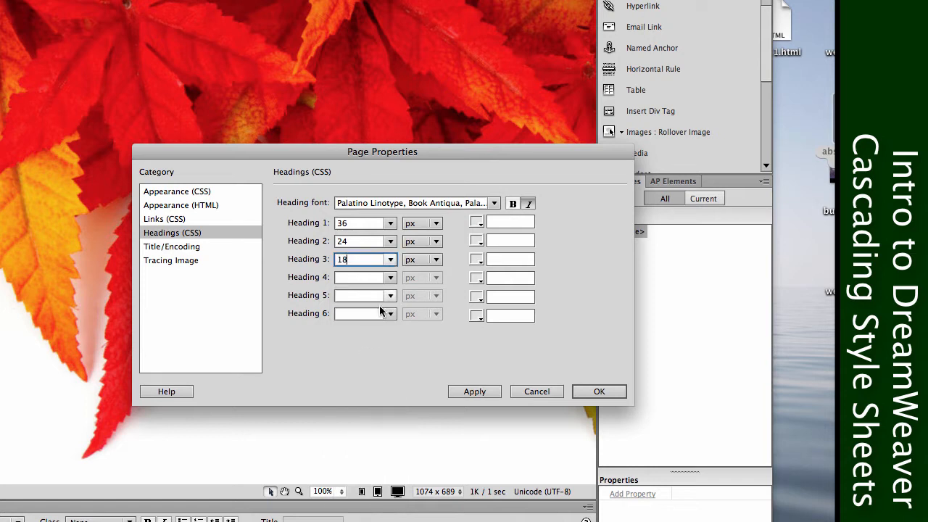
pyautogui.click(390, 277)
pyautogui.click(362, 372)
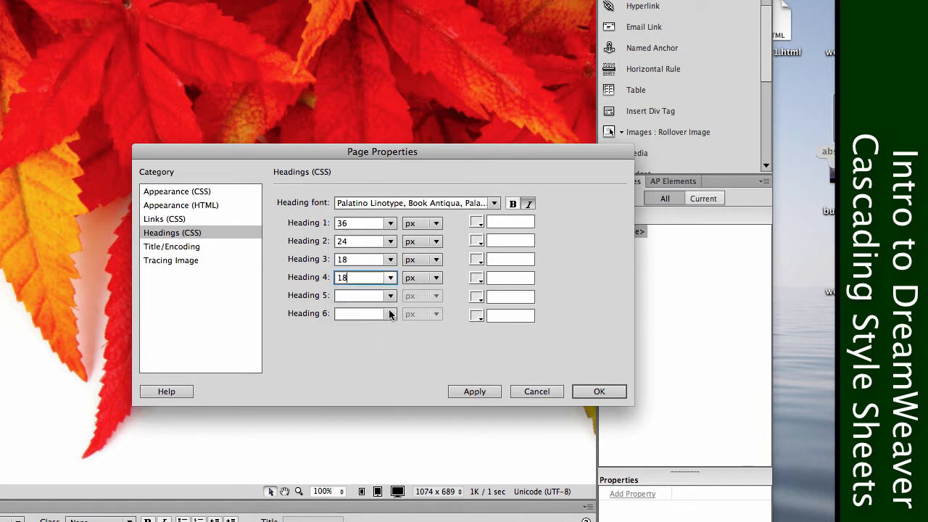
pyautogui.click(390, 296)
pyautogui.click(357, 395)
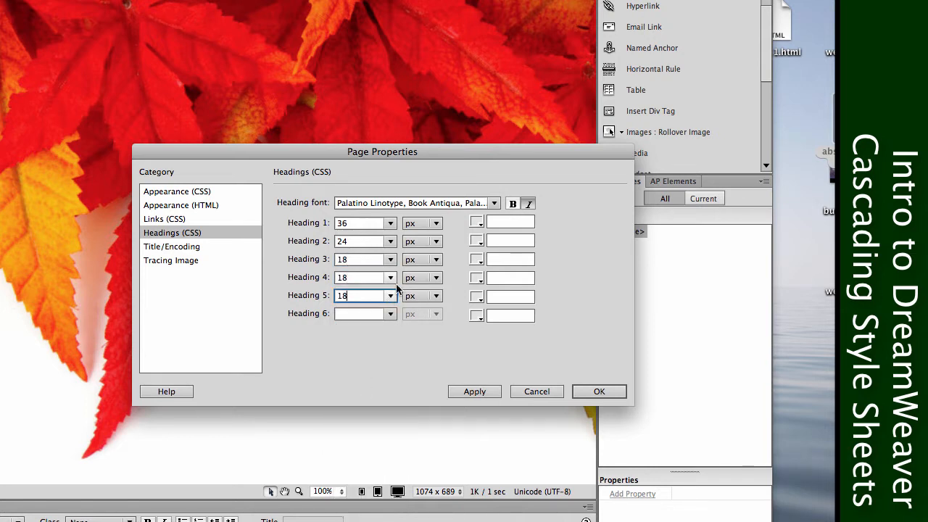
pyautogui.click(389, 314)
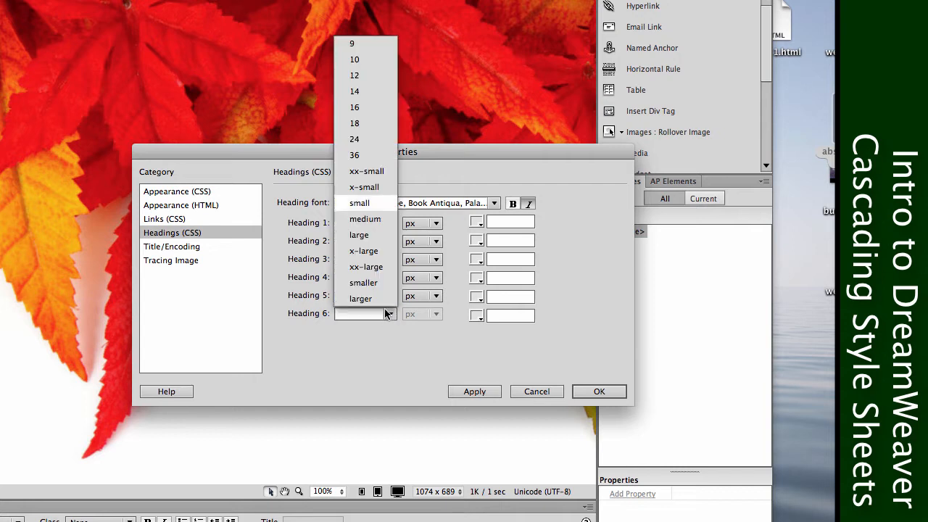
pyautogui.click(369, 125)
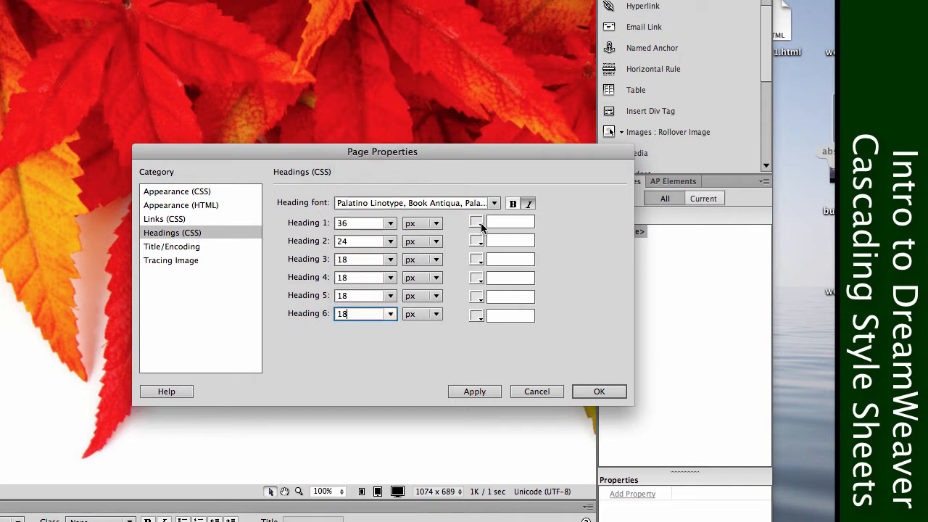
# Change the Heading 3 size to 20 and keep px as the Heading 1 size unit.
pyautogui.click(361, 245)
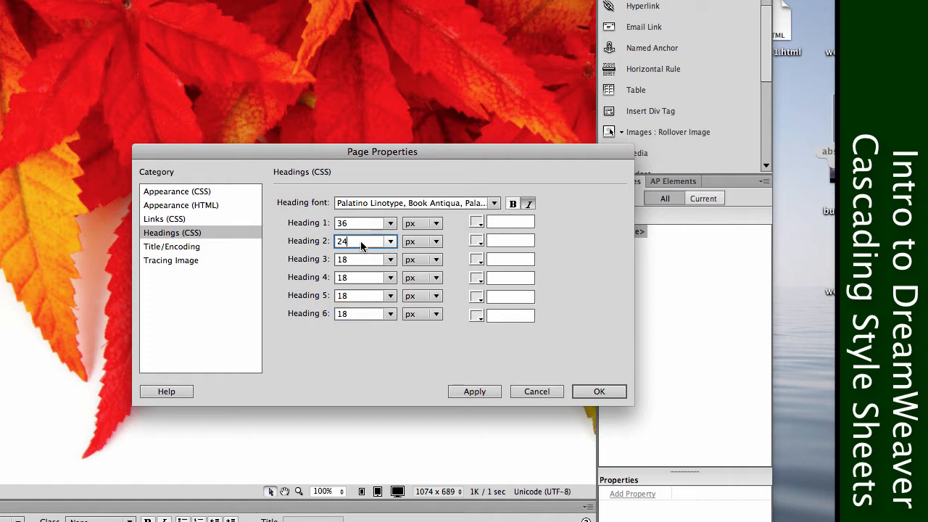
pyautogui.click(352, 261)
pyautogui.moveTo(354, 260); pyautogui.dragTo(319, 262)
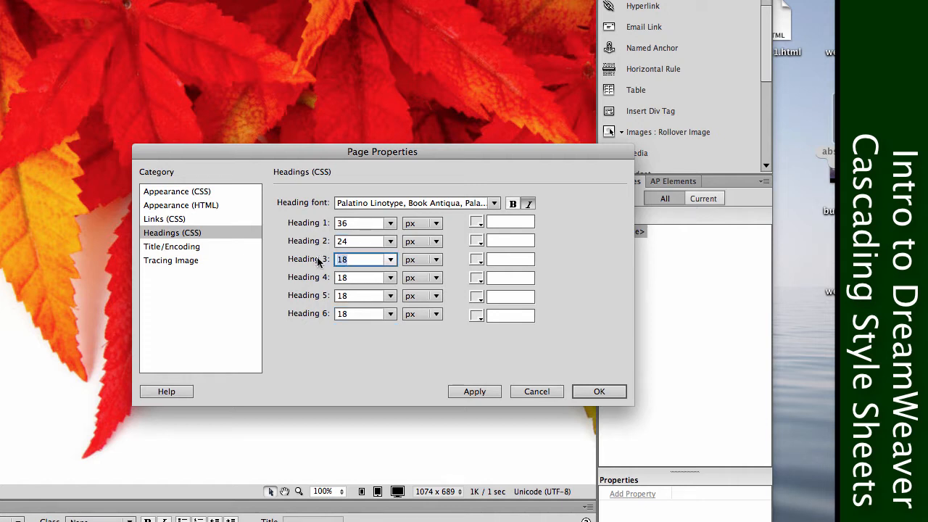
pyautogui.write('20')
pyautogui.click(427, 225)
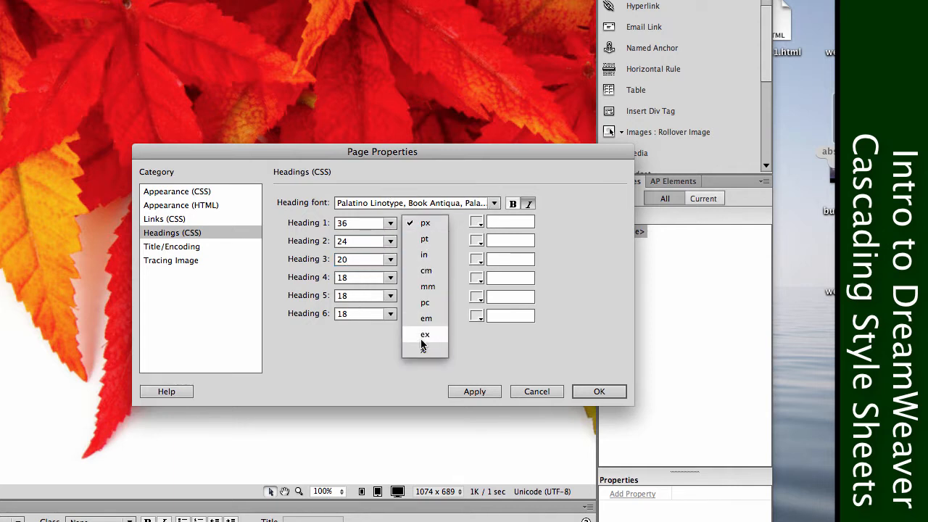
pyautogui.click(425, 224)
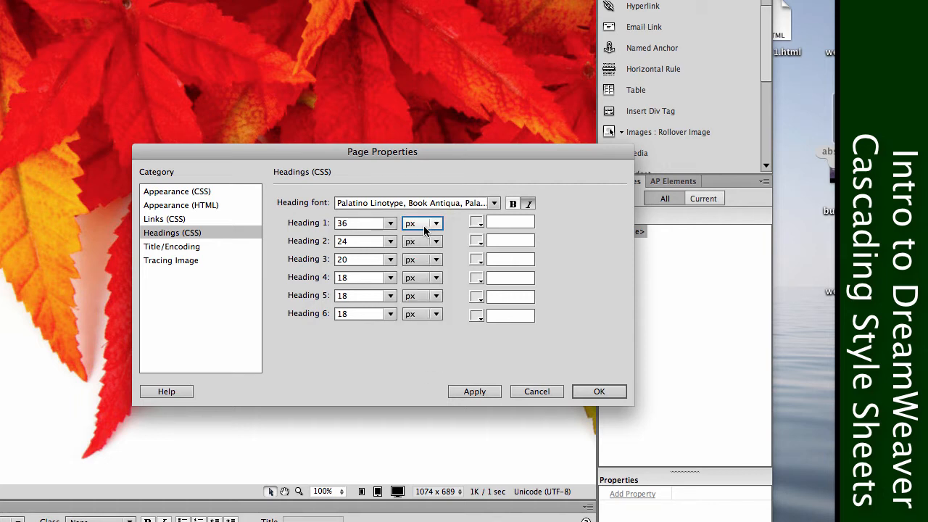
# Set the Heading 1 color to #930 and the Heading 2 color to #003.
pyautogui.click(476, 223)
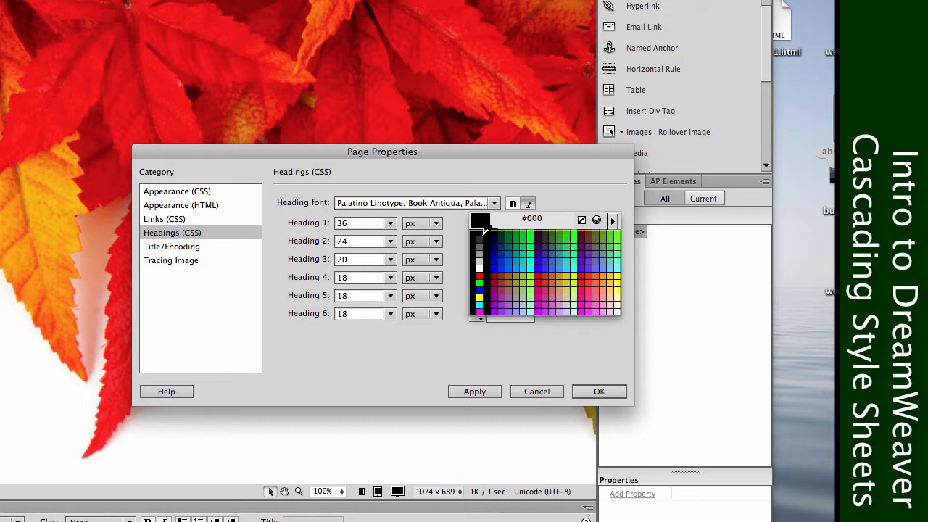
pyautogui.click(501, 274)
pyautogui.click(476, 241)
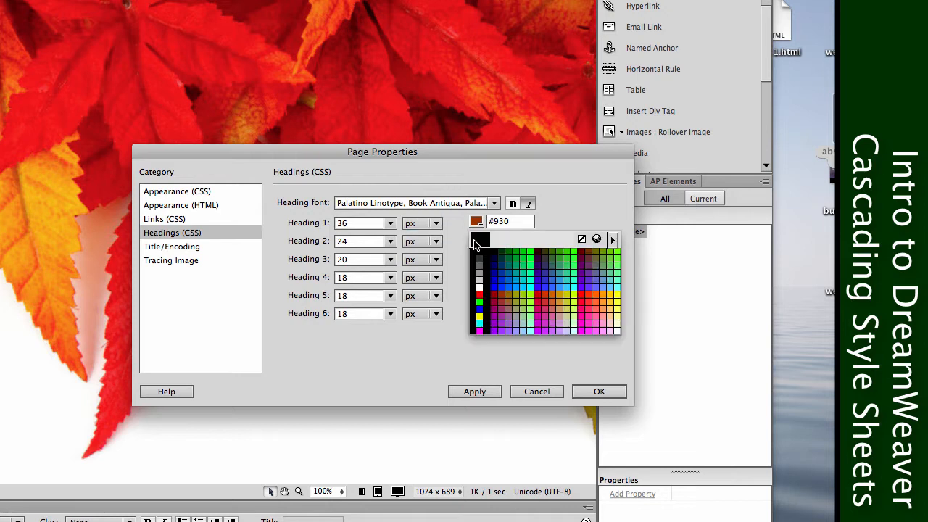
pyautogui.click(495, 278)
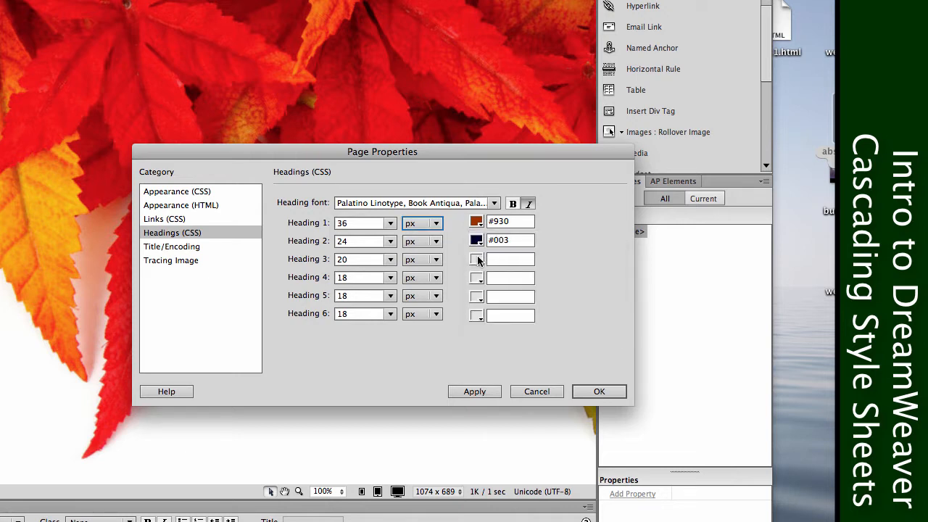
# Set the colors of Headings 3, 4, 5 and 6 to #003 and apply the heading settings.
pyautogui.click(476, 258)
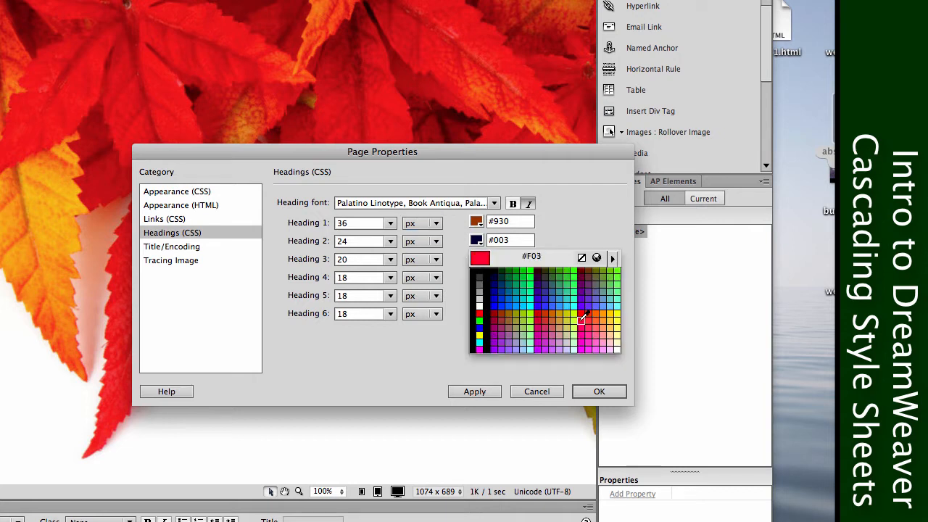
pyautogui.click(495, 274)
pyautogui.click(481, 260)
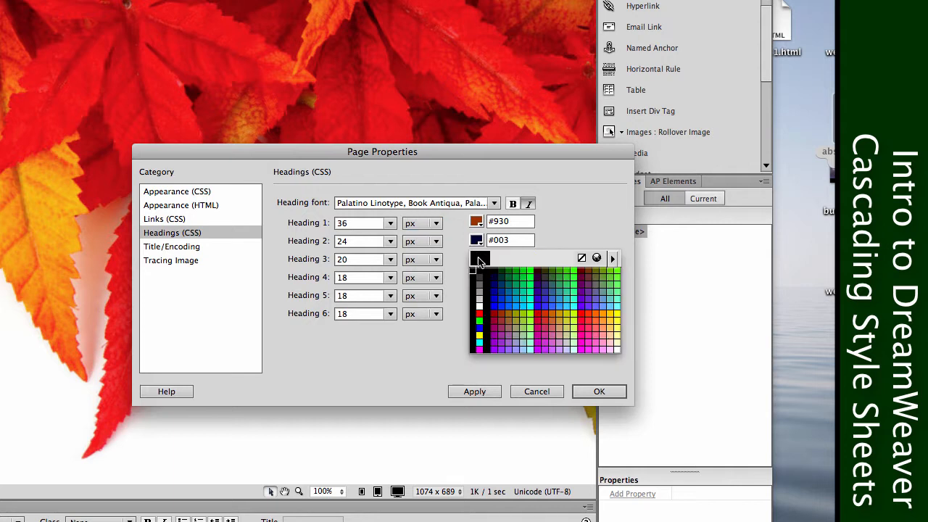
pyautogui.click(495, 276)
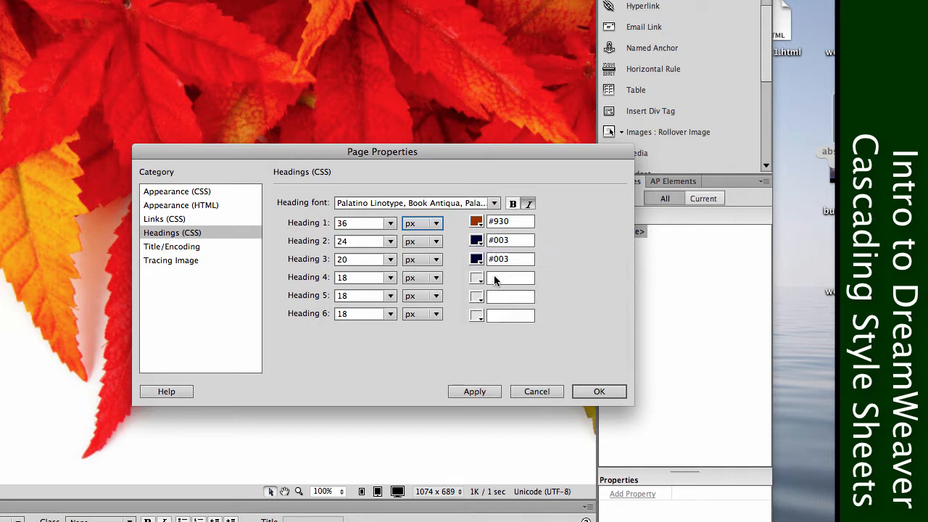
pyautogui.click(481, 278)
pyautogui.click(493, 298)
pyautogui.click(477, 296)
pyautogui.click(495, 315)
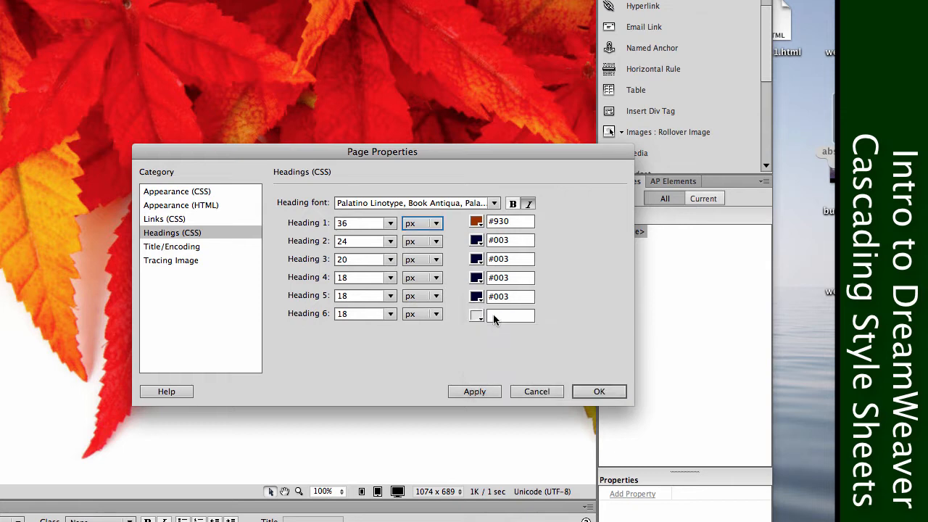
pyautogui.click(477, 313)
pyautogui.click(493, 332)
pyautogui.click(472, 391)
# Set the page title to "CSS Examples with Dreamweaver" in the title/encoding properties, apply it and close the page properties.
pyautogui.click(187, 248)
pyautogui.tripleClick(481, 206)
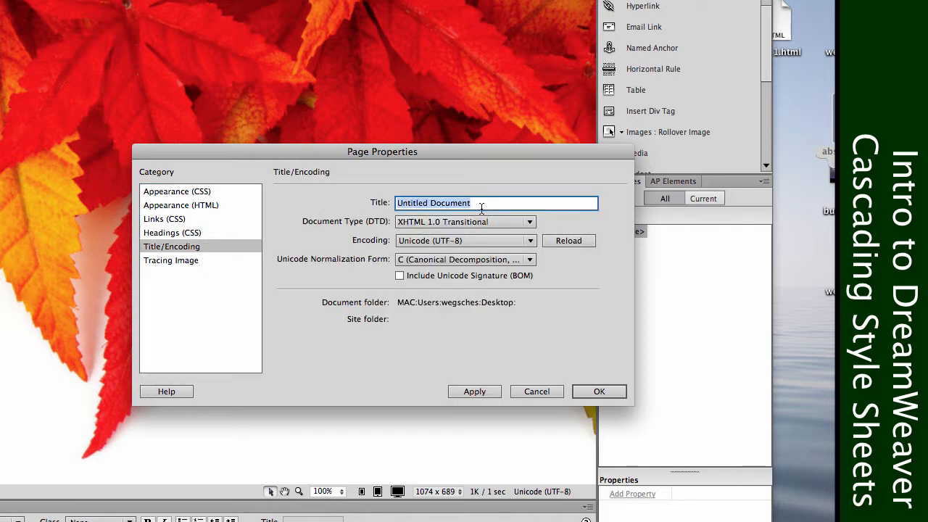
pyautogui.write('CSS Examples with')
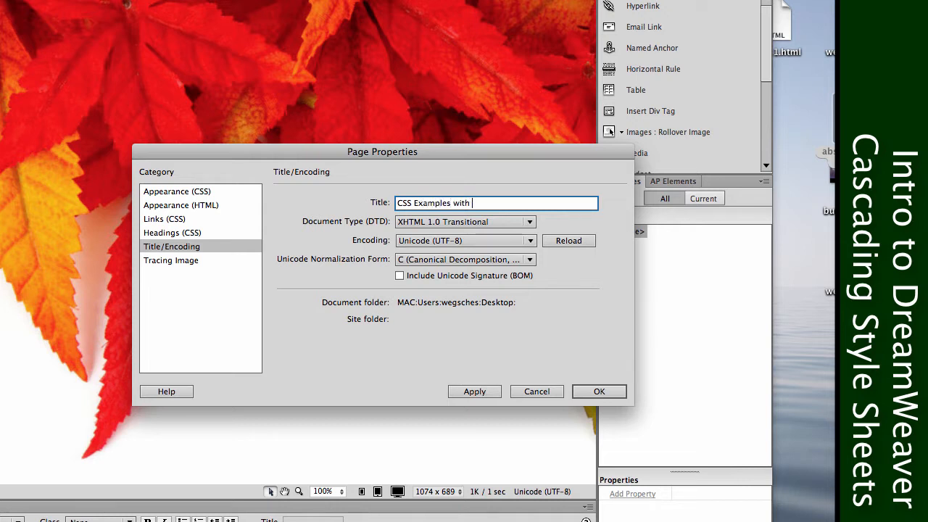
pyautogui.write(' Dreamweaver')
pyautogui.click(484, 391)
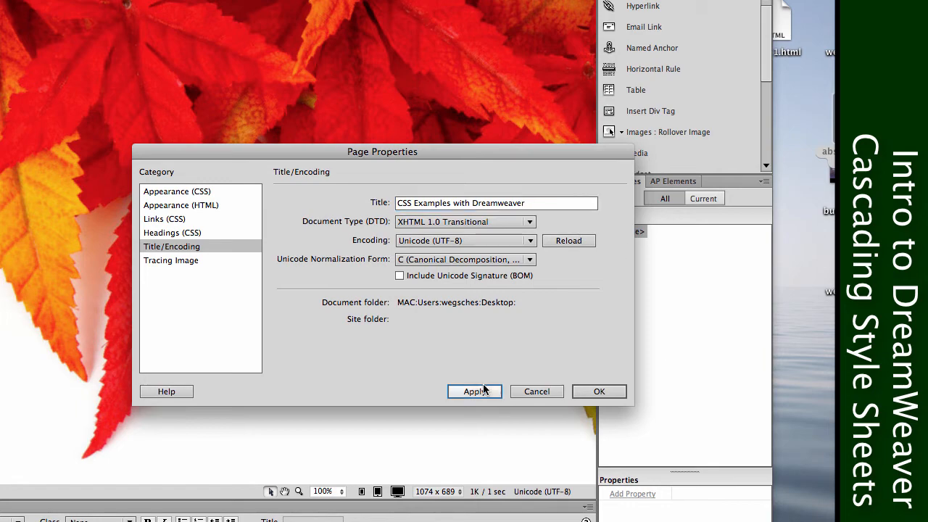
pyautogui.click(597, 395)
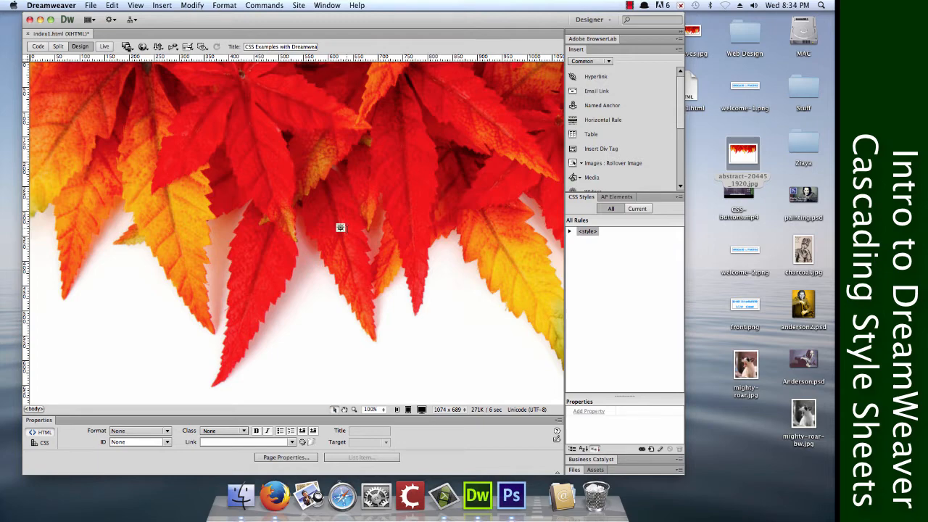
# Check the full list of insertable items, and enter "CSS Examples" and "Subheading" as separate paragraphs on the page.
pyautogui.moveTo(594, 193); pyautogui.dragTo(594, 307)
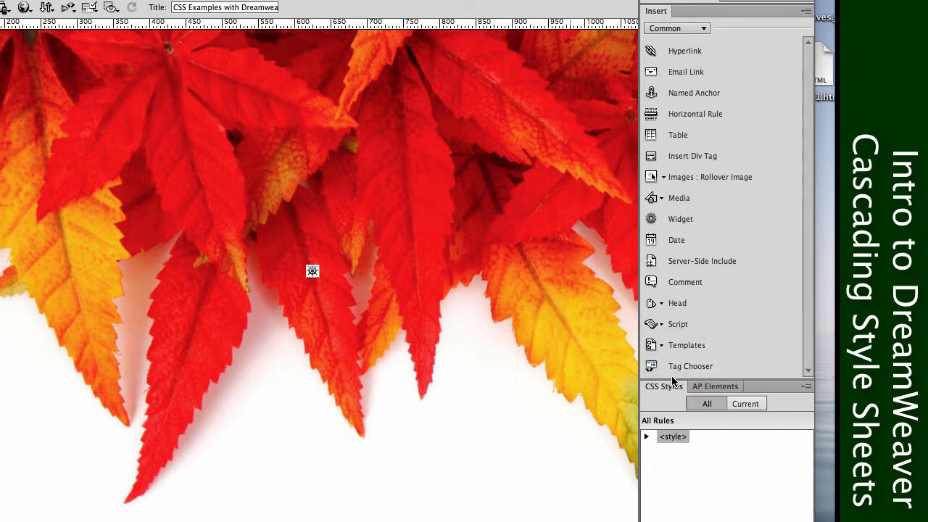
pyautogui.moveTo(673, 378); pyautogui.dragTo(663, 194)
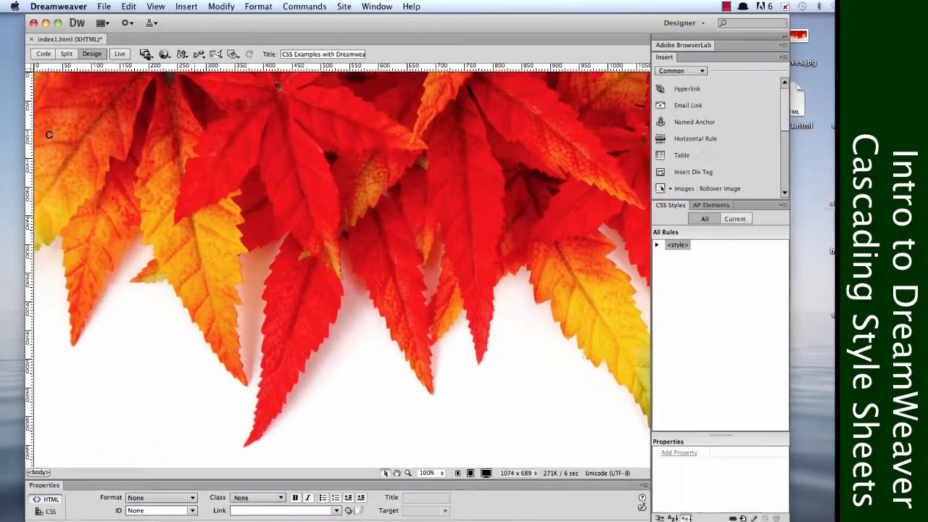
pyautogui.write('CSS Examples ')
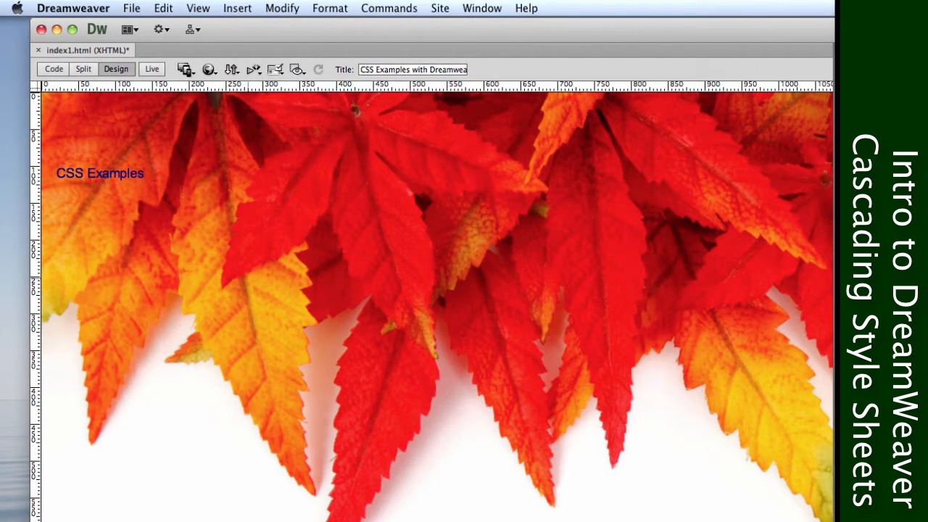
pyautogui.write('Subheading')
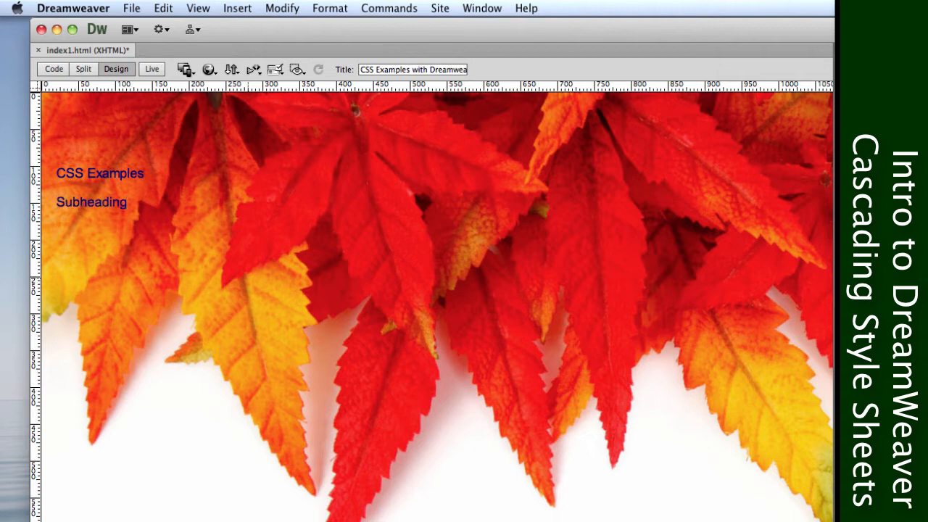
# Copy the Section 1.10.32 lorem ipsum passage from lipsum.com in Firefox and paste it below Subheading in the Dreamweaver page.
pyautogui.click(328, 520)
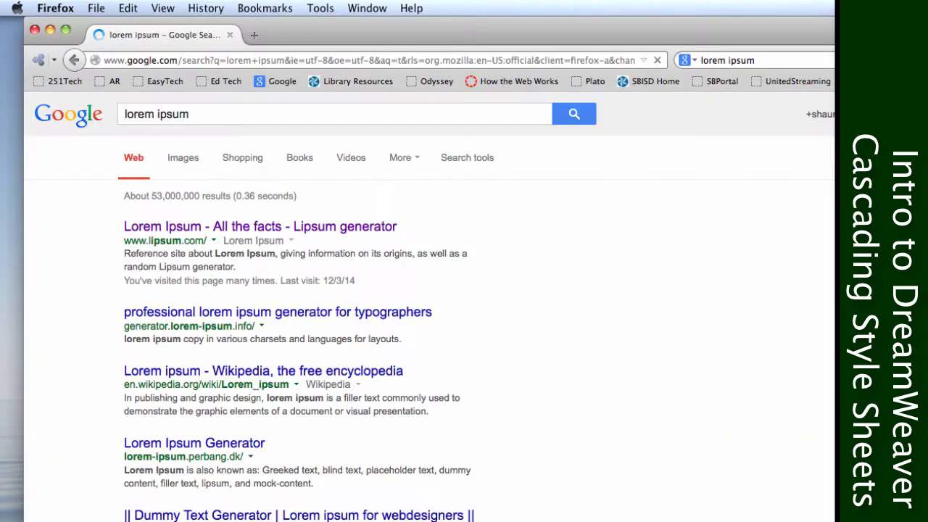
pyautogui.click(232, 228)
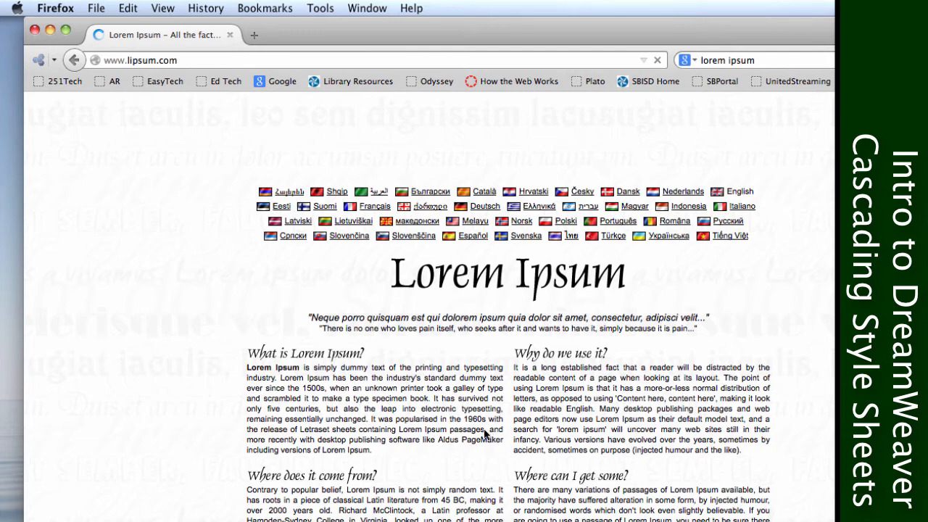
pyautogui.scroll(-15, 486, 434)
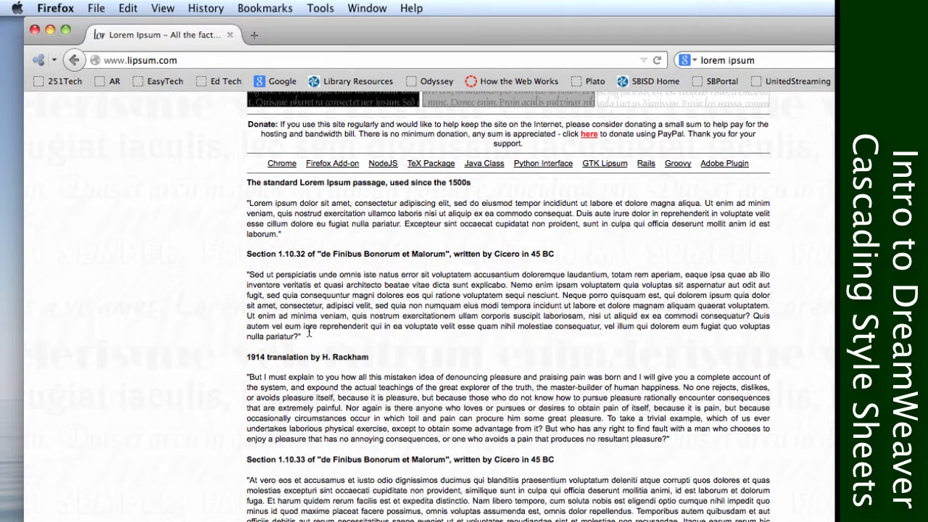
pyautogui.moveTo(297, 336); pyautogui.dragTo(249, 268)
pyautogui.press('super+c')
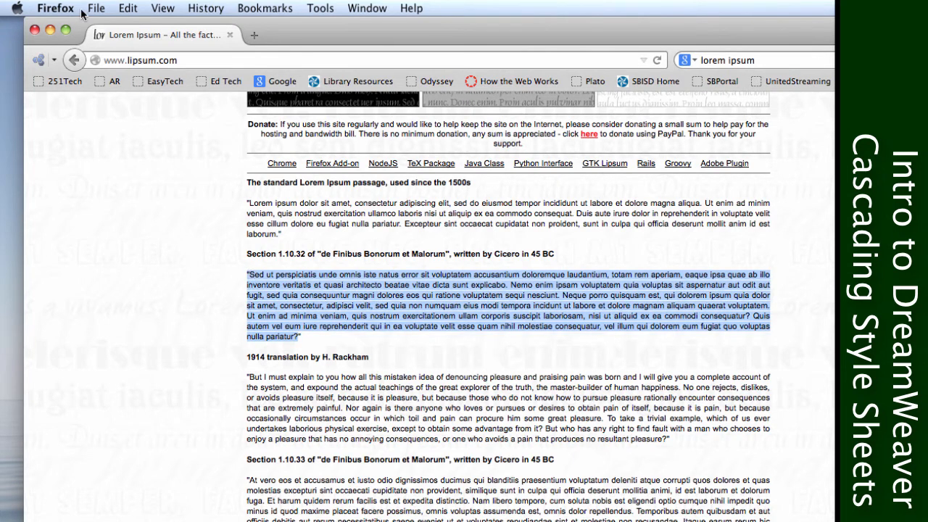
pyautogui.click(35, 31)
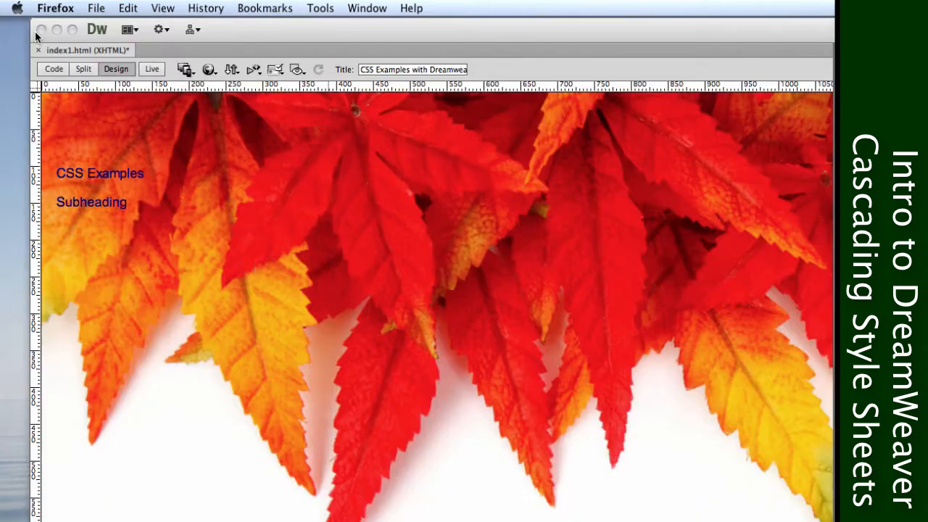
pyautogui.click(265, 313)
pyautogui.press('super+v')
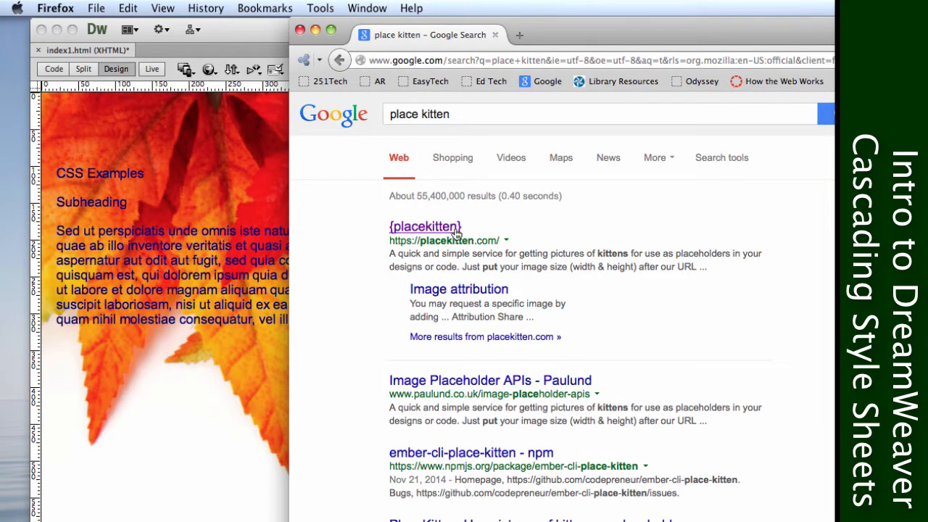
pyautogui.click(58, 233)
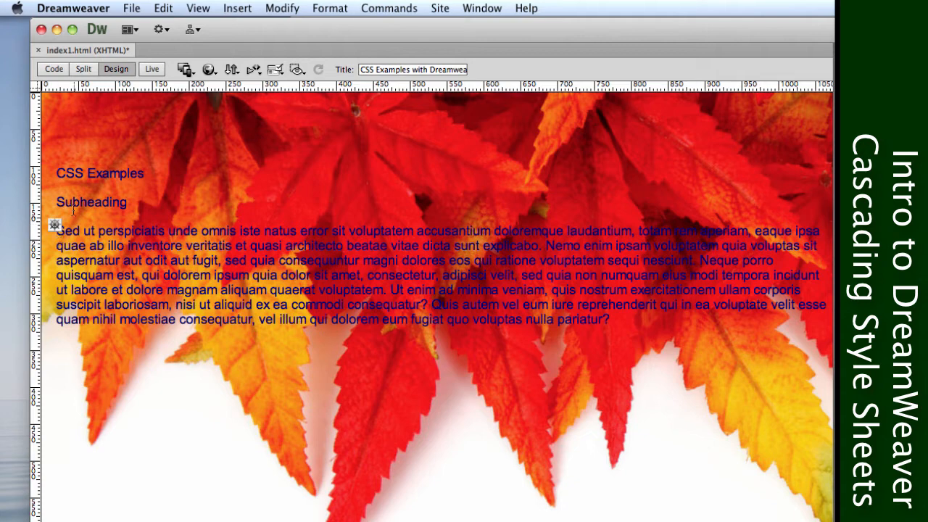
pyautogui.press('super+Tab')
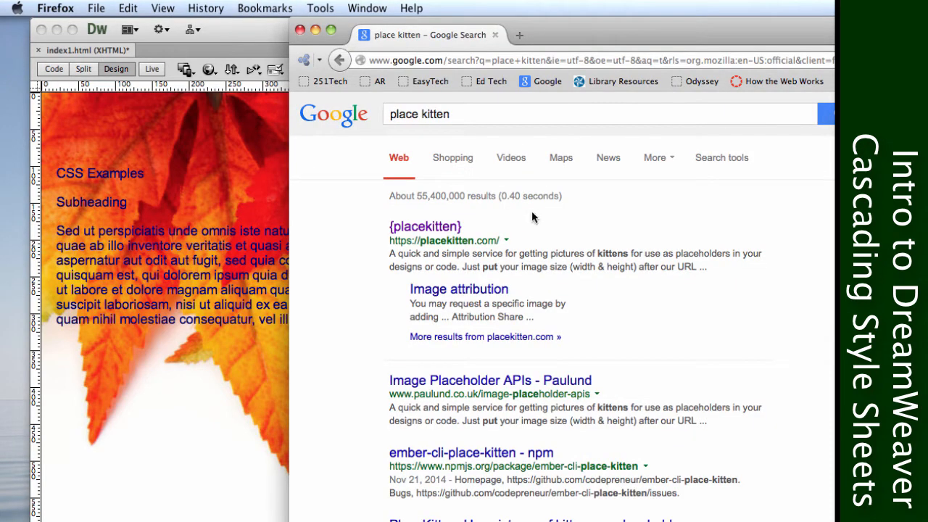
pyautogui.click(456, 229)
pyautogui.click(457, 230)
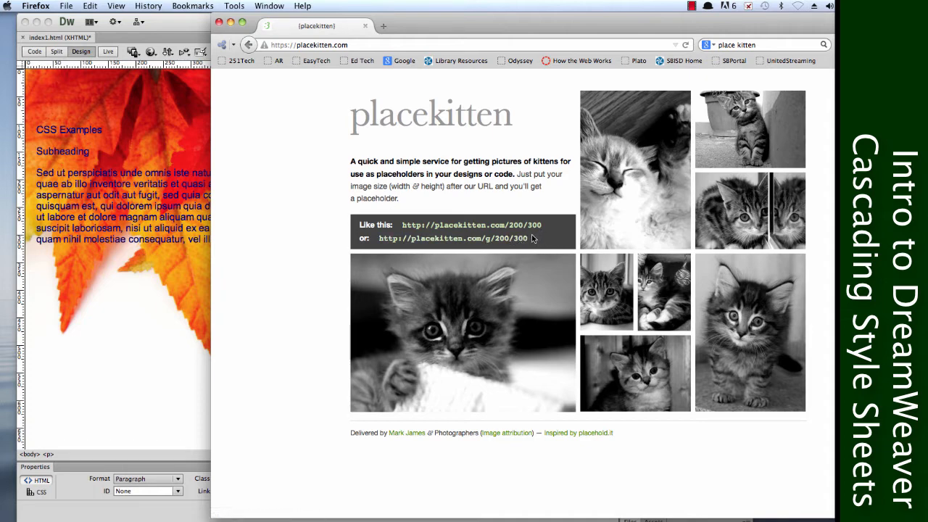
pyautogui.moveTo(532, 238); pyautogui.dragTo(374, 248)
pyautogui.press('super+c')
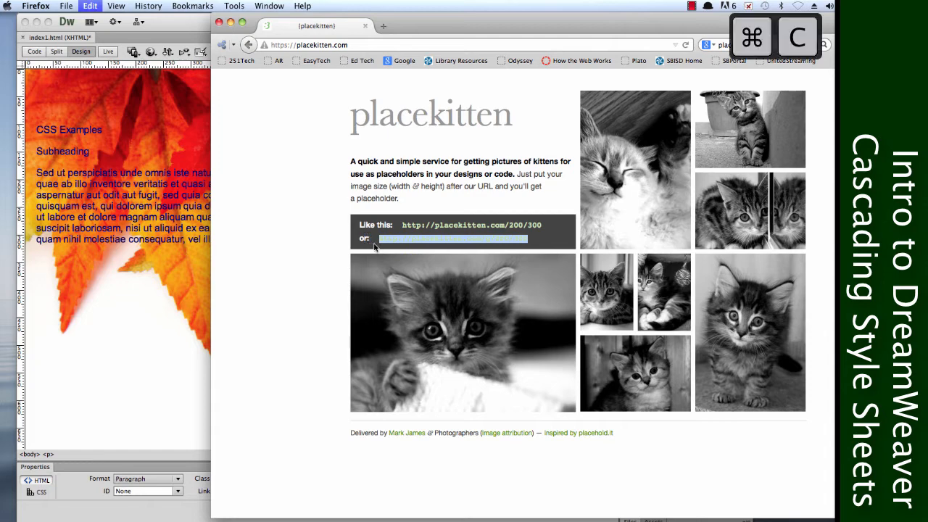
# Switch back to Dreamweaver and start inserting an image before the lorem ipsum paragraph, opening the image source selection.
pyautogui.click(136, 273)
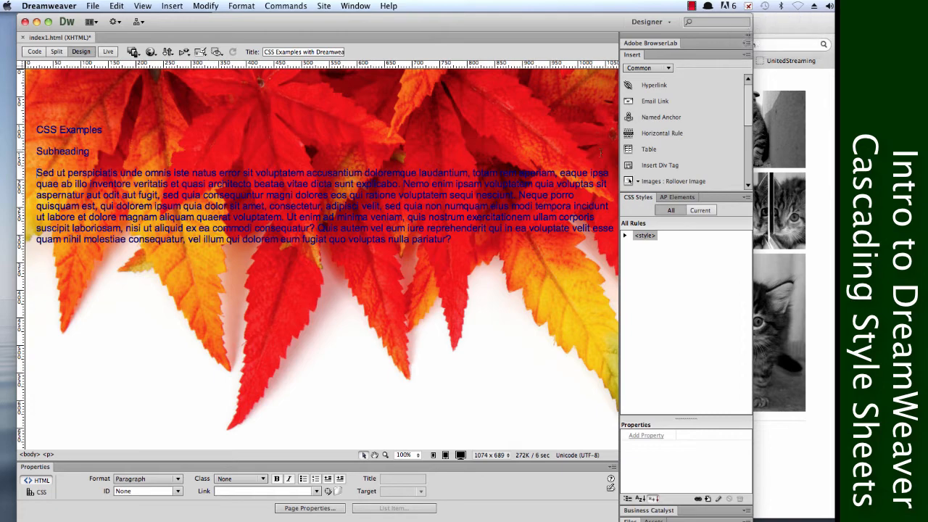
pyautogui.click(639, 182)
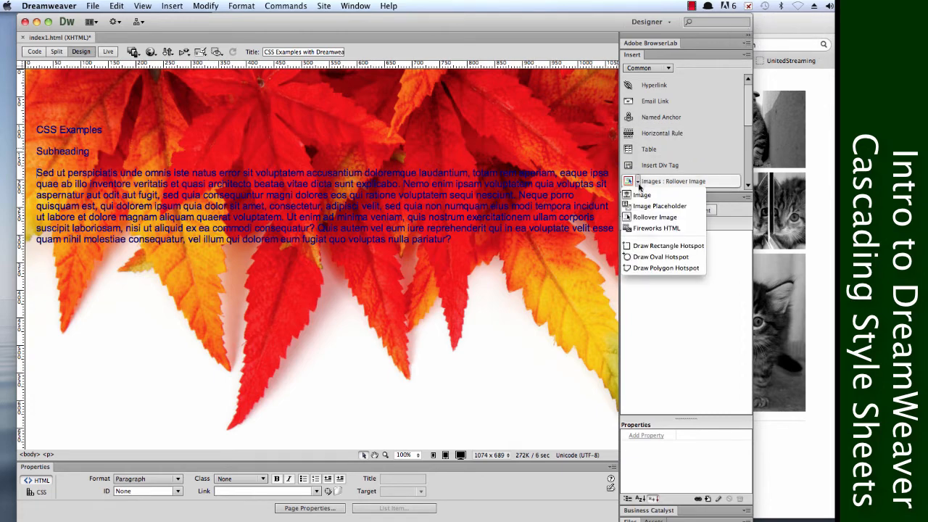
pyautogui.click(640, 194)
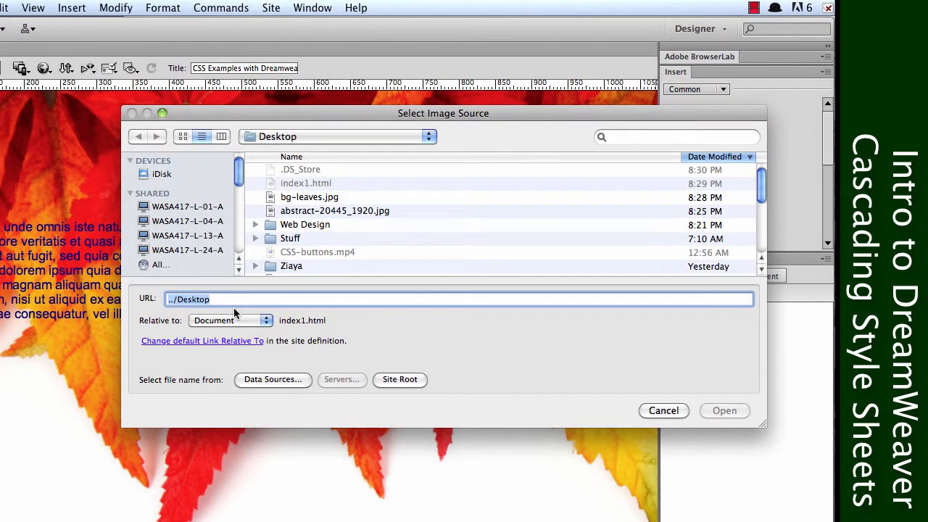
pyautogui.press('super+v')
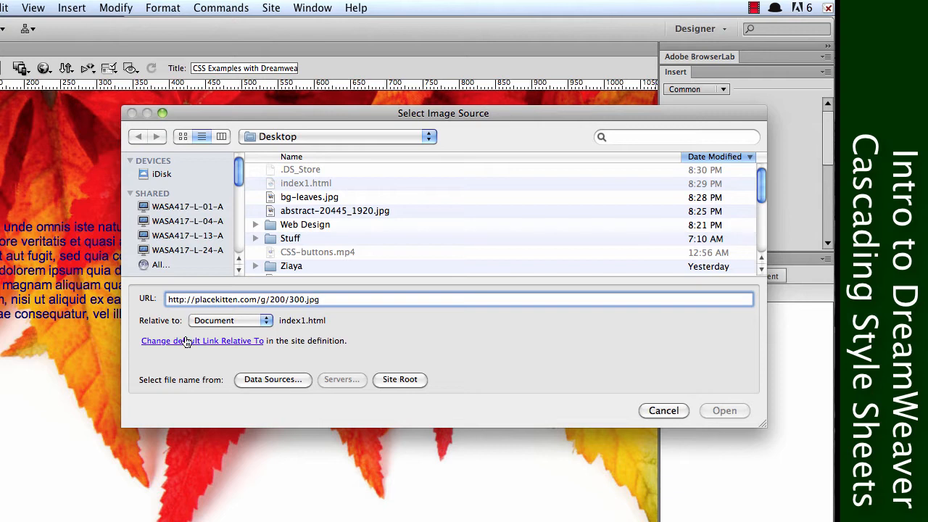
pyautogui.tripleClick(351, 299)
pyautogui.press('BackSpace')
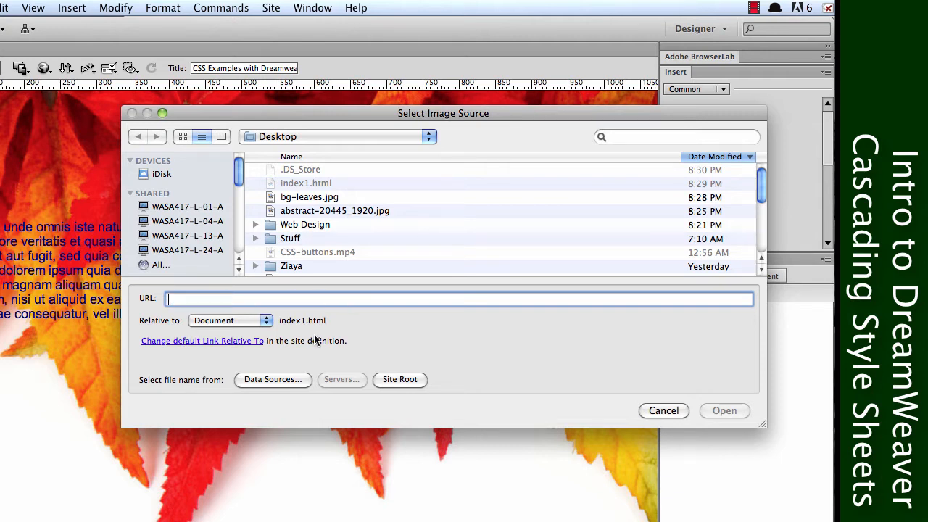
# Insert mighty-roar.jpg from the Desktop with the alternate text "Kitten placeholder".
pyautogui.click(761, 232)
pyautogui.click(359, 229)
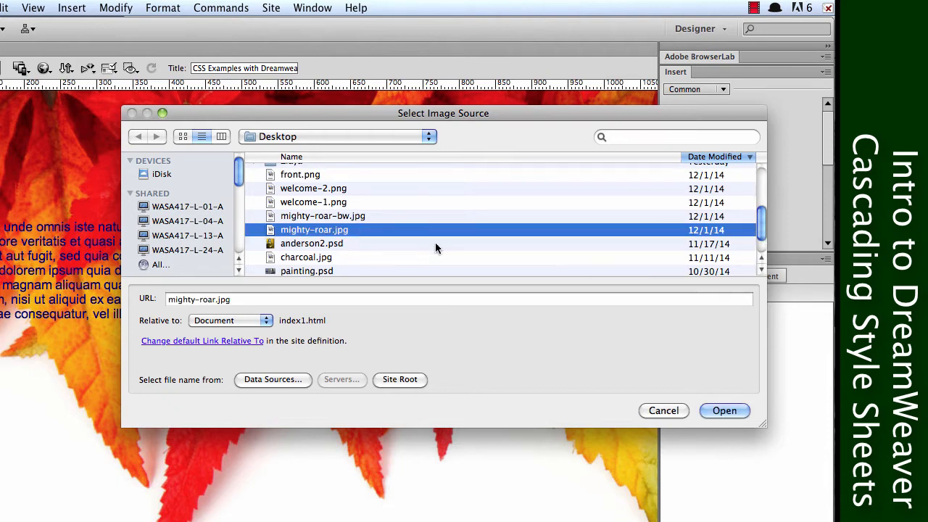
pyautogui.click(725, 411)
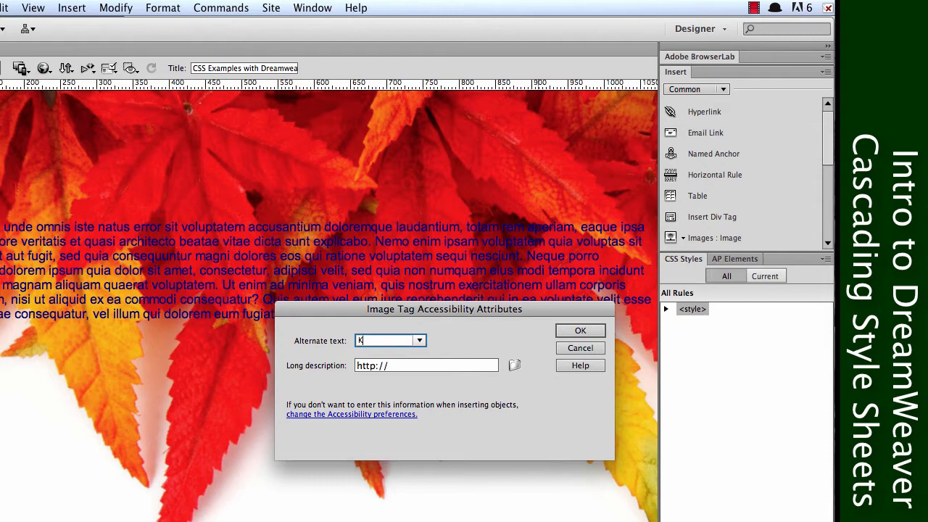
pyautogui.write('Kitten placeholder')
pyautogui.click(580, 330)
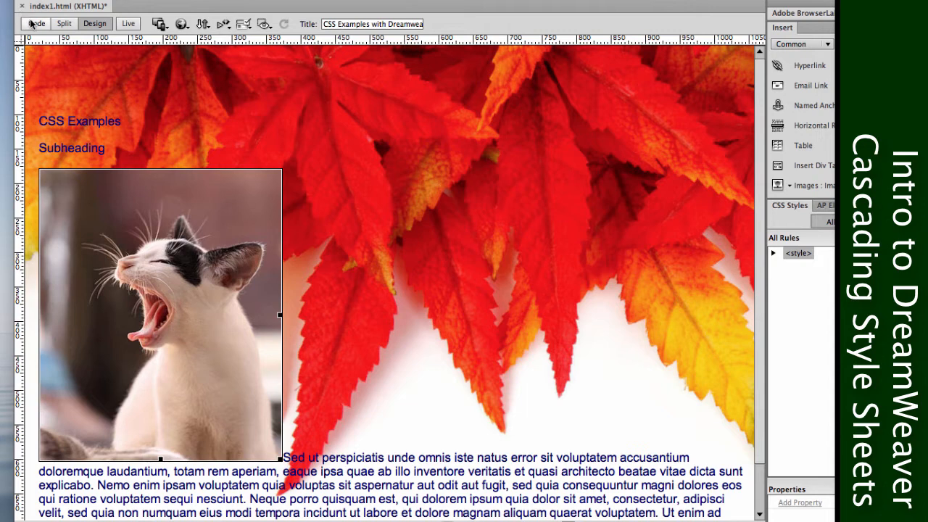
pyautogui.click(30, 22)
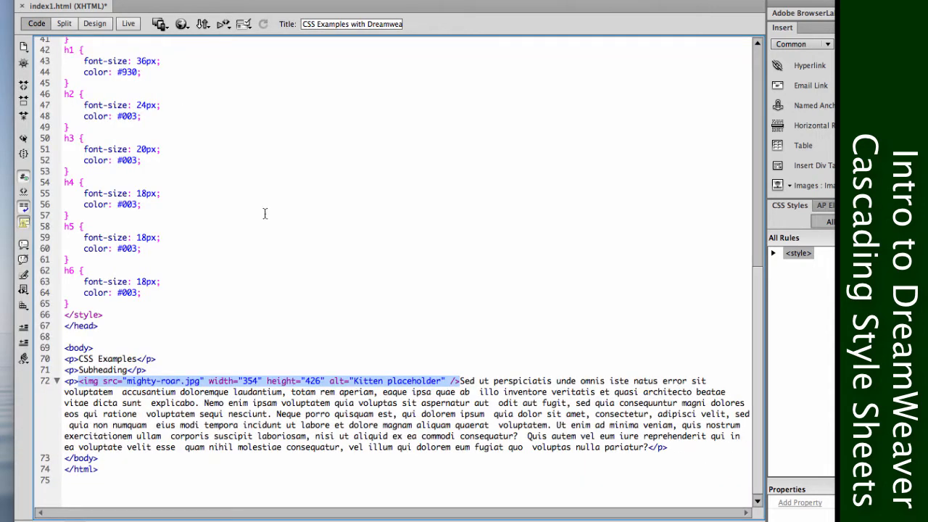
pyautogui.click(188, 381)
pyautogui.moveTo(201, 379); pyautogui.dragTo(130, 382)
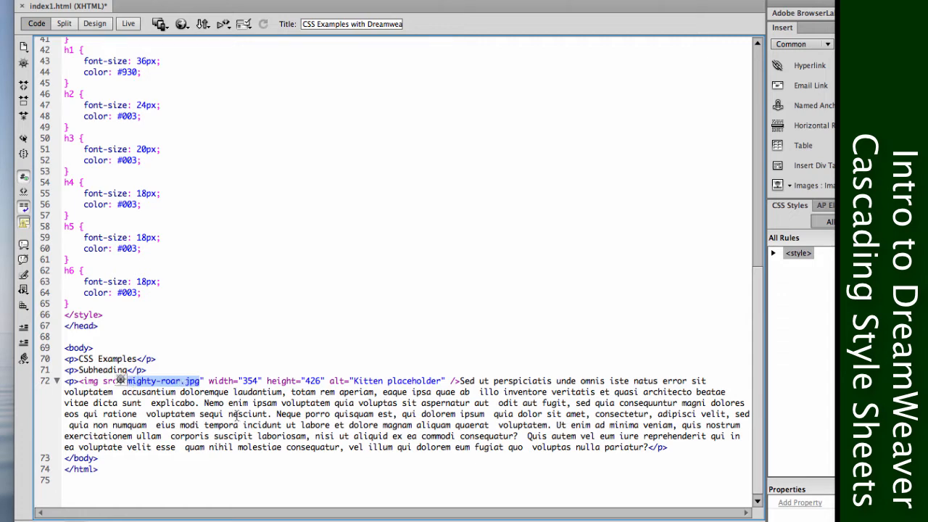
pyautogui.press('super+v')
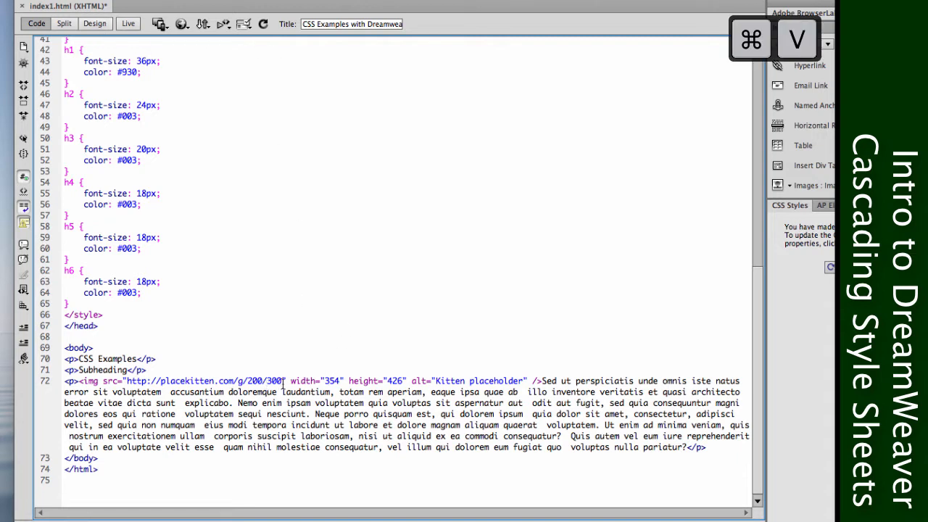
# Remove the width and height attributes from the kitten image tag, and return to the Design view.
pyautogui.moveTo(284, 383); pyautogui.dragTo(405, 382)
pyautogui.press('BackSpace')
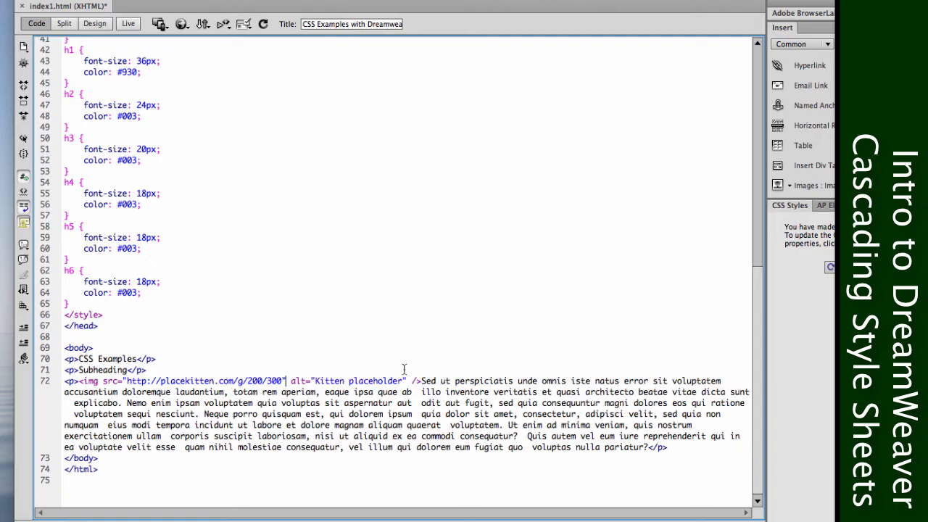
pyautogui.click(95, 24)
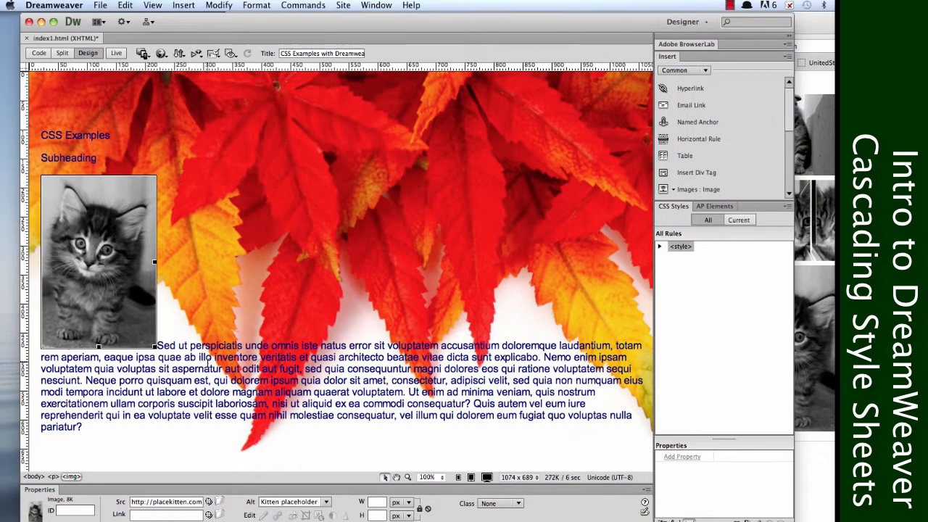
# Close the placekitten window in Firefox and return to the lorem ipsum paragraph in Dreamweaver.
pyautogui.press('super+Tab')
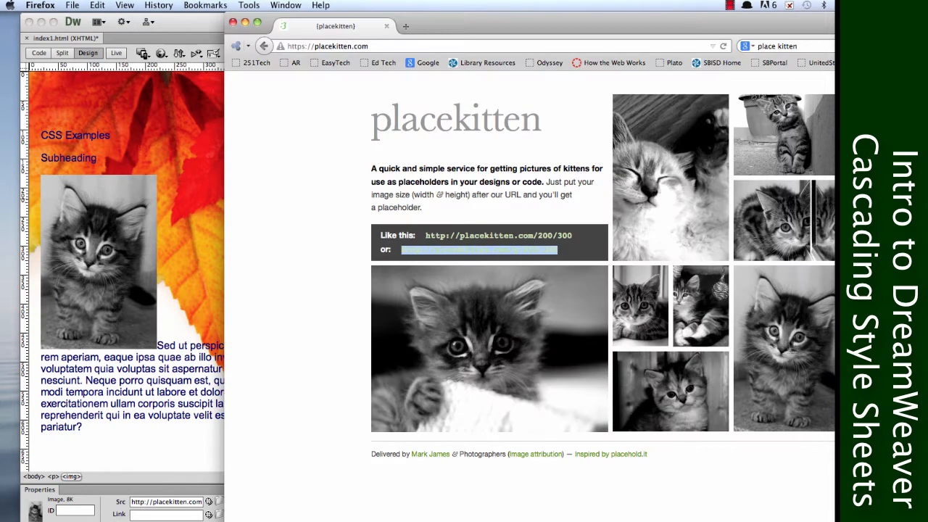
pyautogui.click(232, 23)
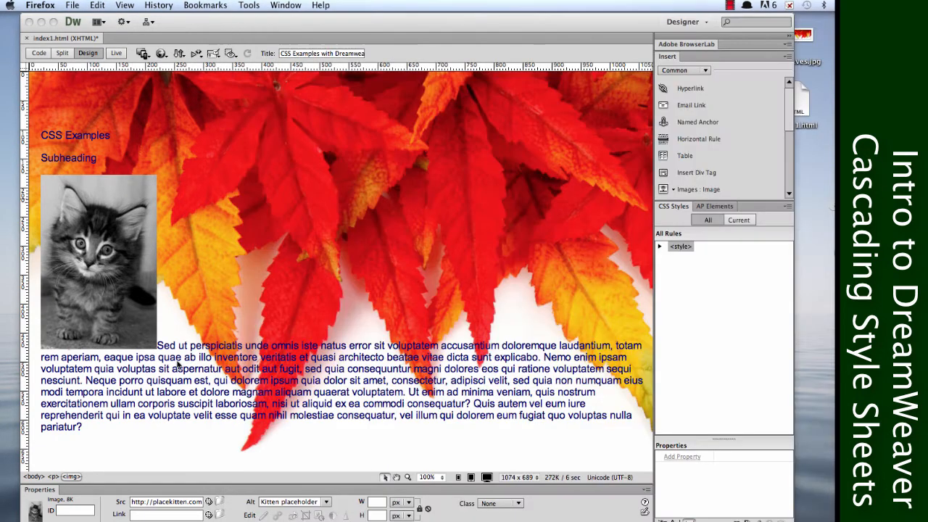
pyautogui.click(176, 371)
pyautogui.click(204, 369)
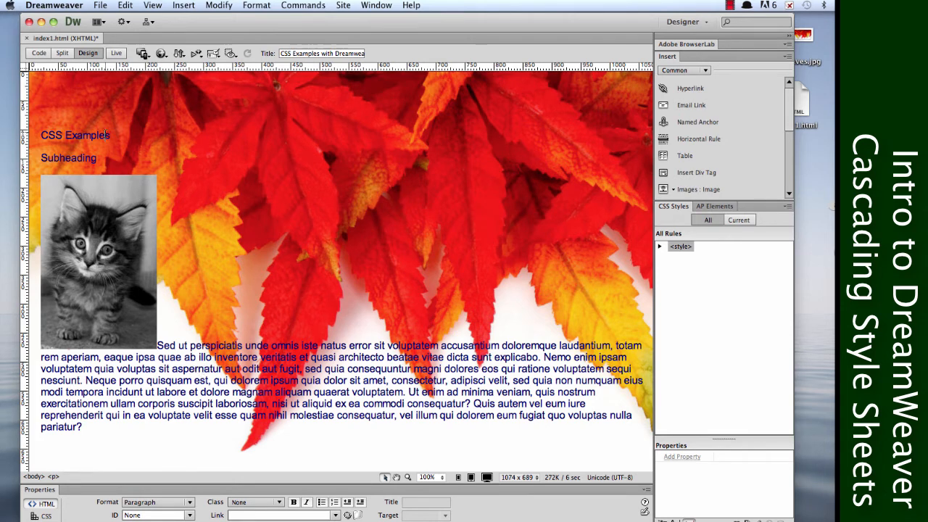
# Format the "CSS Examples" line as Heading 1.
pyautogui.moveTo(111, 135); pyautogui.dragTo(42, 137)
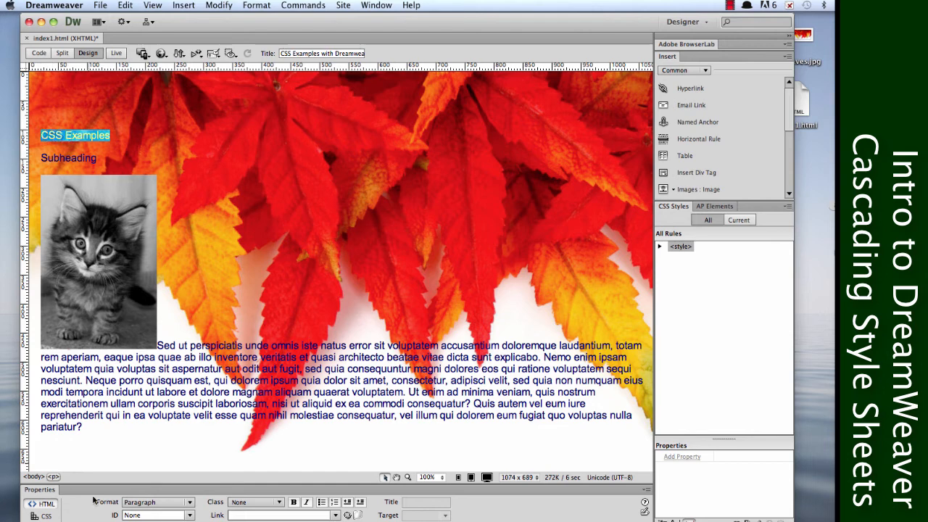
pyautogui.click(152, 501)
pyautogui.click(146, 411)
pyautogui.click(97, 170)
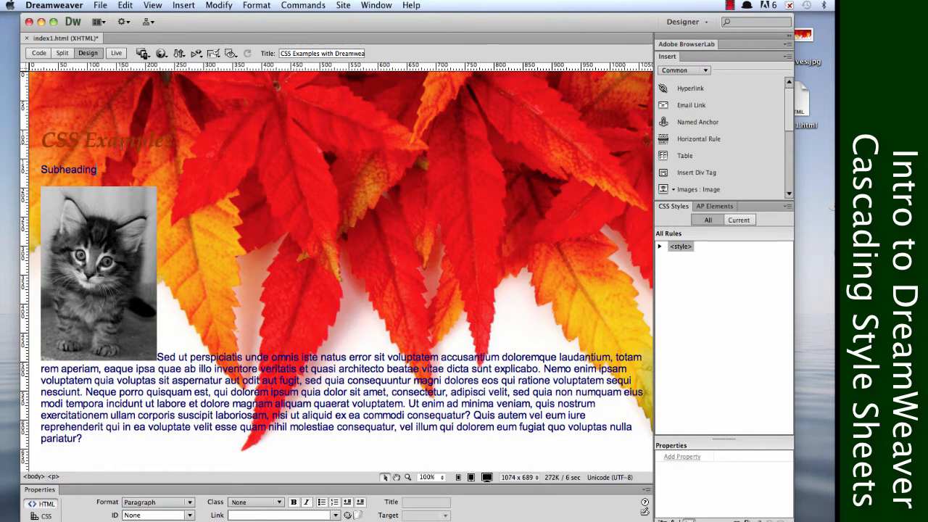
pyautogui.moveTo(172, 139); pyautogui.dragTo(42, 140)
pyautogui.click(98, 176)
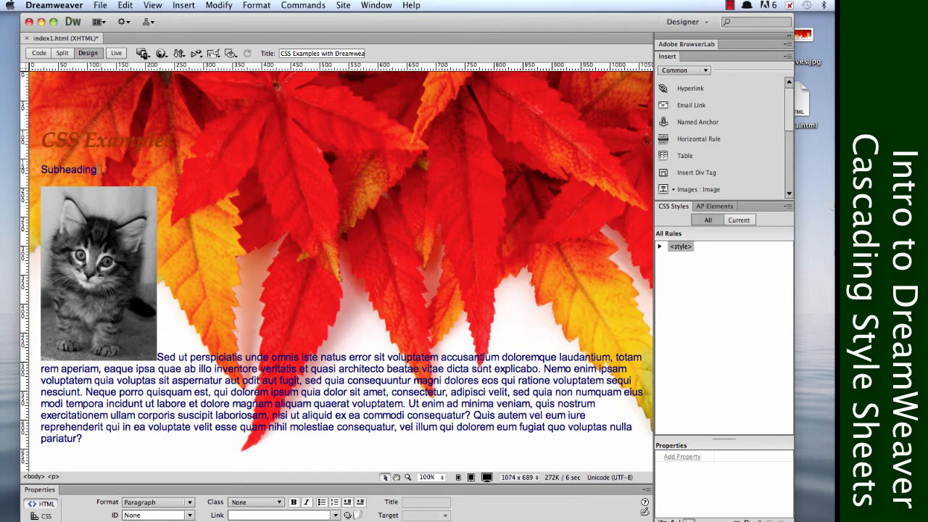
# Format the "Subheading" line as Heading 2.
pyautogui.moveTo(99, 170); pyautogui.dragTo(40, 170)
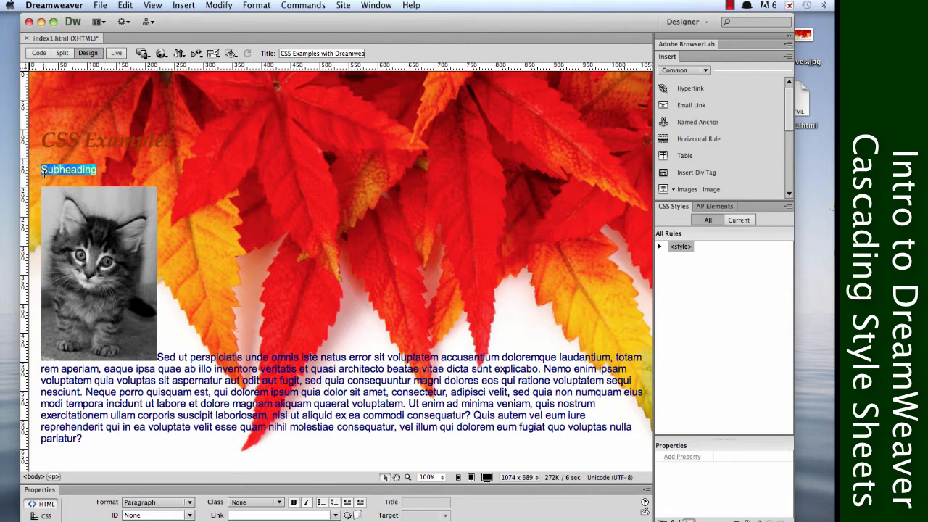
pyautogui.click(156, 501)
pyautogui.click(158, 426)
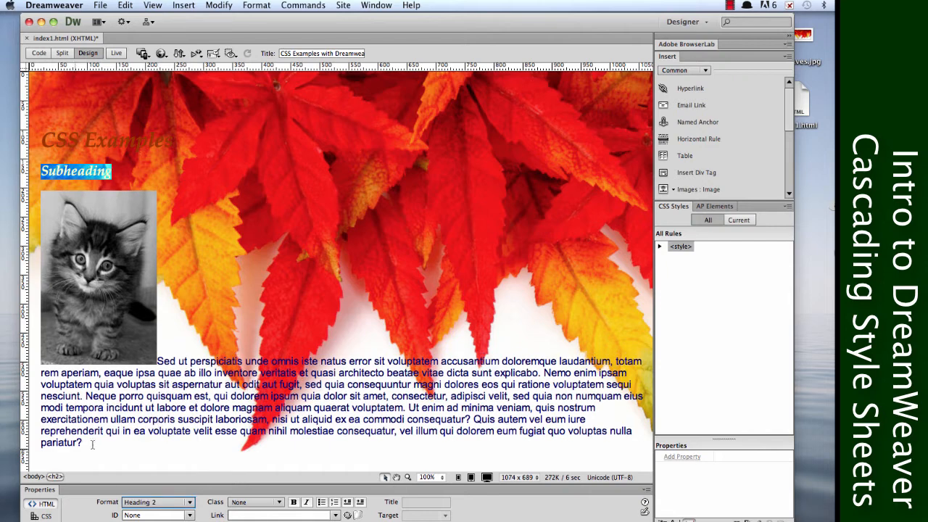
# Set the format of the lorem ipsum text to Paragraph, and select the kitten image.
pyautogui.moveTo(85, 449); pyautogui.dragTo(157, 361)
pyautogui.click(156, 501)
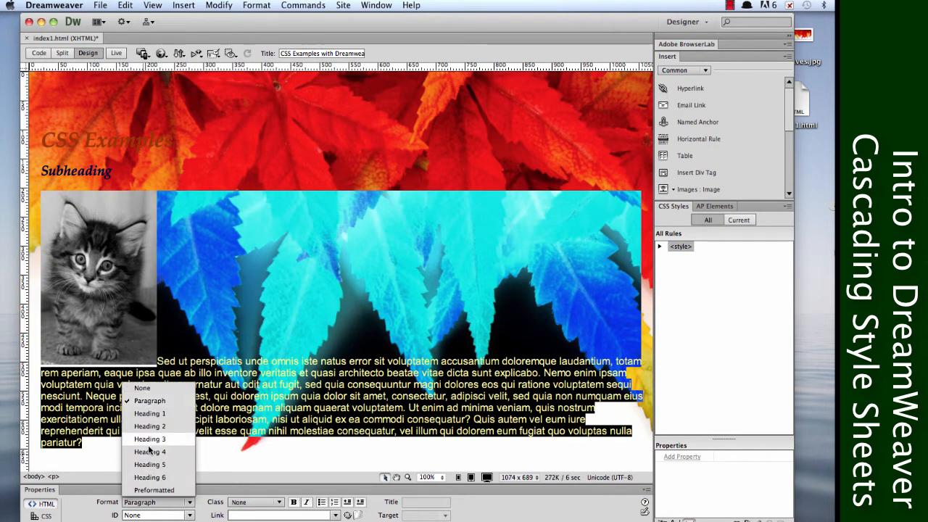
pyautogui.click(170, 400)
pyautogui.click(114, 252)
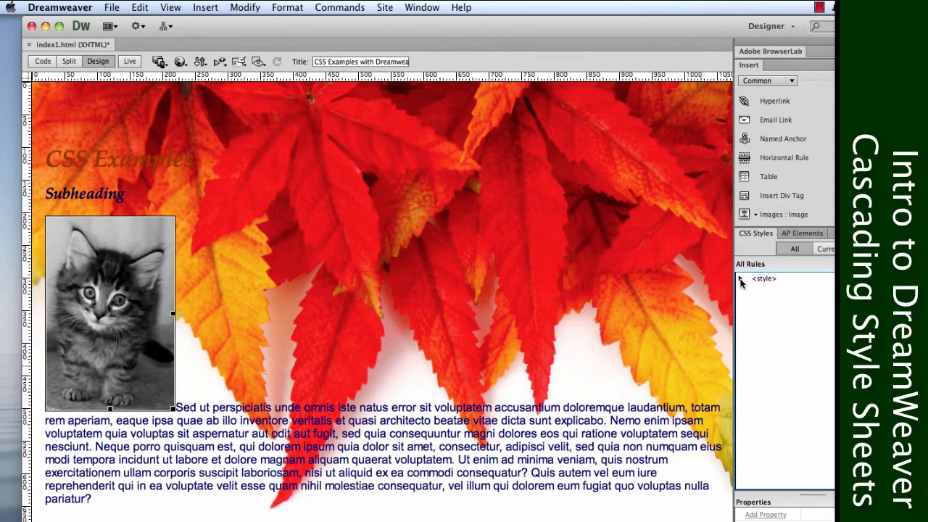
# Expand the page's list of style rules, and review the Page Properties categories without changing anything.
pyautogui.click(660, 246)
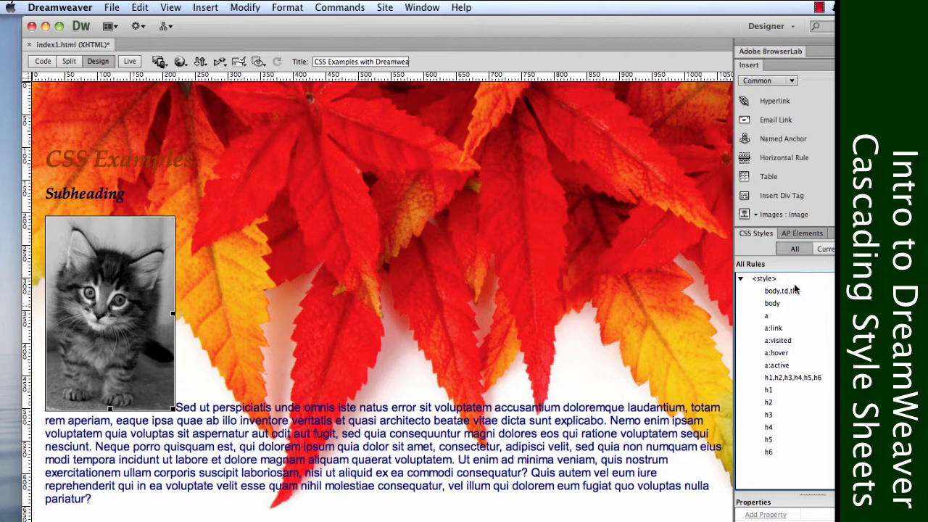
pyautogui.click(246, 7)
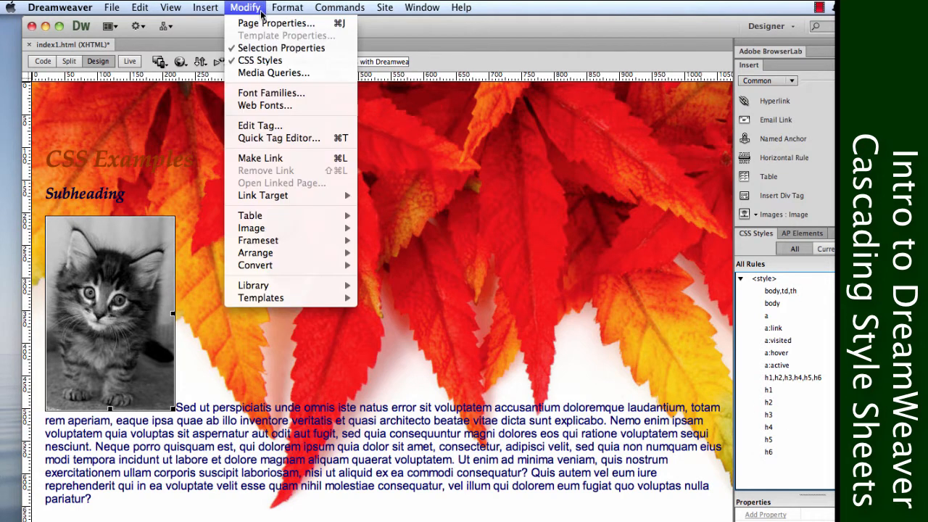
pyautogui.click(268, 23)
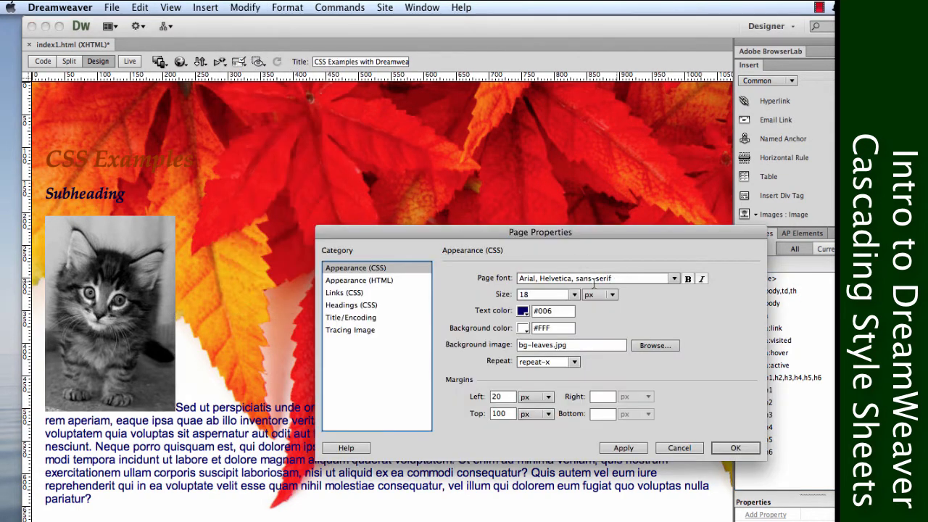
pyautogui.click(373, 279)
pyautogui.click(364, 292)
pyautogui.click(361, 304)
pyautogui.click(360, 316)
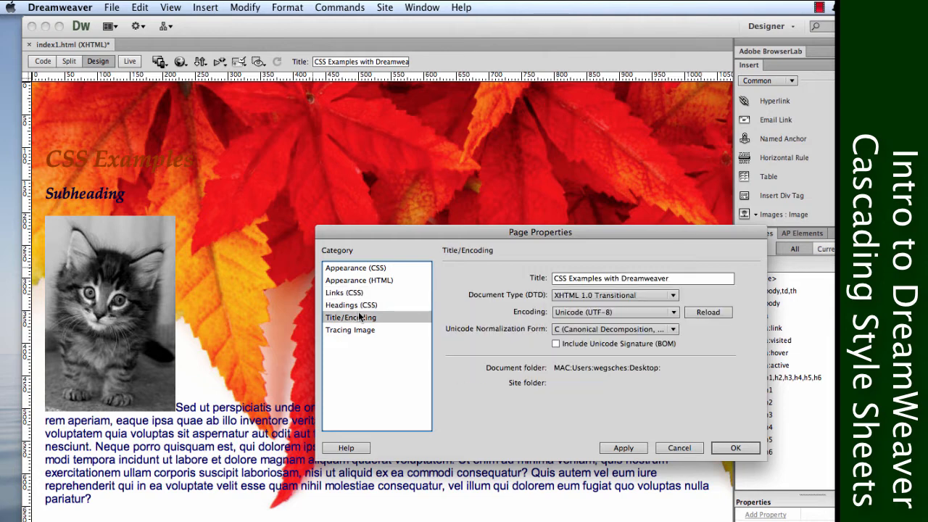
pyautogui.click(355, 330)
pyautogui.click(357, 319)
pyautogui.click(695, 449)
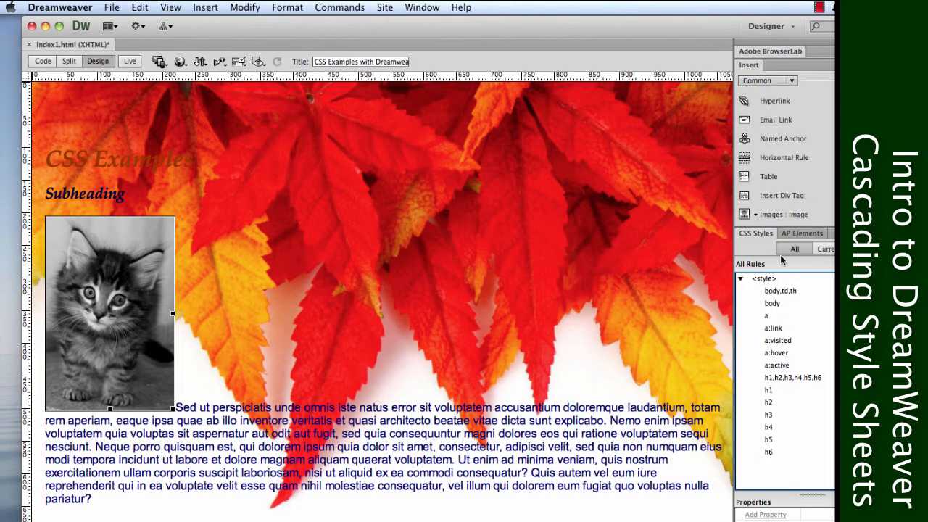
# Edit the h1,h2,h3,h4,h5,h6 rule, setting both word-spacing and letter-spacing to 1 em.
pyautogui.doubleClick(782, 378)
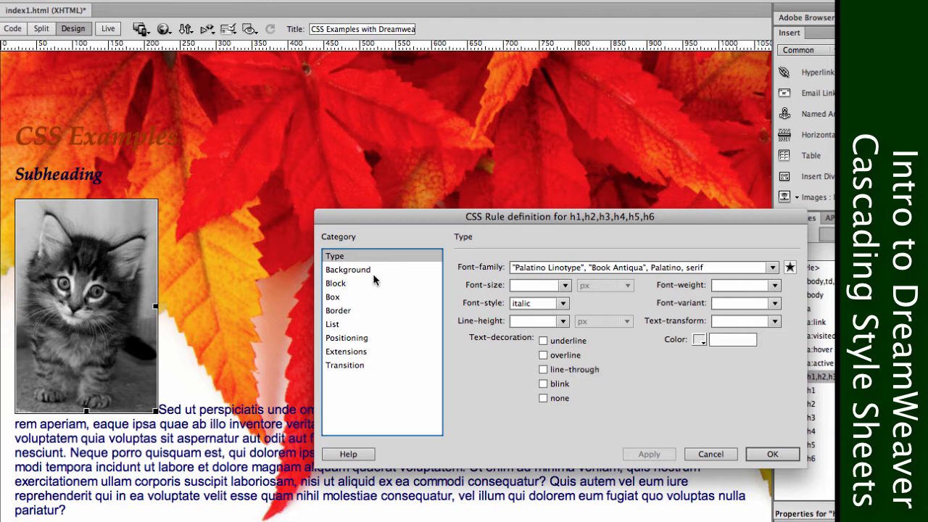
pyautogui.click(377, 270)
pyautogui.click(371, 283)
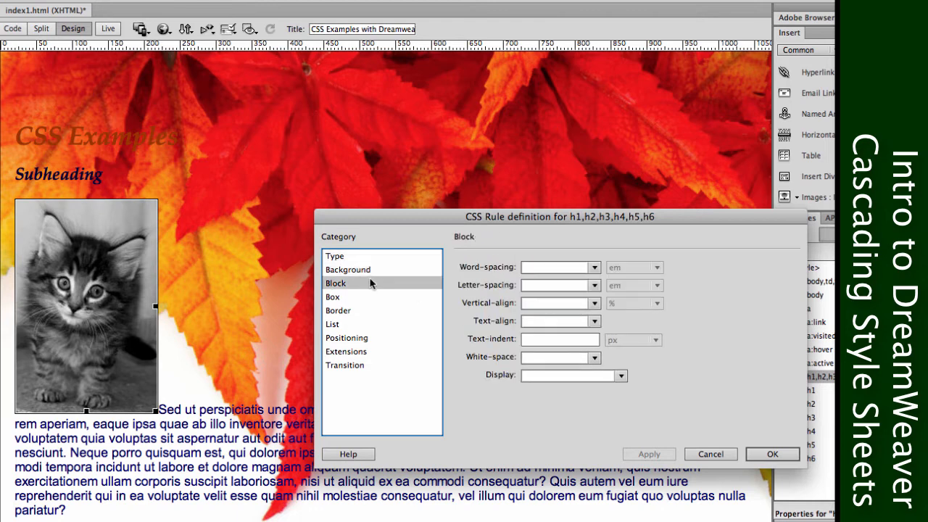
pyautogui.click(357, 304)
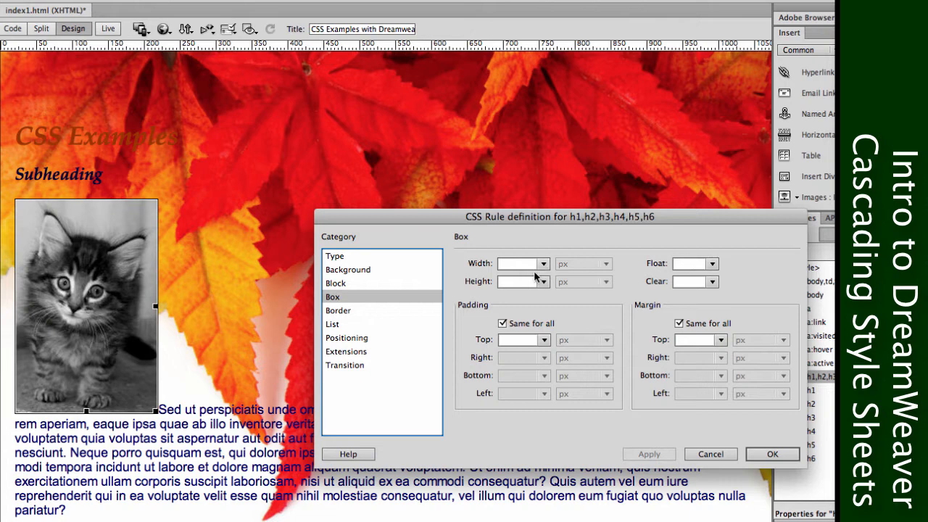
pyautogui.click(383, 285)
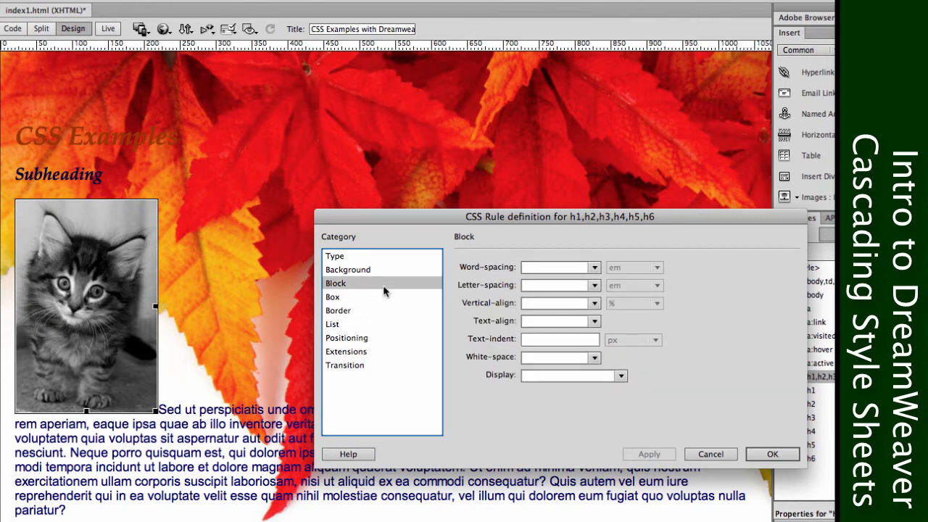
pyautogui.click(594, 267)
pyautogui.click(579, 297)
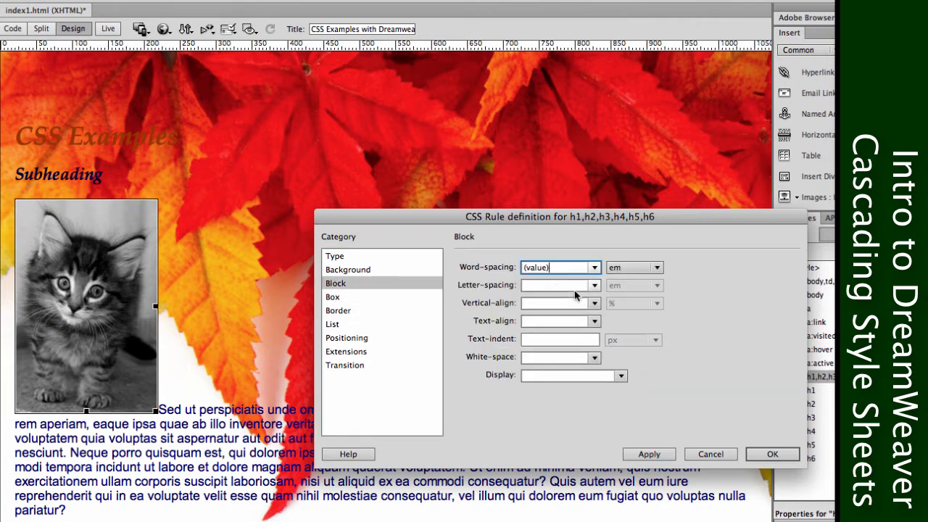
pyautogui.write('1')
pyautogui.click(558, 289)
pyautogui.write('1')
# Set the heading rule's text-align to center, leaving vertical-align and white-space empty.
pyautogui.click(558, 304)
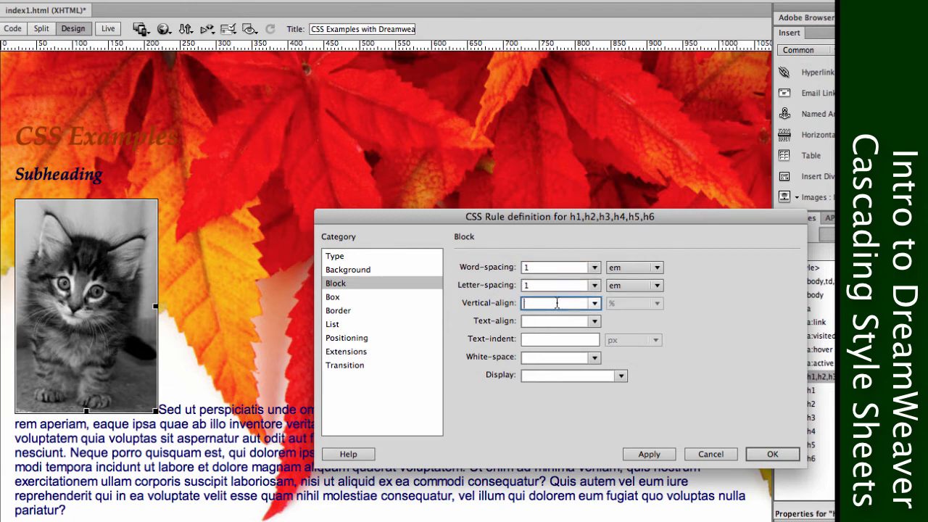
pyautogui.click(593, 305)
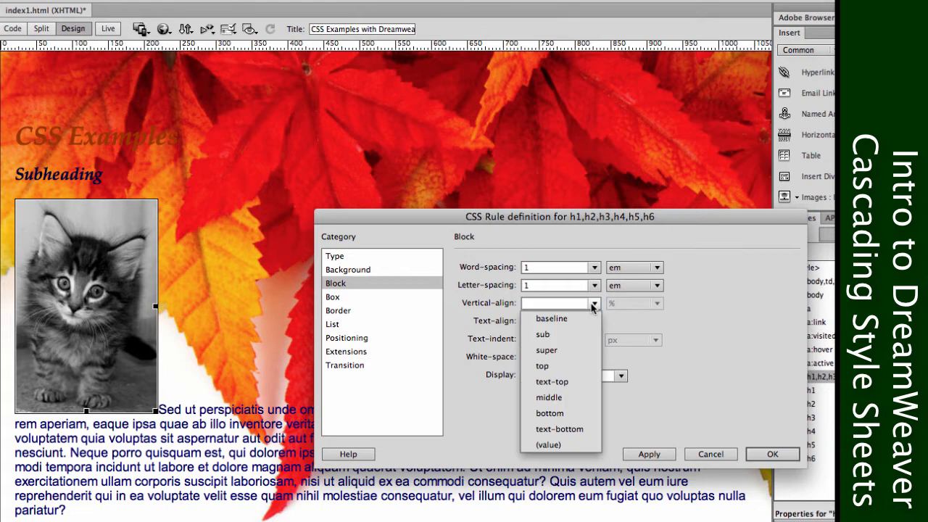
pyautogui.click(747, 322)
pyautogui.click(594, 320)
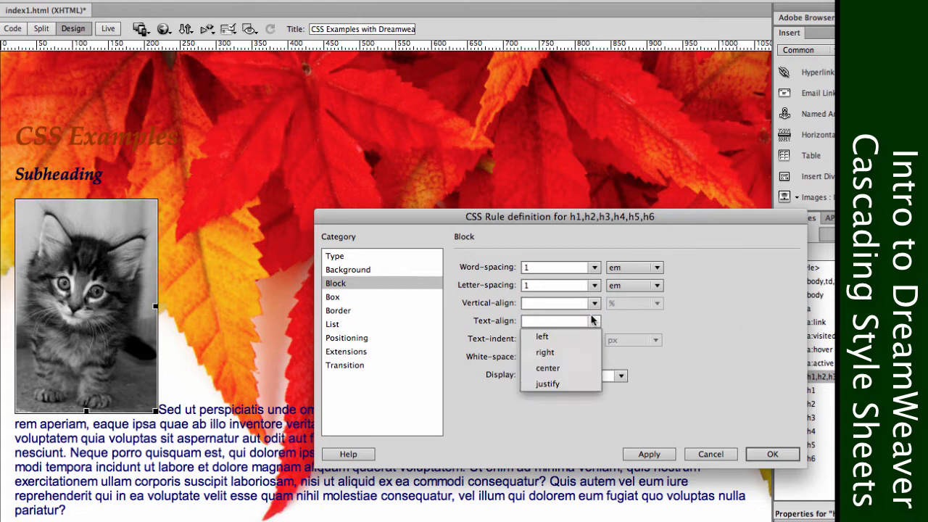
pyautogui.click(559, 367)
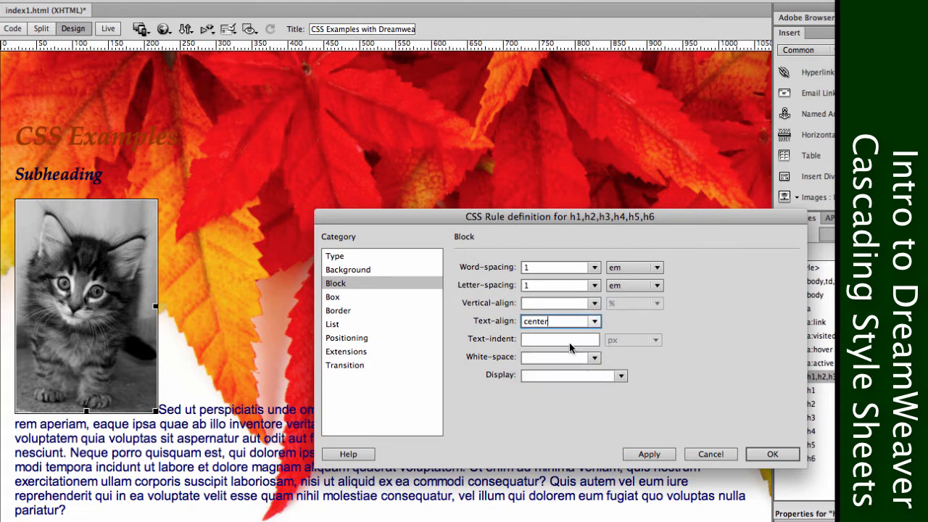
pyautogui.click(568, 358)
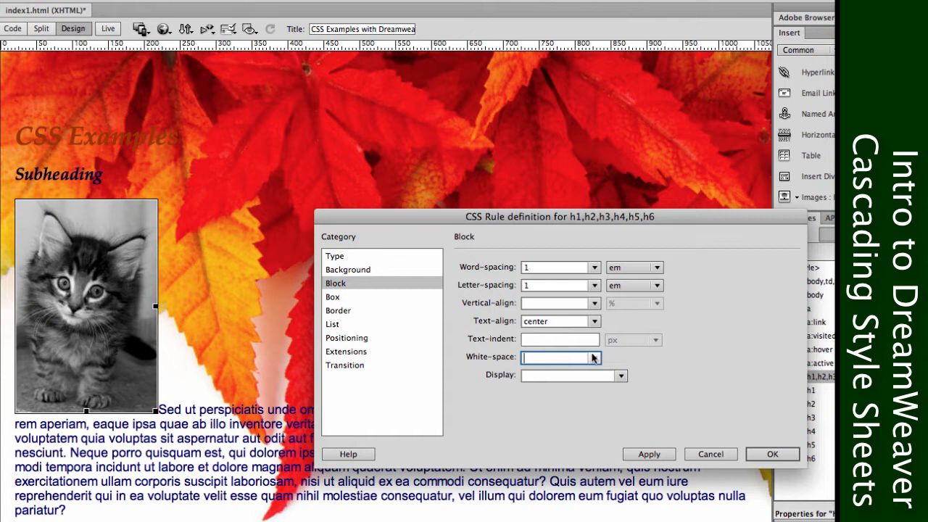
pyautogui.click(593, 356)
pyautogui.click(688, 359)
# Give the heading rule a border on all sides with dashed style, thick width and colour #6F0.
pyautogui.click(346, 303)
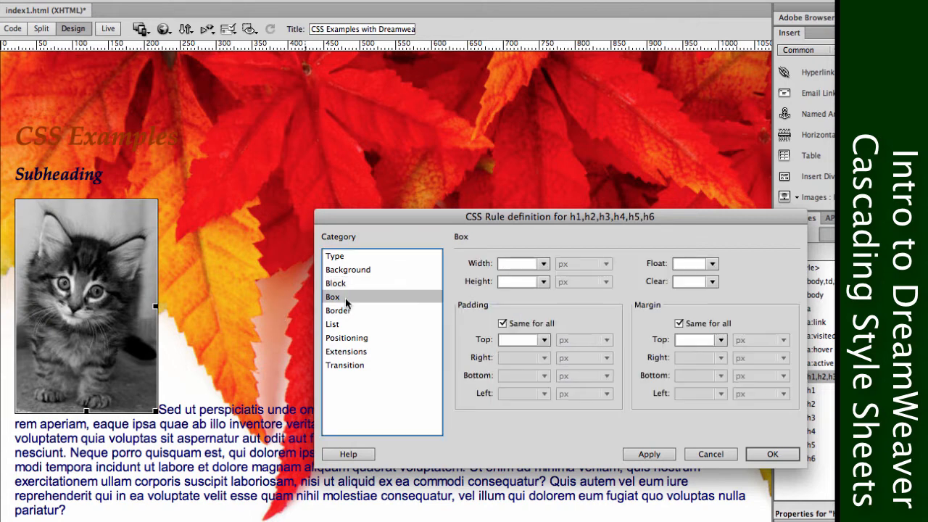
pyautogui.click(343, 311)
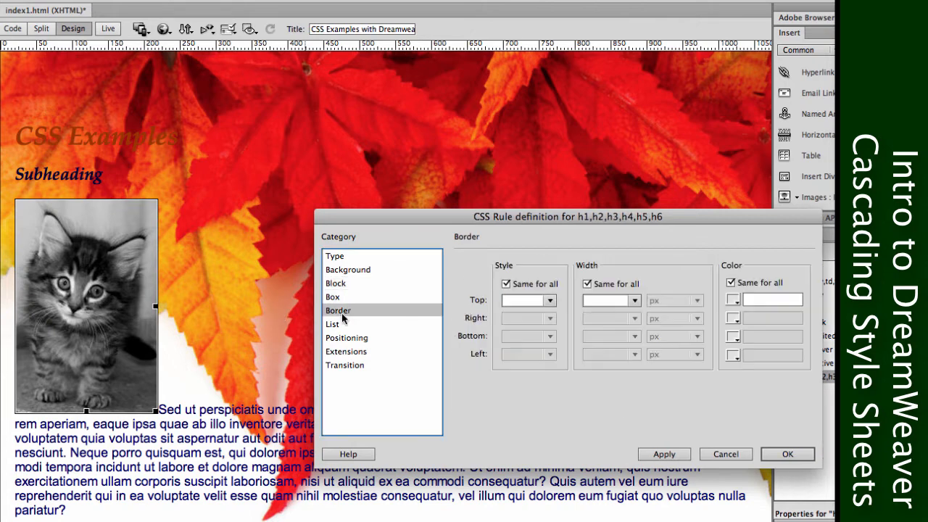
pyautogui.click(546, 302)
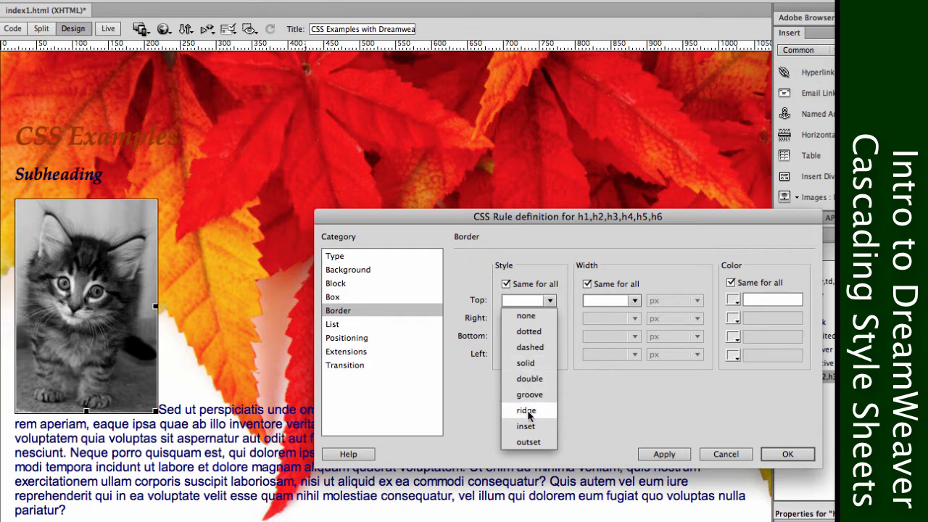
pyautogui.click(538, 348)
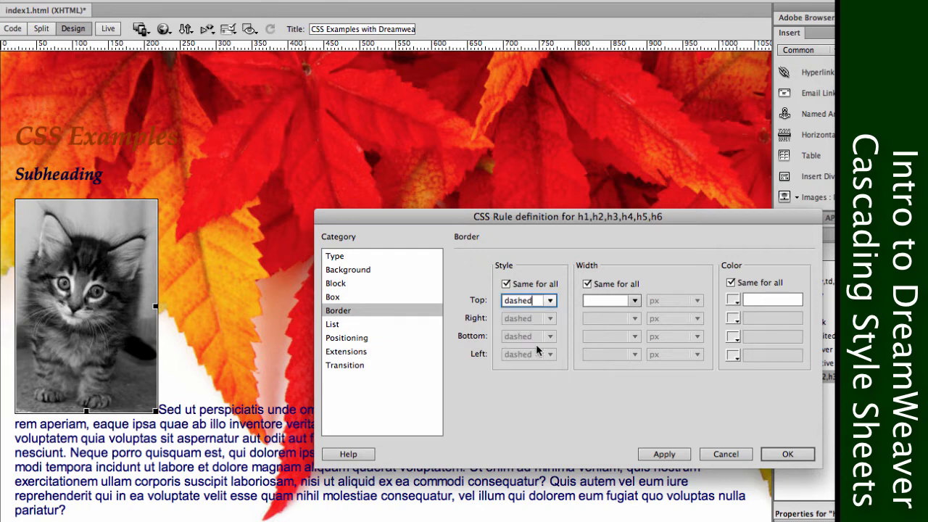
pyautogui.click(631, 303)
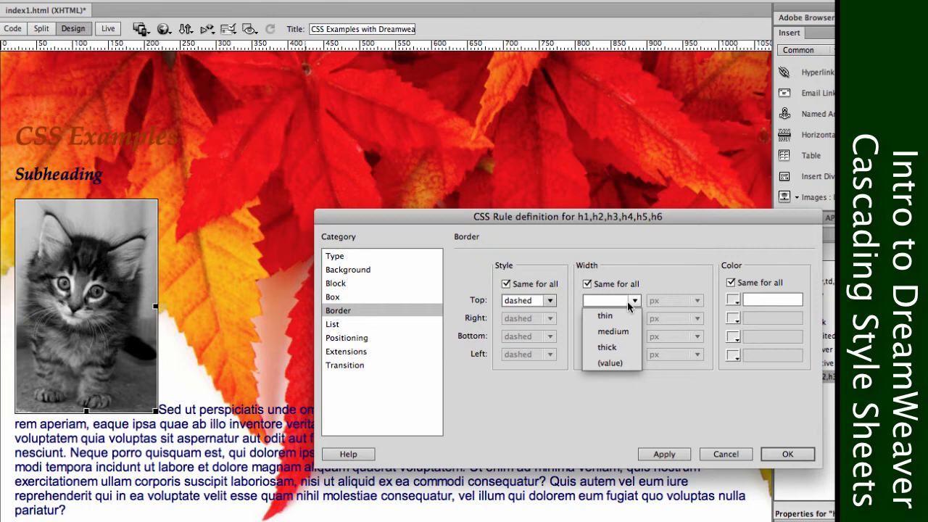
pyautogui.click(613, 346)
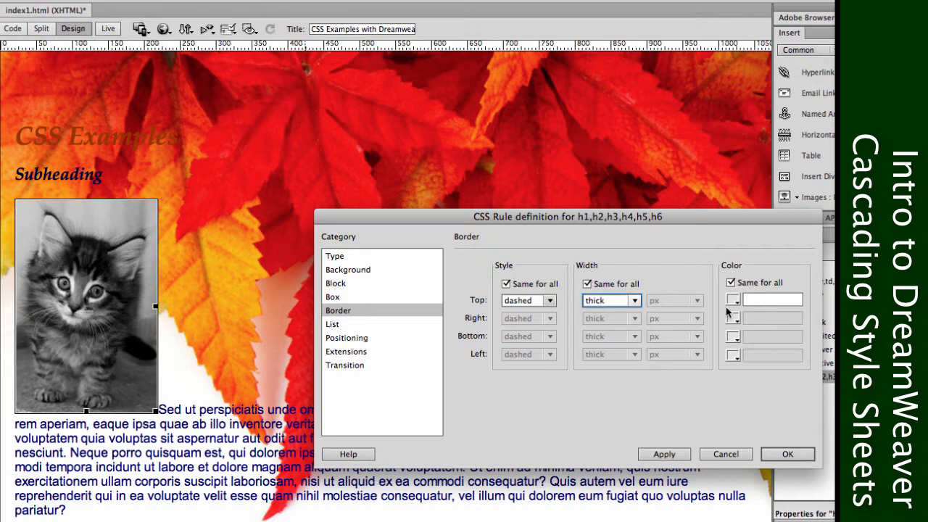
pyautogui.click(733, 301)
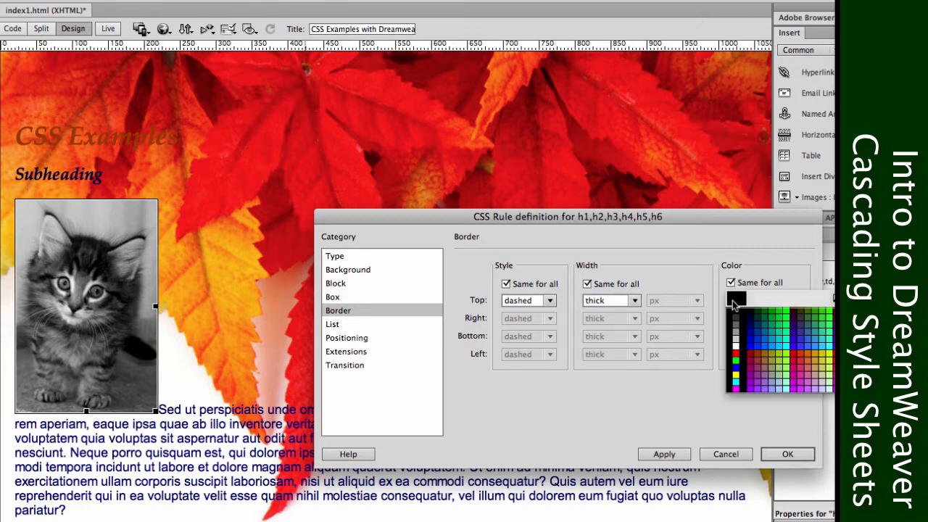
pyautogui.click(785, 357)
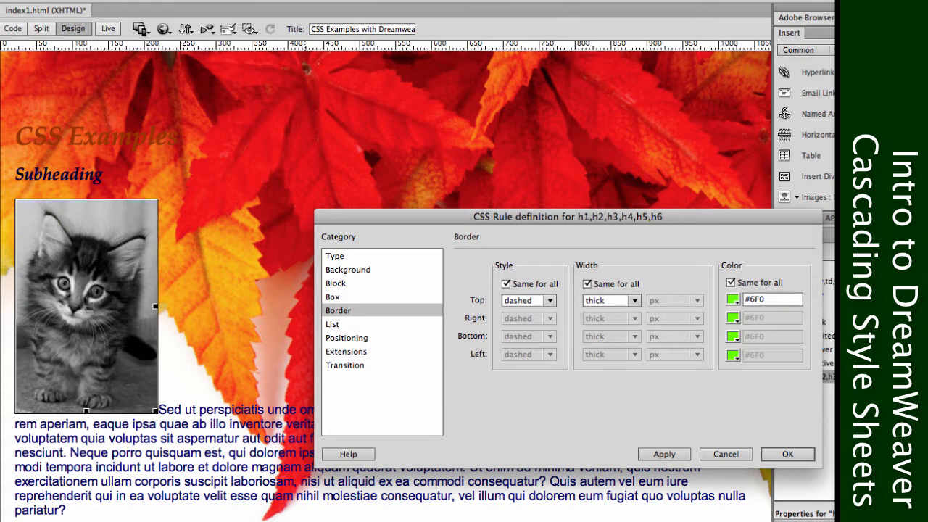
# Unlink the heading rule's border style, width and colour per side, and set the right and left styles to none, keeping their widths thick.
pyautogui.click(505, 284)
pyautogui.click(586, 283)
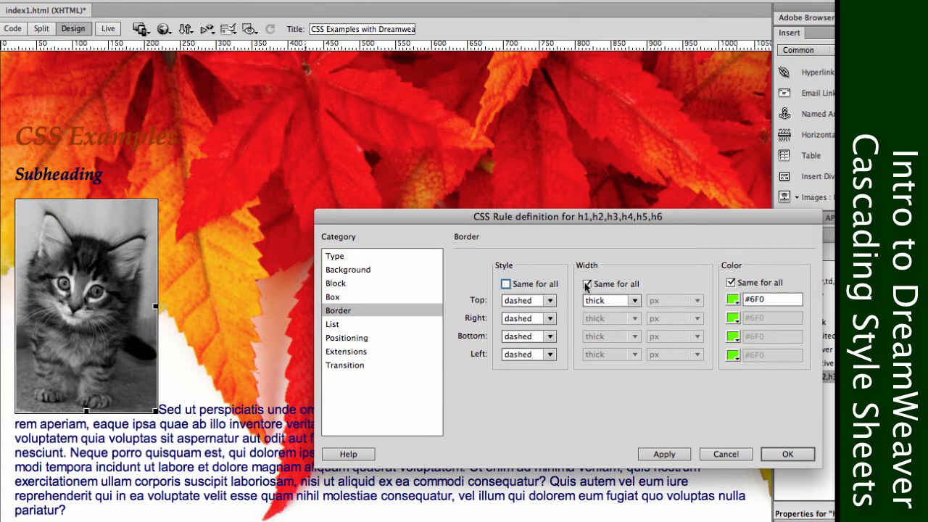
pyautogui.click(730, 283)
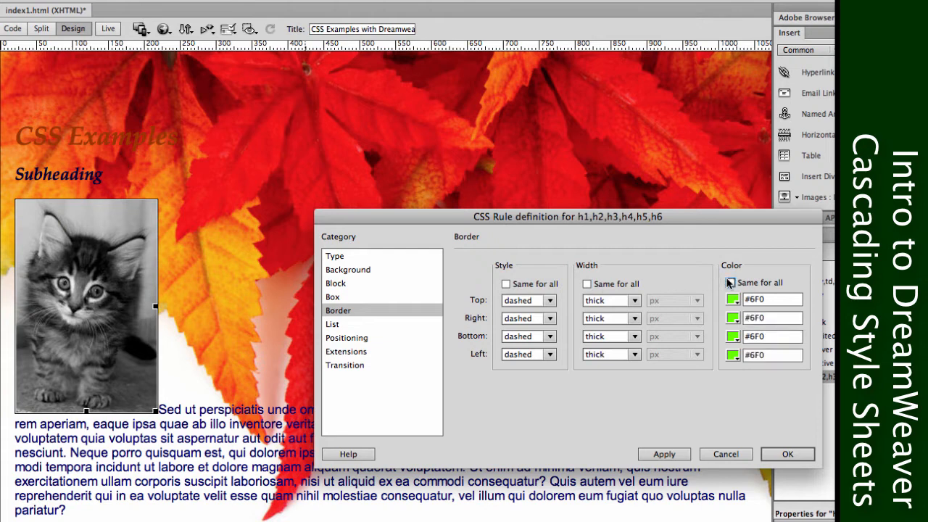
pyautogui.click(549, 319)
pyautogui.click(525, 286)
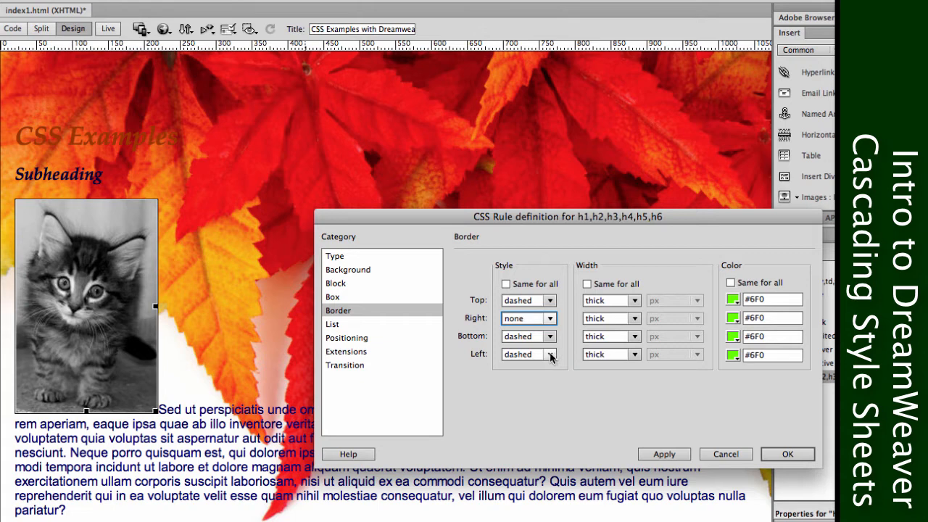
pyautogui.click(551, 356)
pyautogui.click(534, 322)
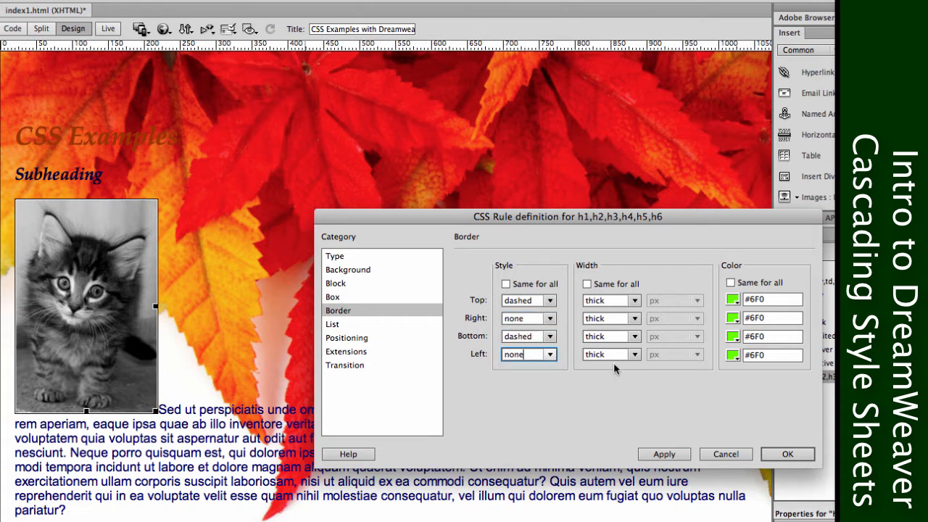
pyautogui.click(630, 354)
pyautogui.click(594, 353)
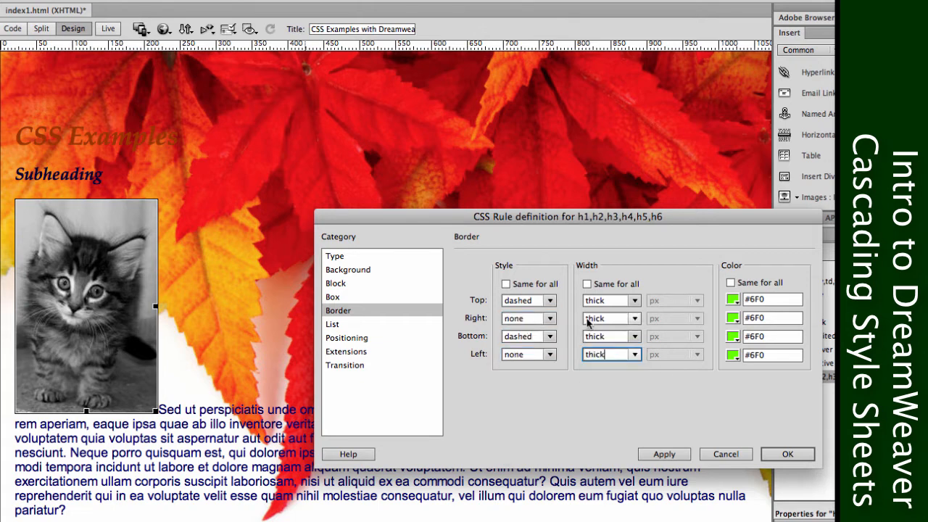
# Set the heading rule's bottom border colour to #F60 and its top border colour to #00F.
pyautogui.click(732, 336)
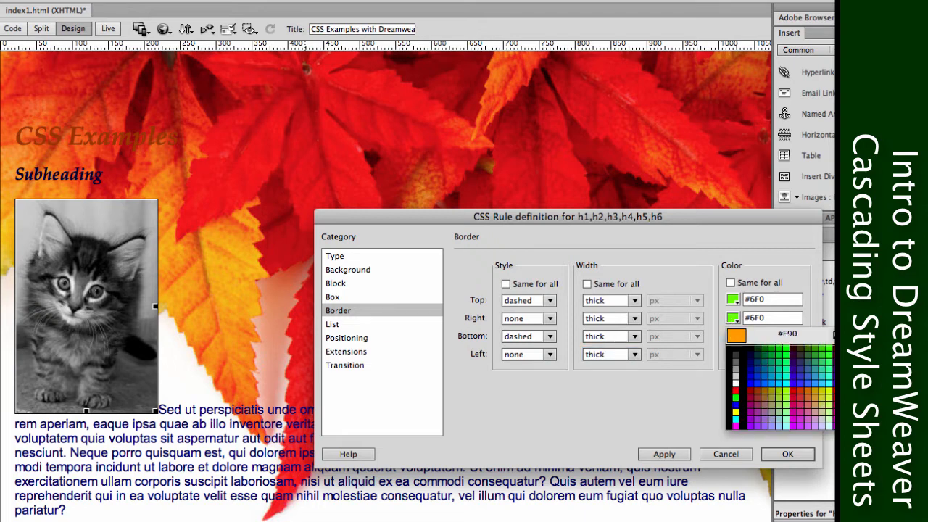
pyautogui.click(851, 390)
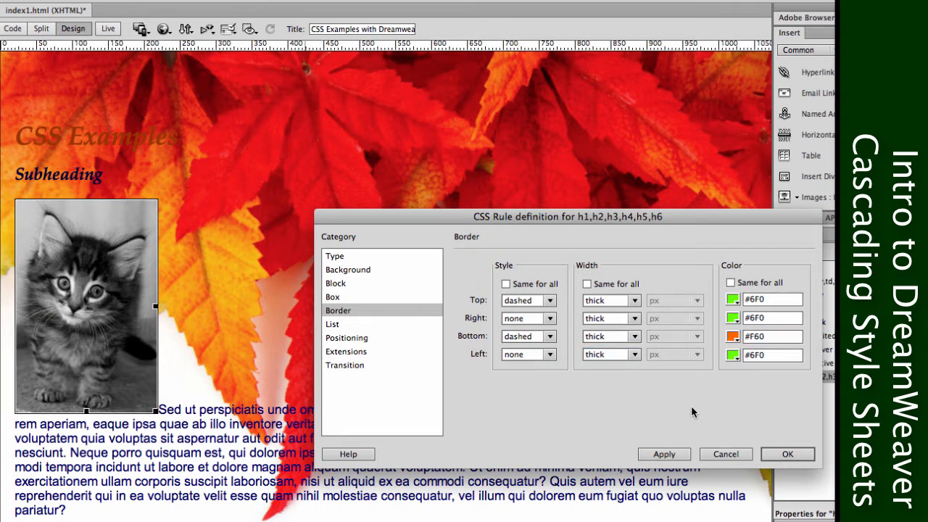
pyautogui.click(732, 298)
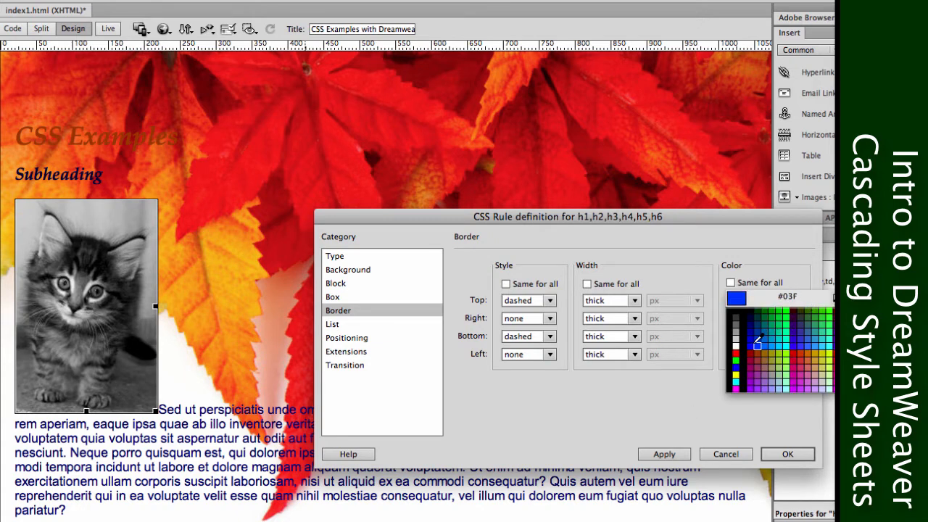
pyautogui.click(755, 344)
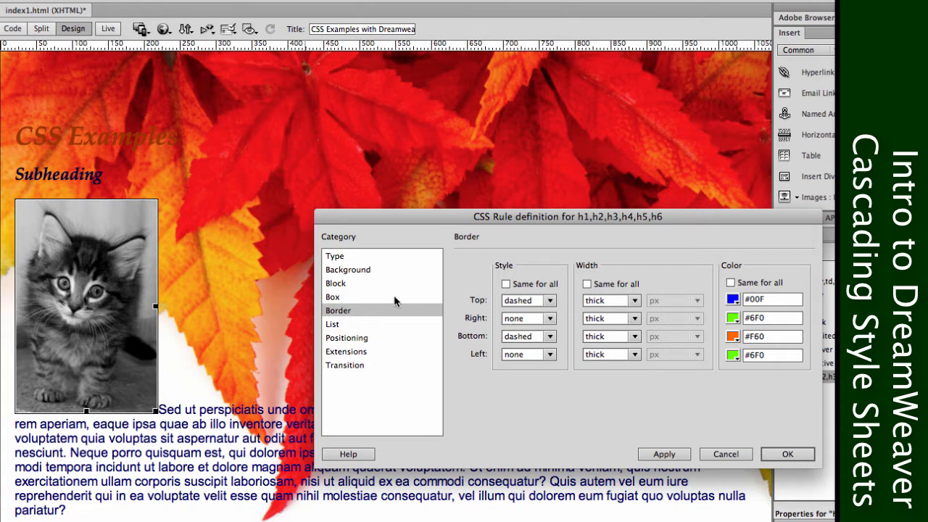
# Set the heading rule's top and bottom border styles to none, and apply and accept the rule changes.
pyautogui.click(368, 259)
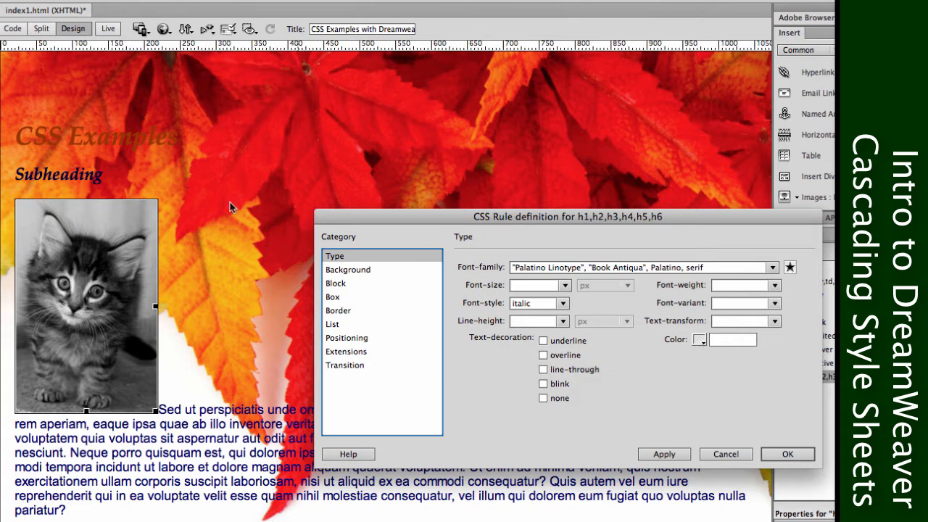
pyautogui.click(347, 301)
pyautogui.click(349, 310)
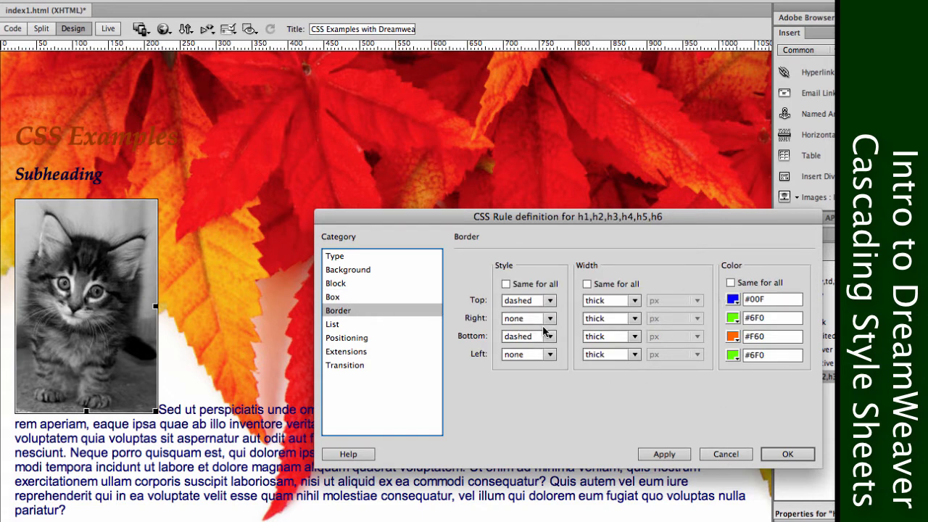
pyautogui.click(538, 300)
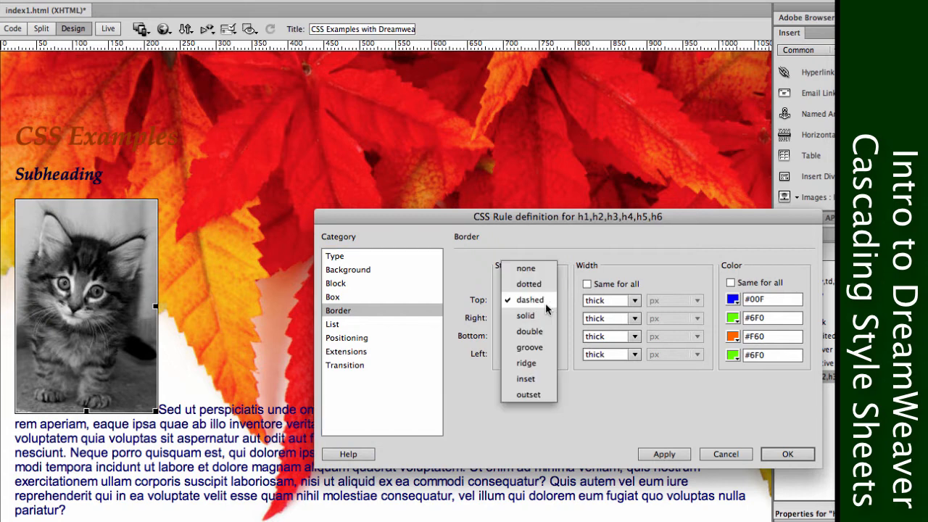
pyautogui.click(528, 268)
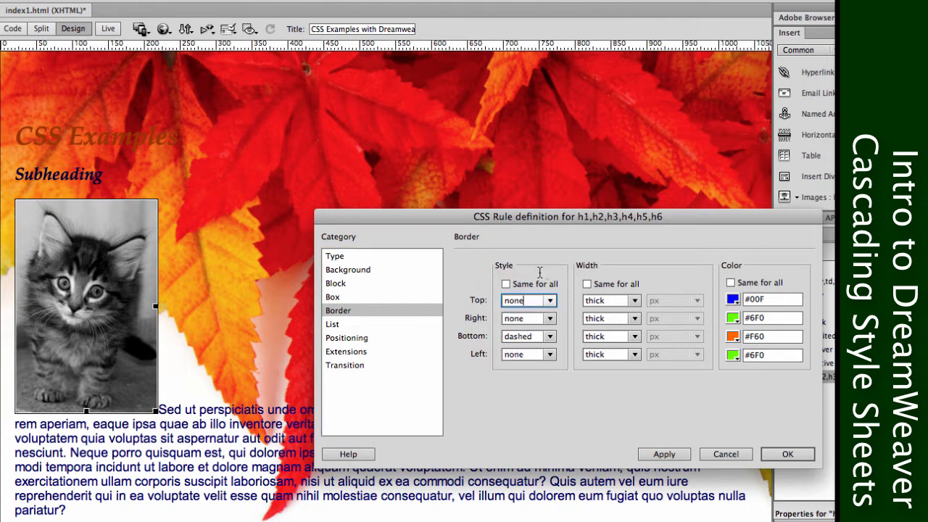
pyautogui.click(551, 337)
pyautogui.click(531, 301)
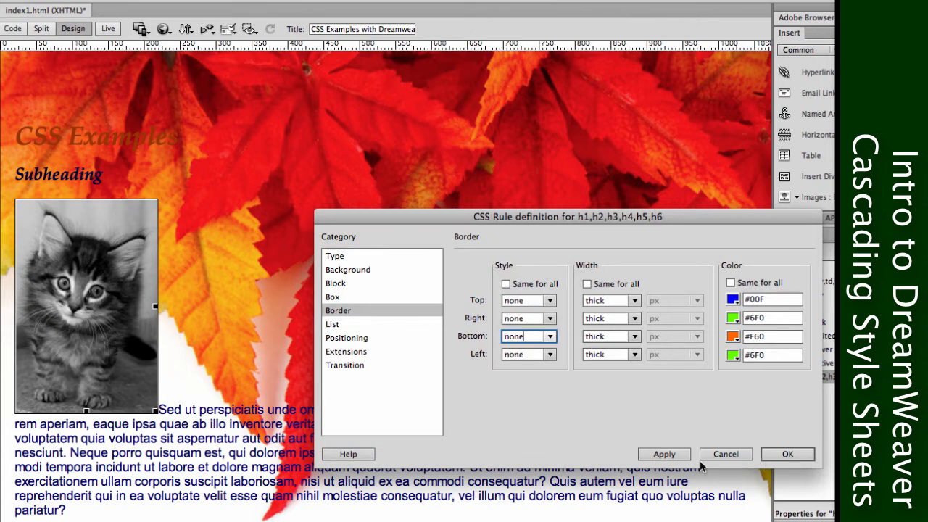
pyautogui.click(674, 460)
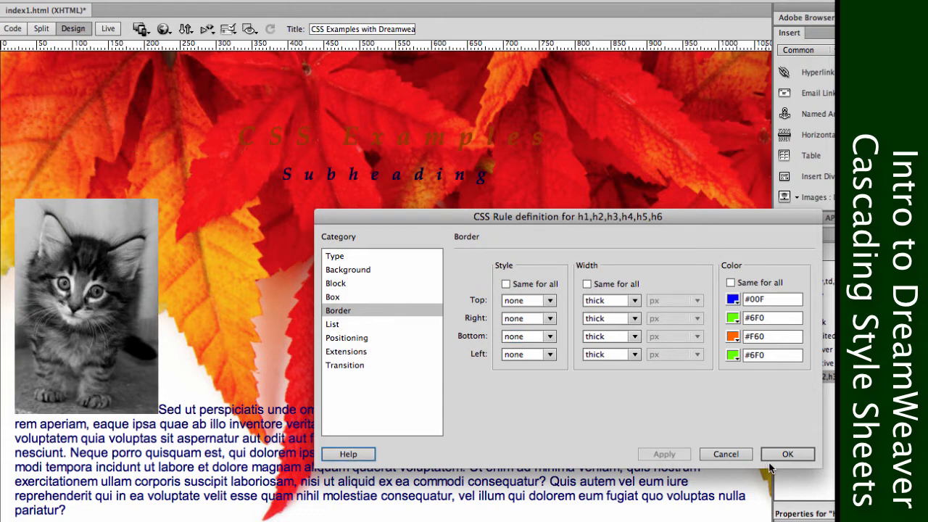
pyautogui.click(778, 453)
# Open the h2 rule for editing and set its background colour to white, #FFF.
pyautogui.click(829, 393)
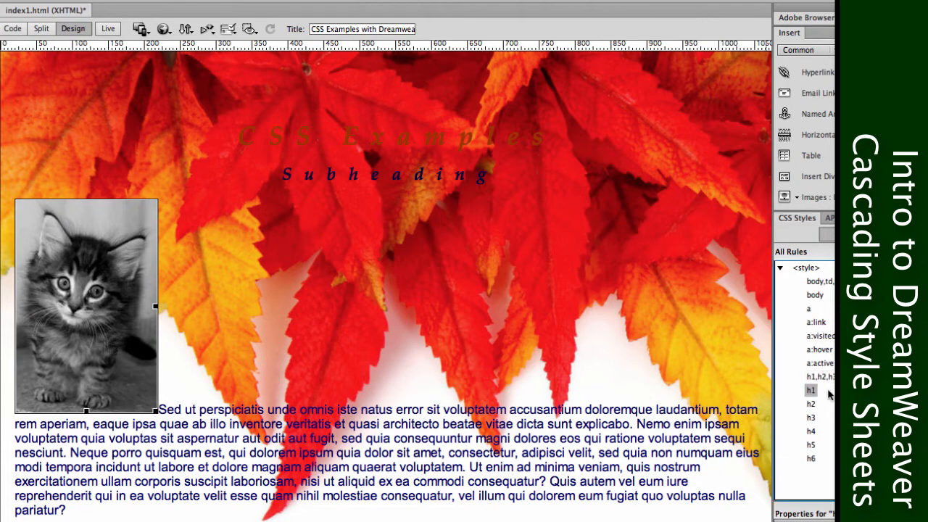
pyautogui.click(812, 406)
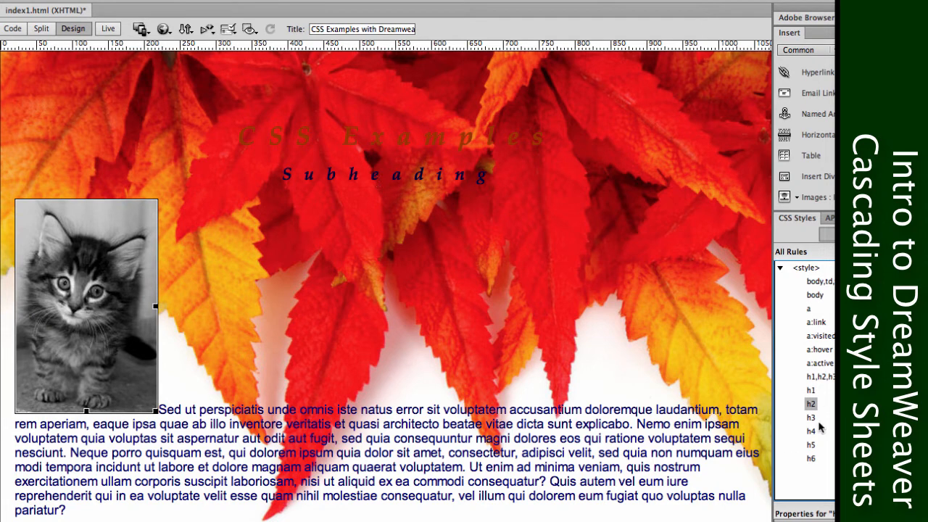
pyautogui.doubleClick(812, 407)
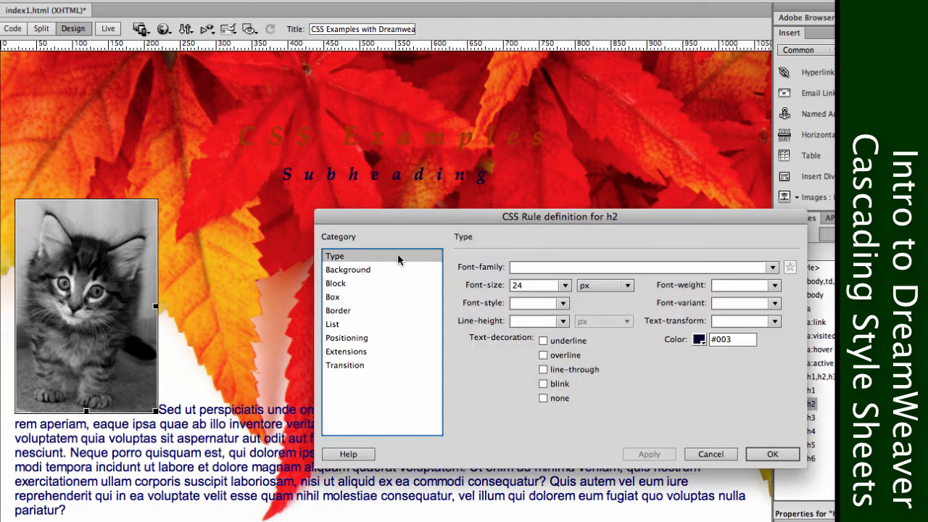
pyautogui.click(361, 283)
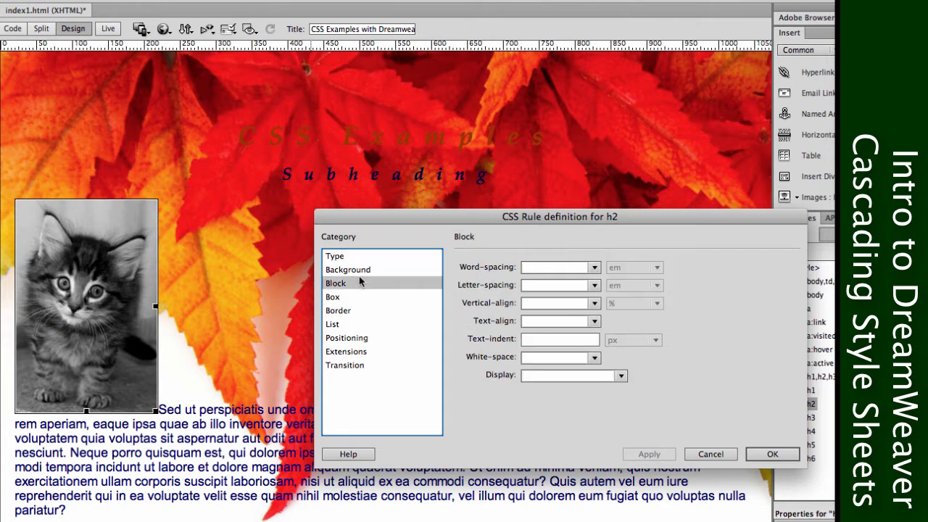
pyautogui.click(360, 271)
pyautogui.click(569, 267)
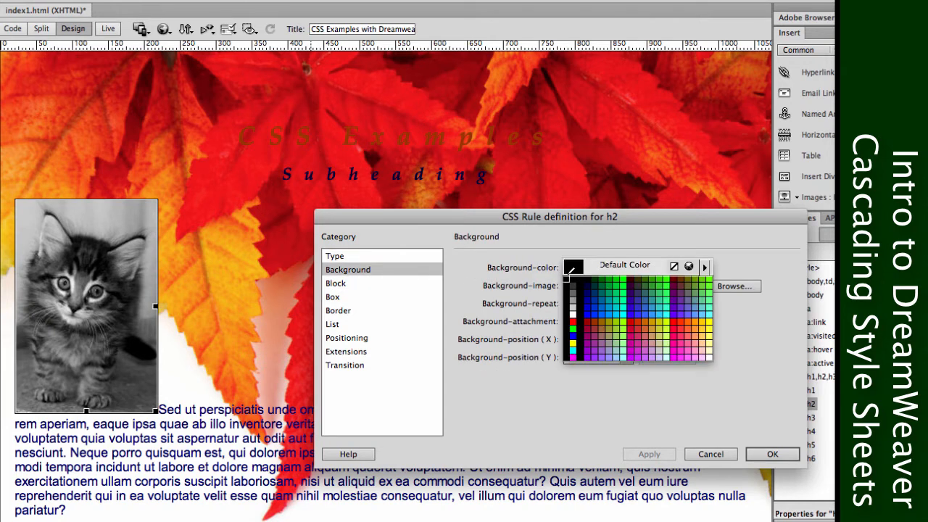
pyautogui.click(573, 312)
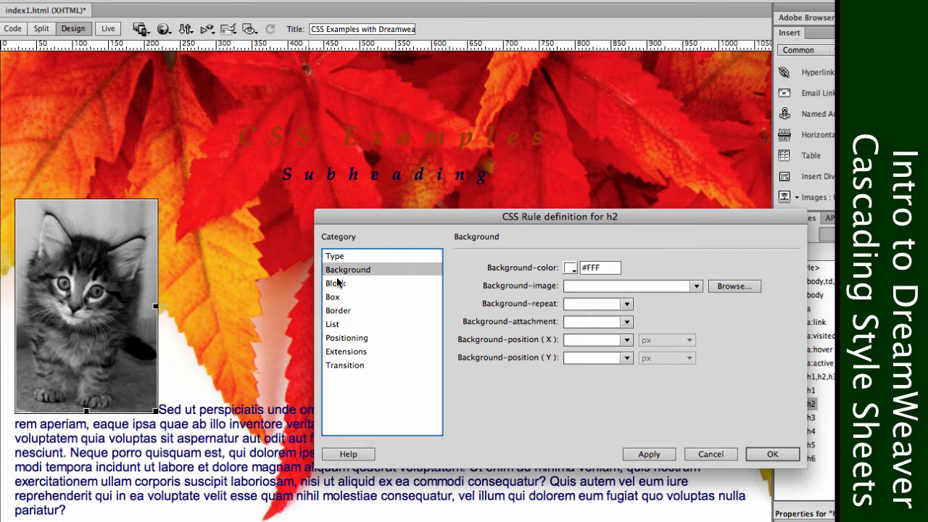
# Unlink the h2 rule's border style per side and set its bottom border style to dotted.
pyautogui.click(336, 285)
pyautogui.click(337, 296)
pyautogui.click(346, 312)
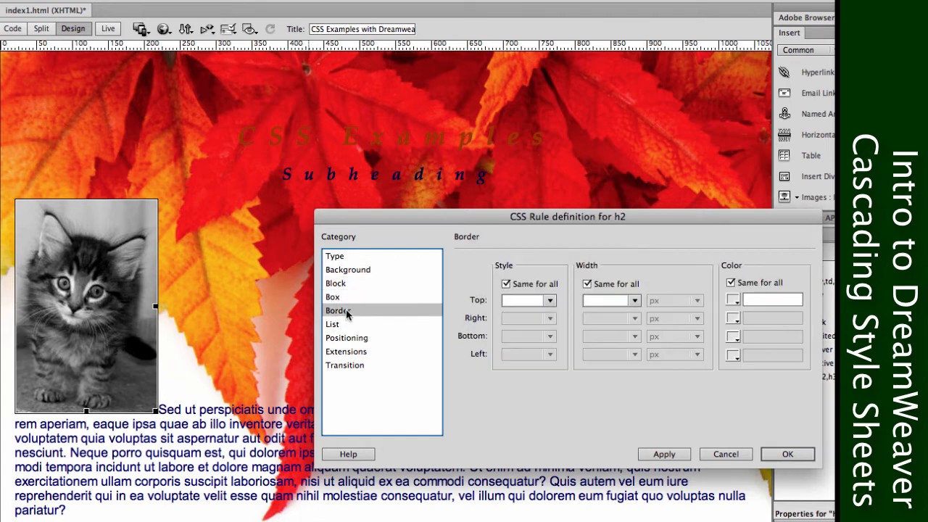
pyautogui.click(337, 327)
pyautogui.click(340, 338)
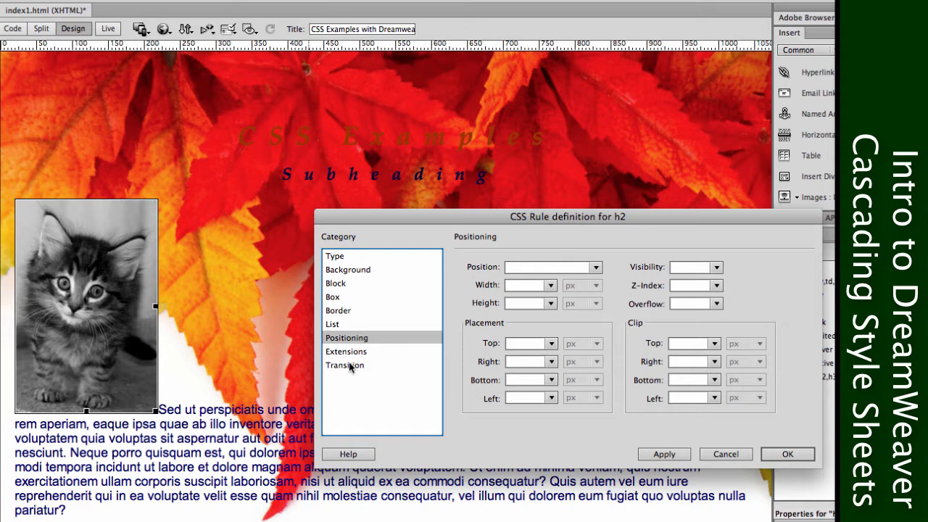
pyautogui.click(336, 326)
pyautogui.click(339, 313)
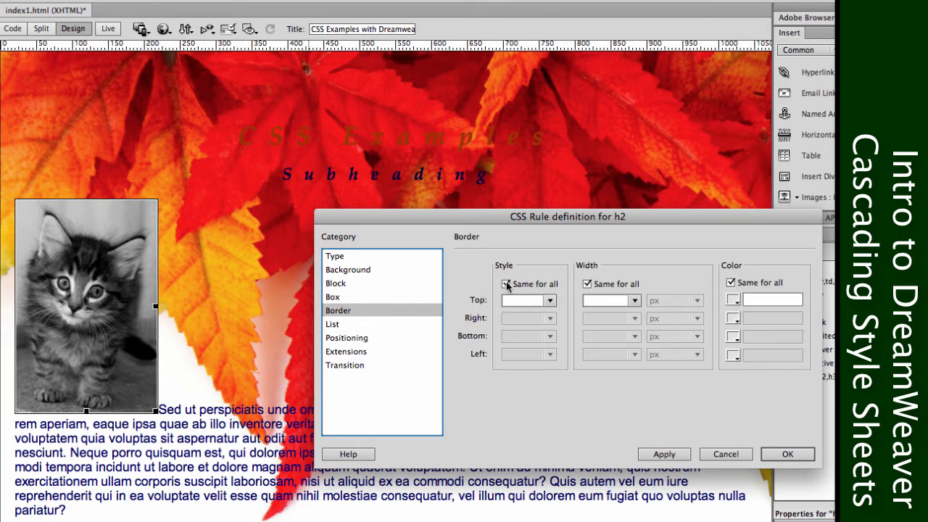
pyautogui.click(506, 284)
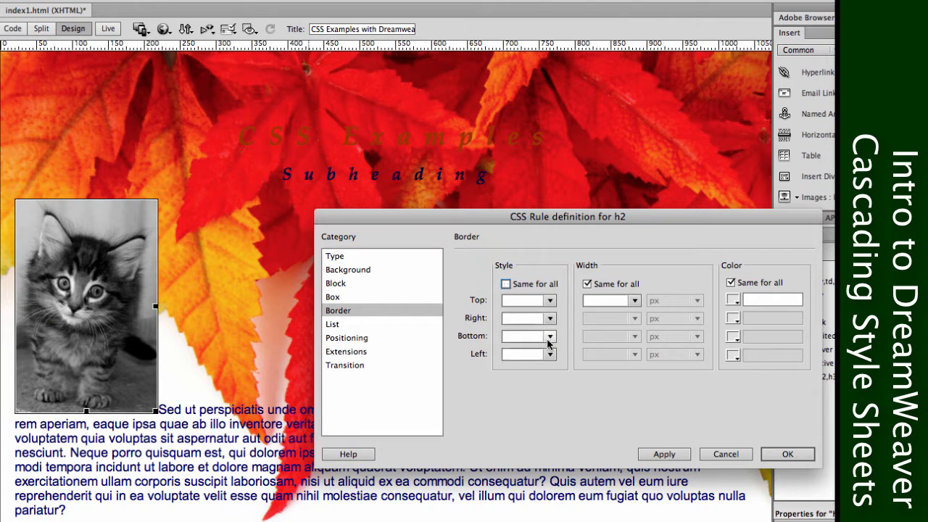
pyautogui.click(547, 337)
pyautogui.click(539, 367)
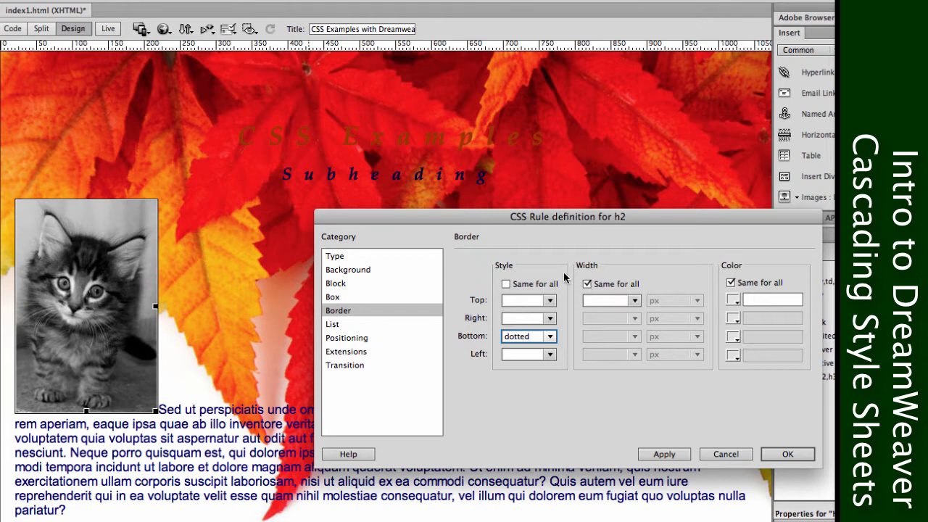
# Unlink the h2 rule's border width per side and set its bottom border width to thick.
pyautogui.click(587, 284)
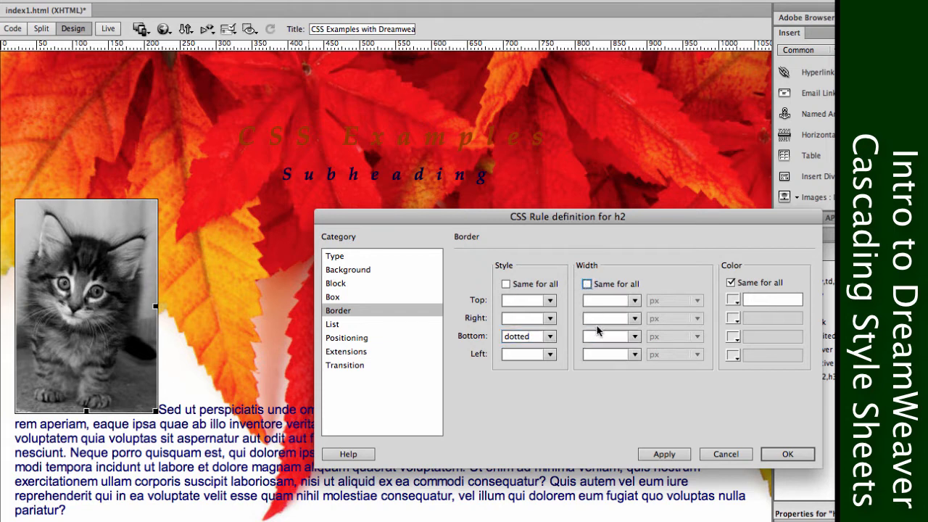
pyautogui.click(601, 336)
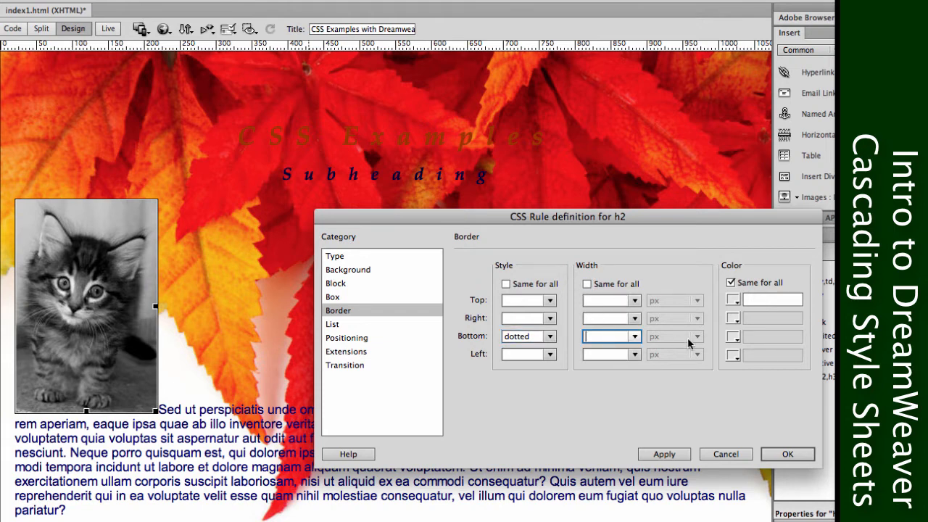
pyautogui.click(634, 336)
pyautogui.click(607, 382)
# Unlink the h2 rule's border colours, set the bottom border colour to #003, and apply and accept the rule changes.
pyautogui.click(729, 282)
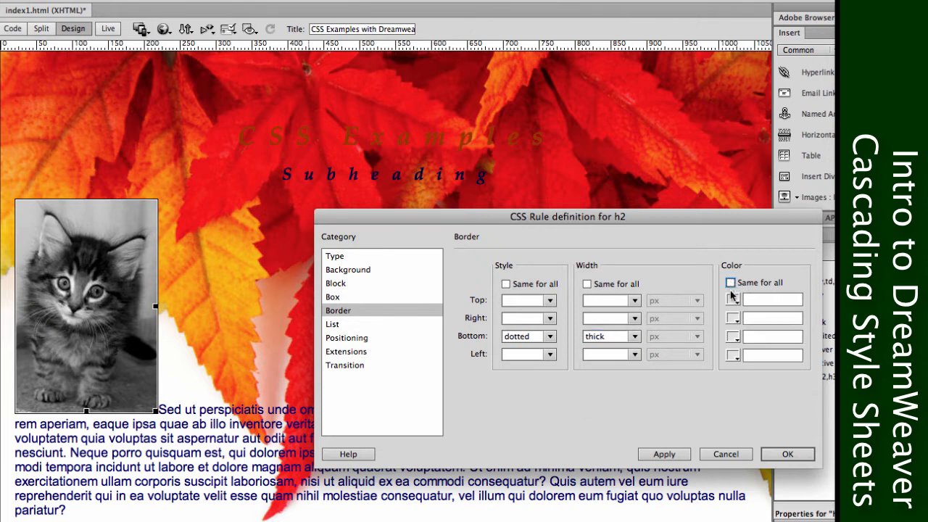
pyautogui.click(731, 336)
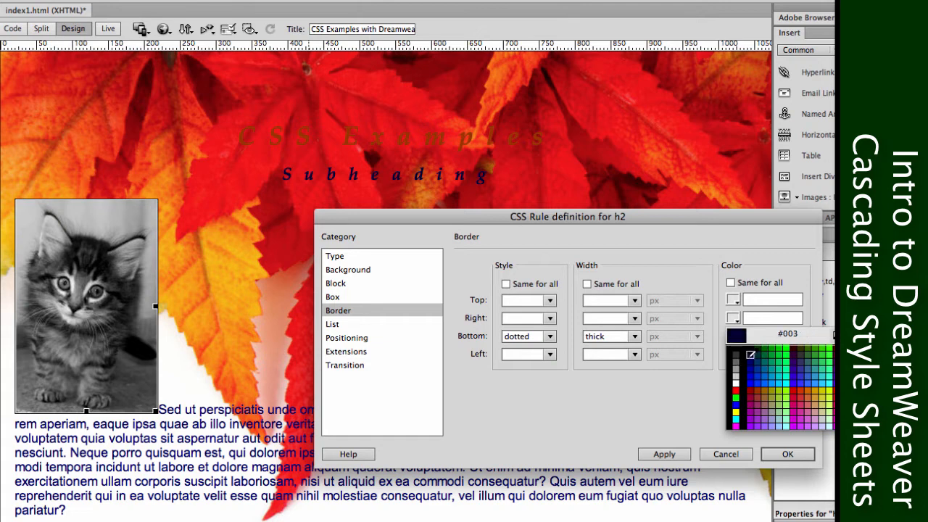
pyautogui.click(750, 354)
pyautogui.click(659, 454)
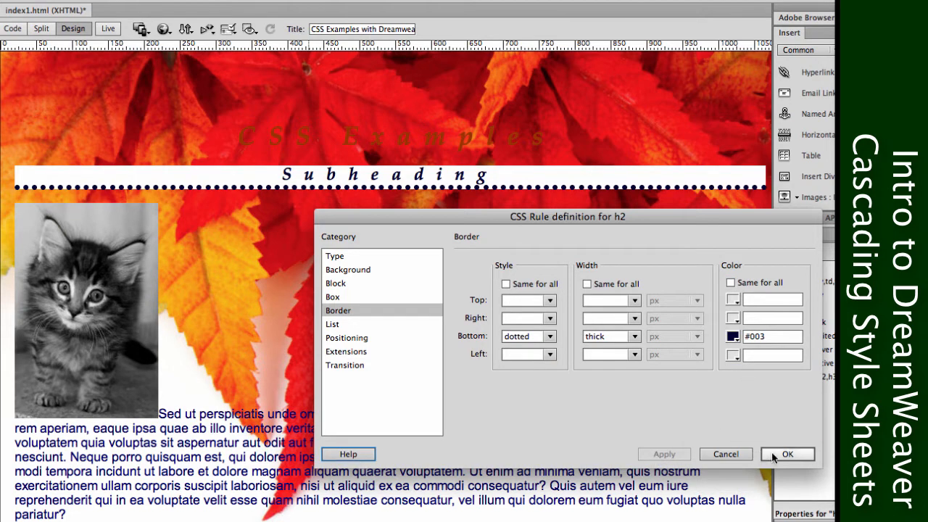
pyautogui.click(772, 455)
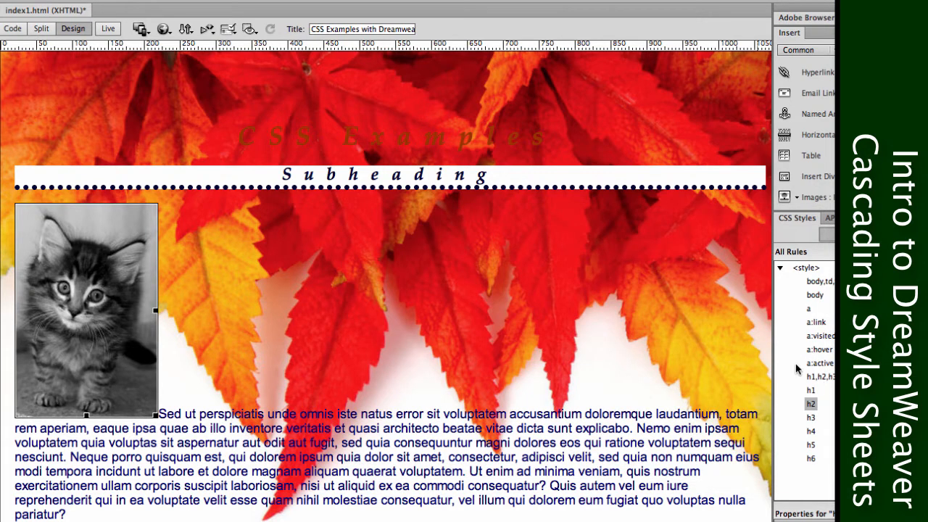
# Open the h1 rule for editing and set its background colour to white, #FFF.
pyautogui.doubleClick(811, 390)
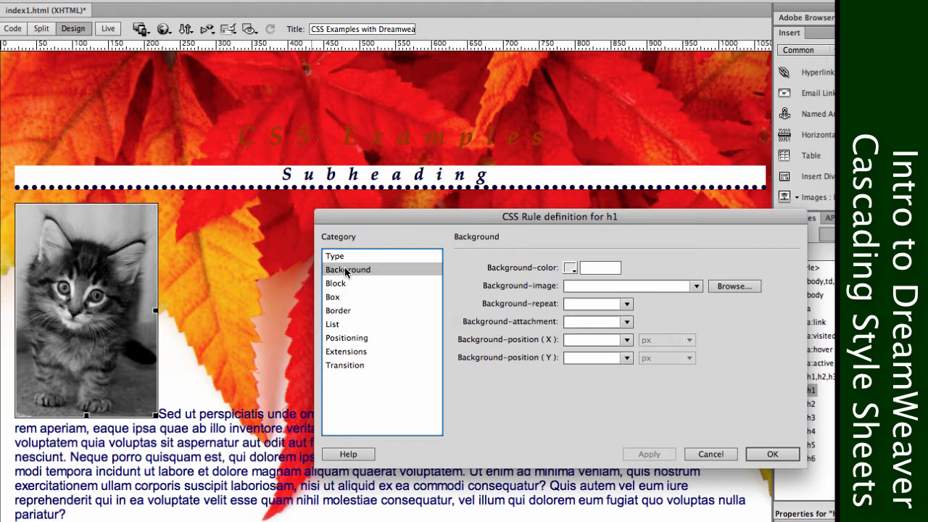
pyautogui.click(571, 268)
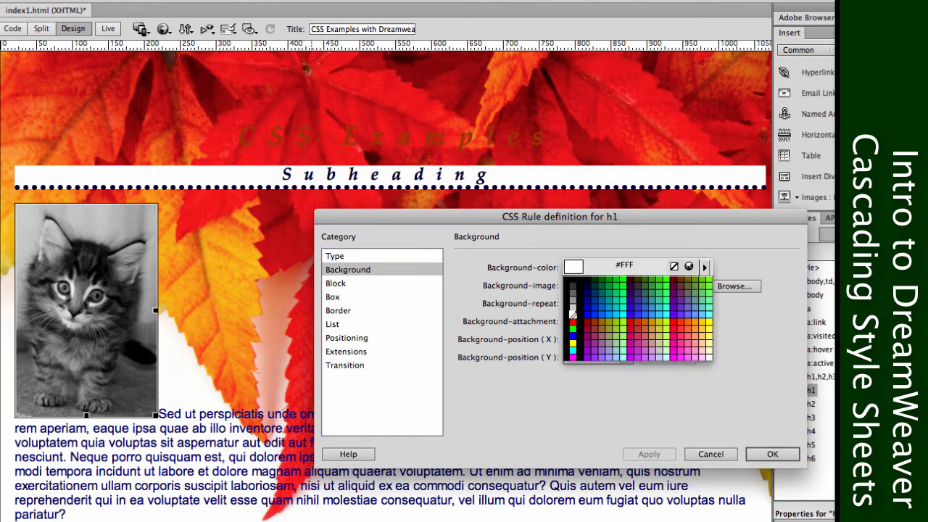
pyautogui.click(572, 313)
# Give the h1 rule a dashed, thick border in #00F, the same on all sides.
pyautogui.click(354, 310)
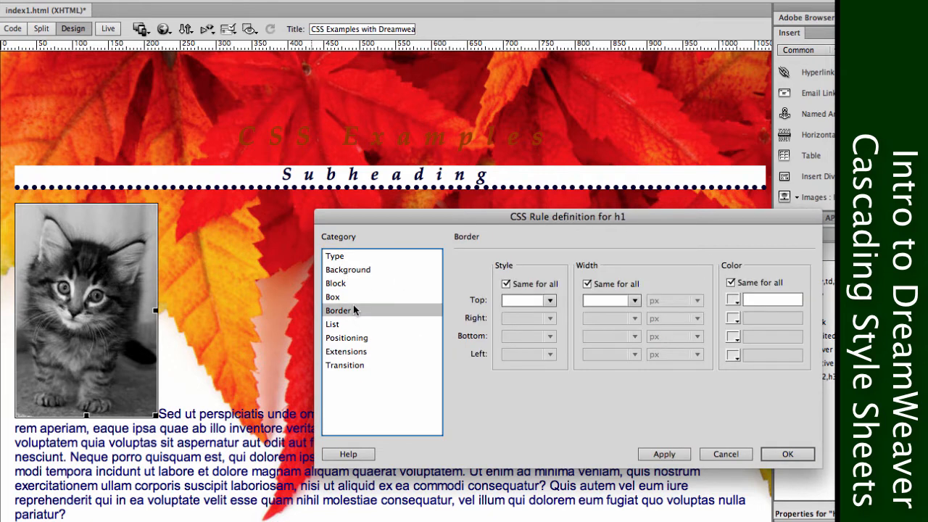
pyautogui.click(510, 287)
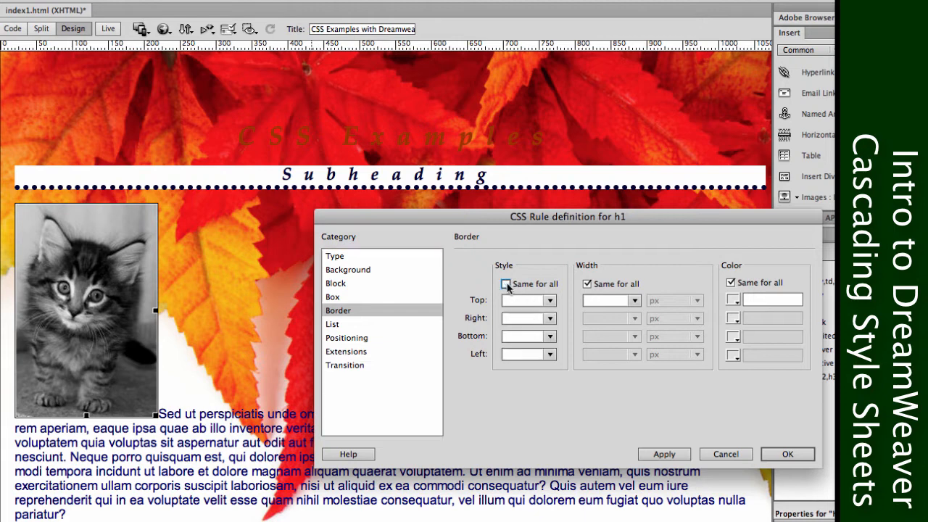
pyautogui.click(506, 287)
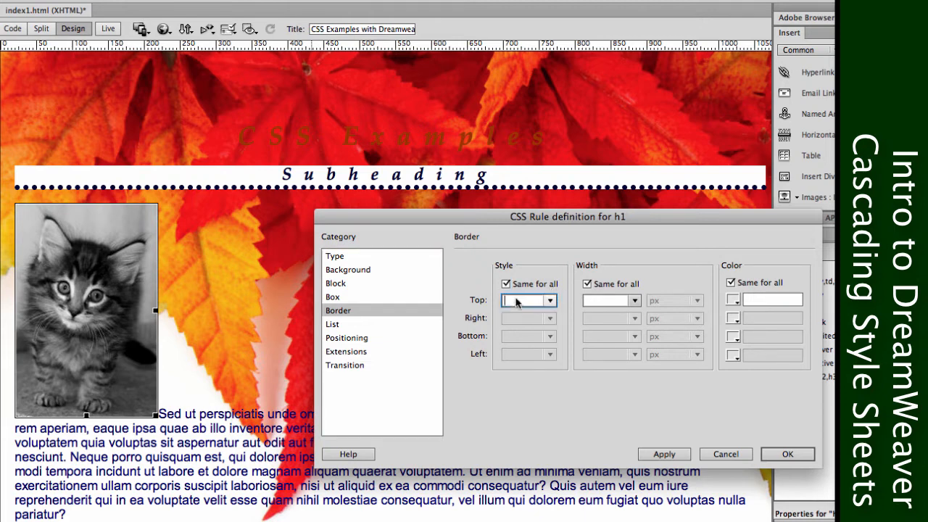
pyautogui.click(548, 307)
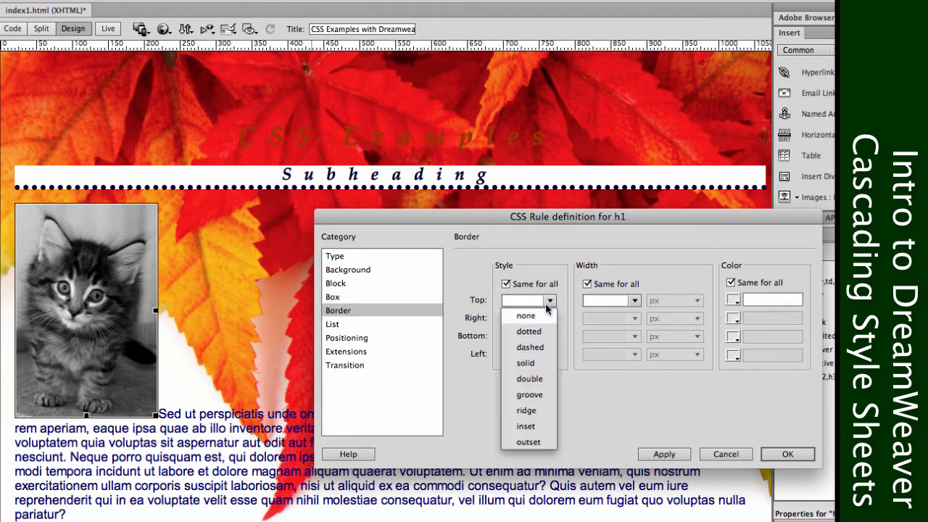
pyautogui.click(532, 347)
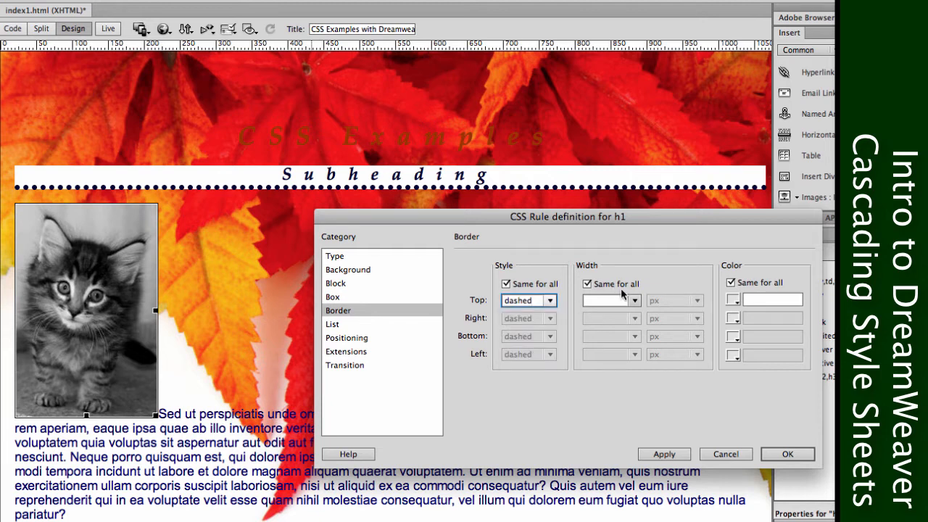
pyautogui.click(634, 300)
pyautogui.click(607, 347)
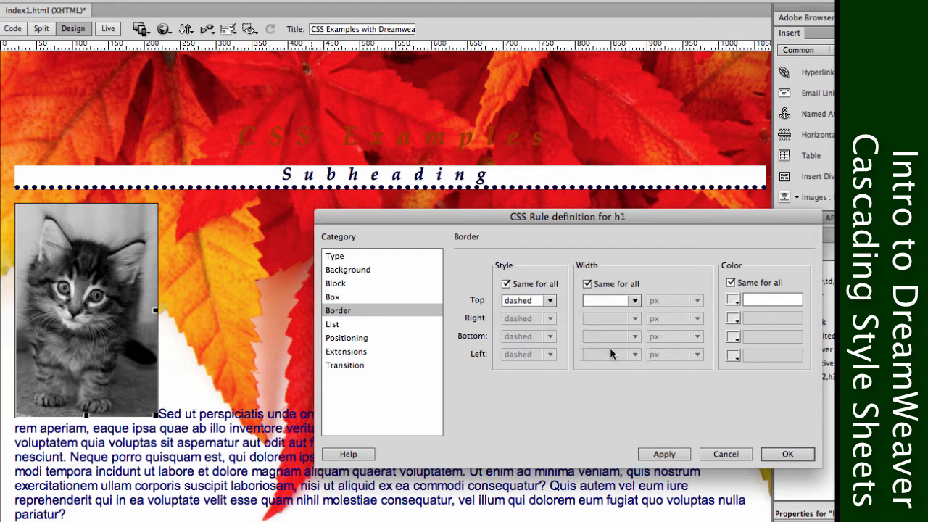
pyautogui.click(732, 300)
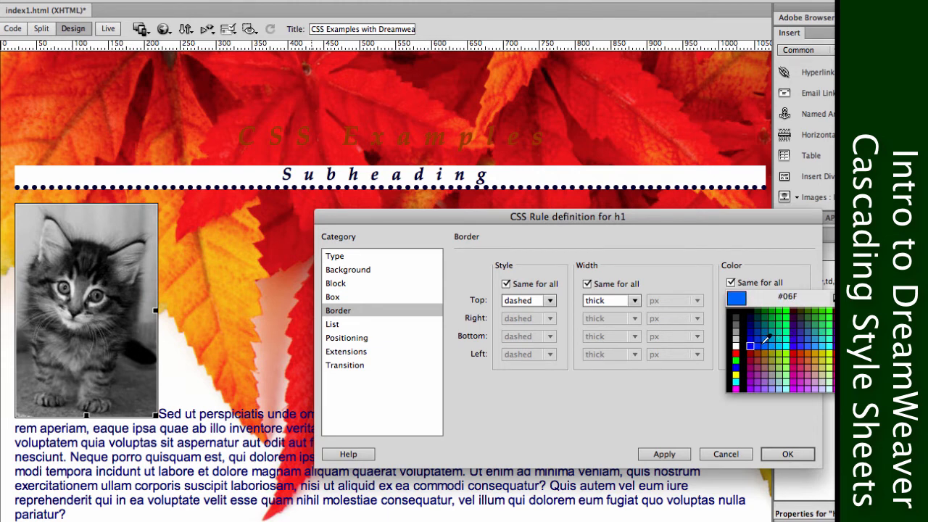
pyautogui.click(748, 341)
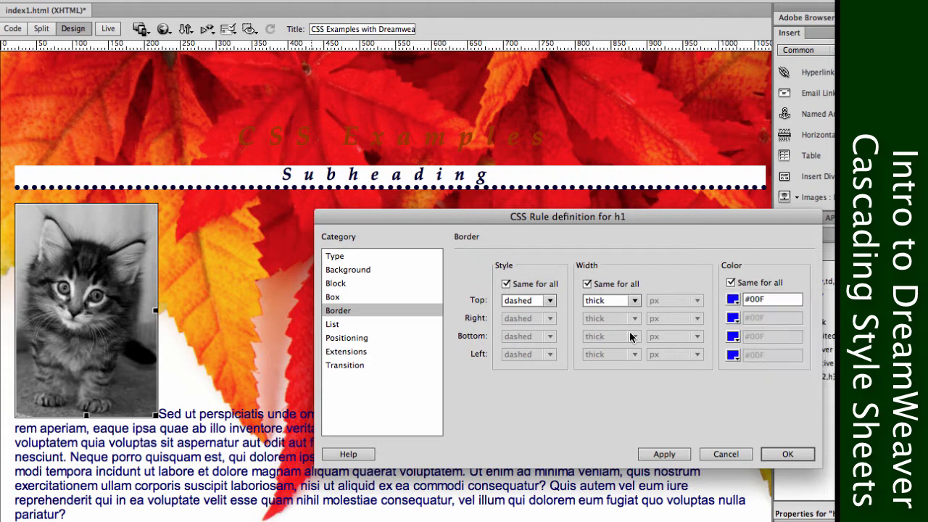
# Unlink the h1 rule's border style, width and colour per side, and set the right and left styles to none.
pyautogui.click(505, 285)
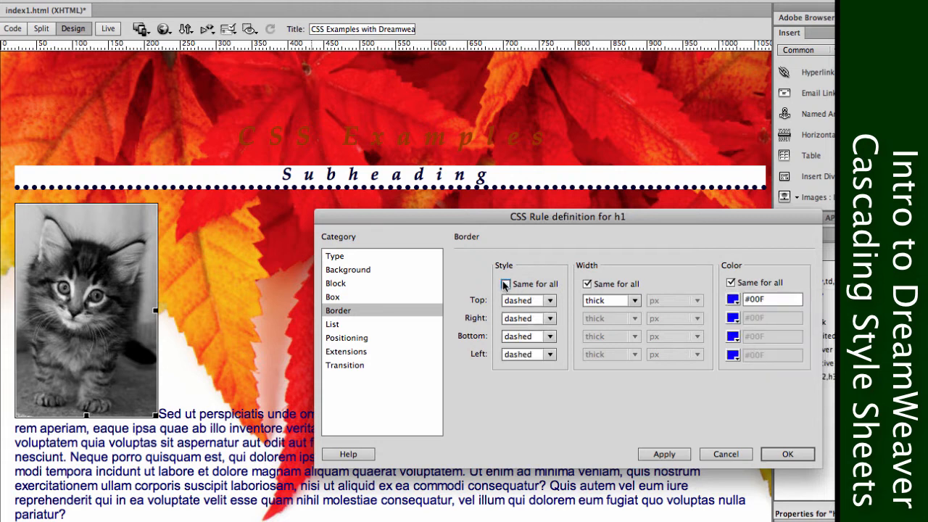
pyautogui.click(586, 283)
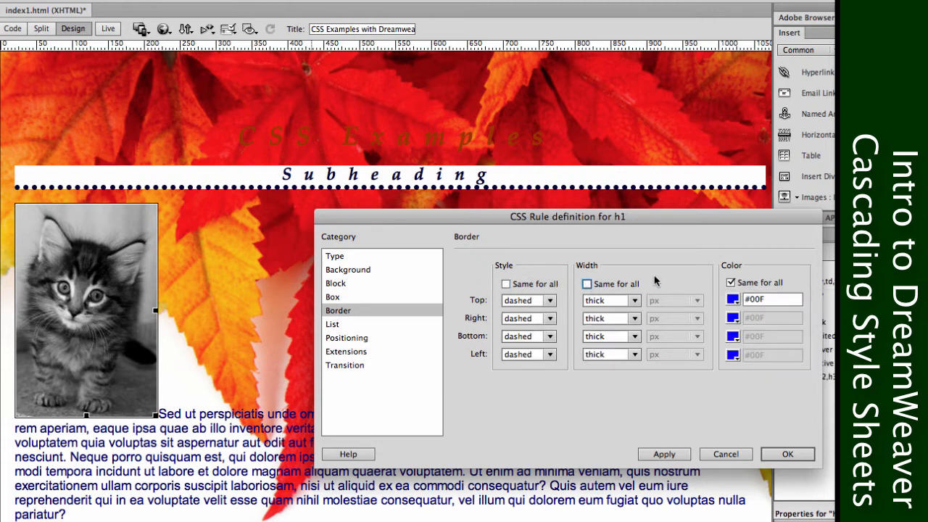
pyautogui.click(731, 283)
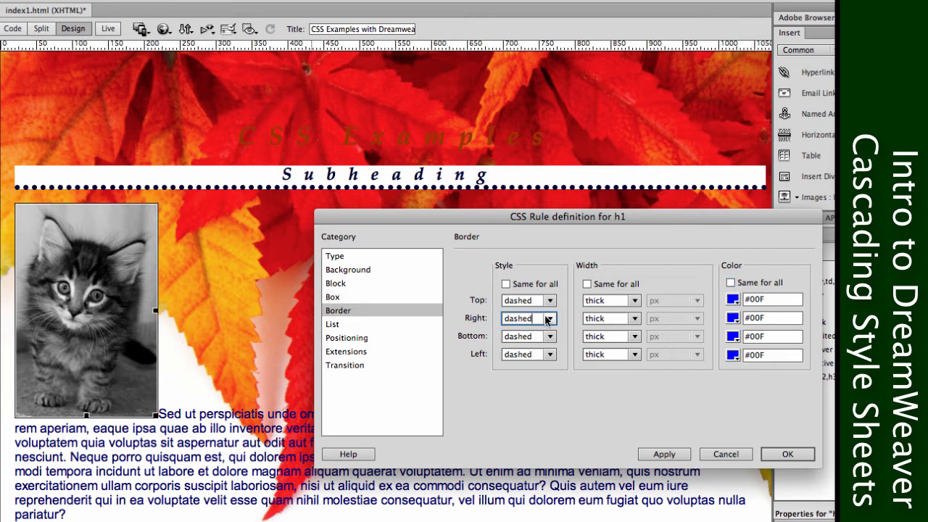
pyautogui.click(536, 319)
pyautogui.click(522, 286)
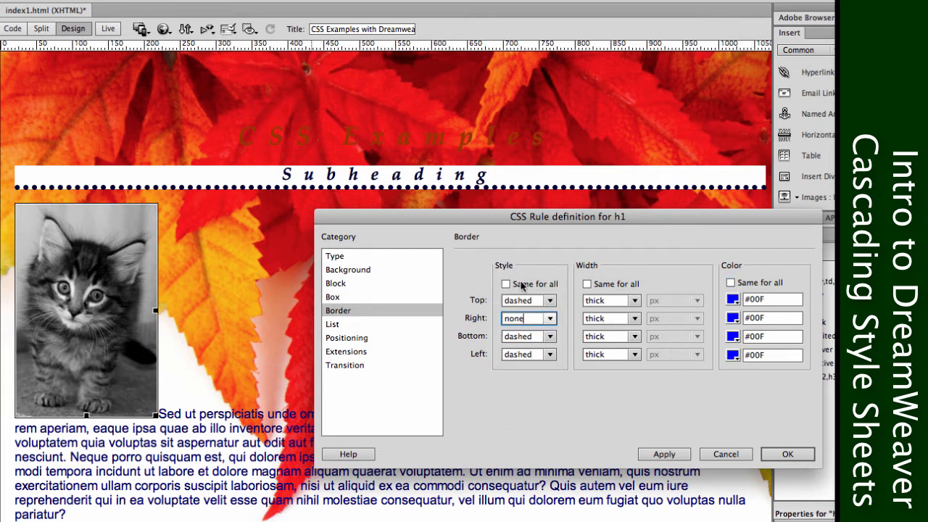
pyautogui.click(545, 353)
pyautogui.click(538, 322)
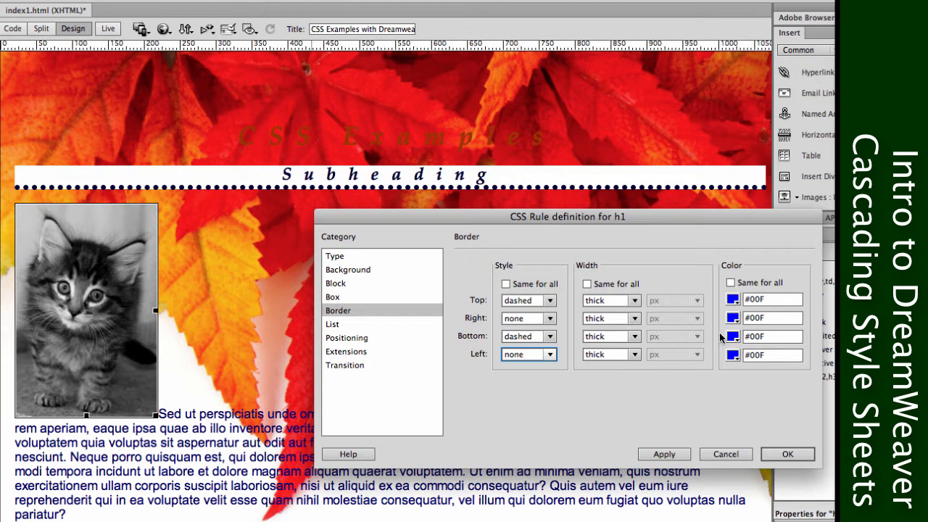
# Set the h1 rule's bottom border colour to #3F0, and apply and accept the rule changes.
pyautogui.click(732, 336)
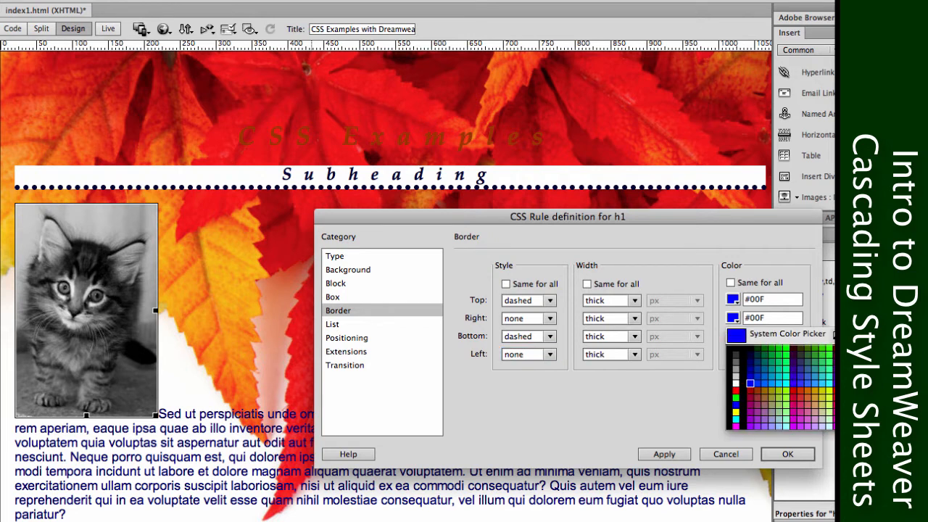
pyautogui.click(829, 354)
pyautogui.click(674, 452)
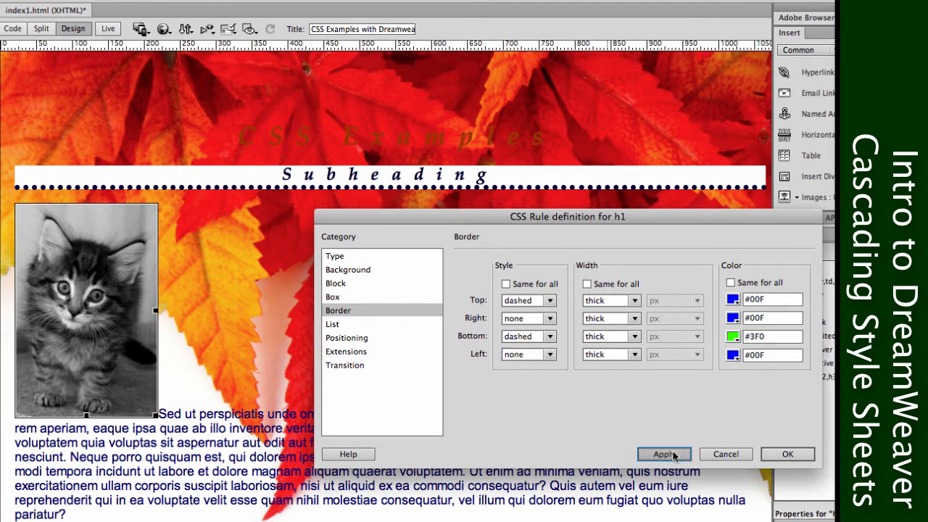
pyautogui.click(788, 454)
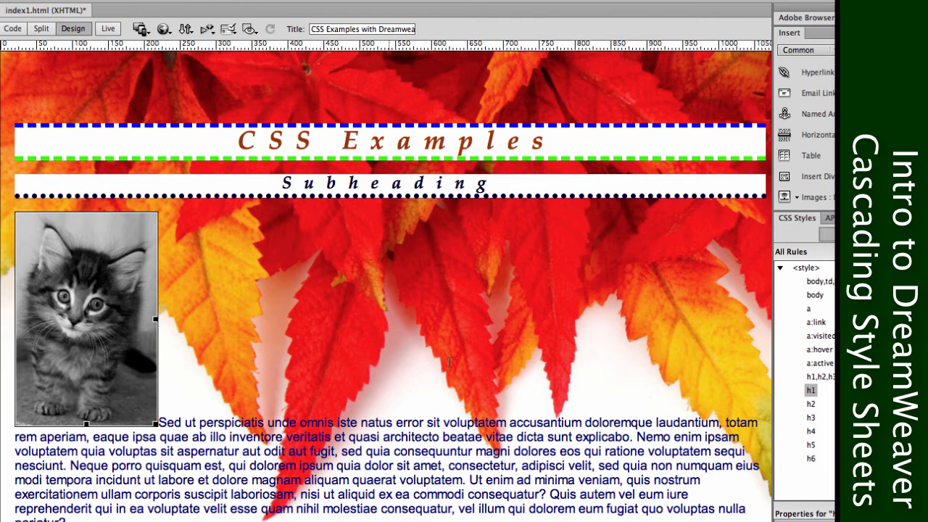
pyautogui.rightClick(80, 327)
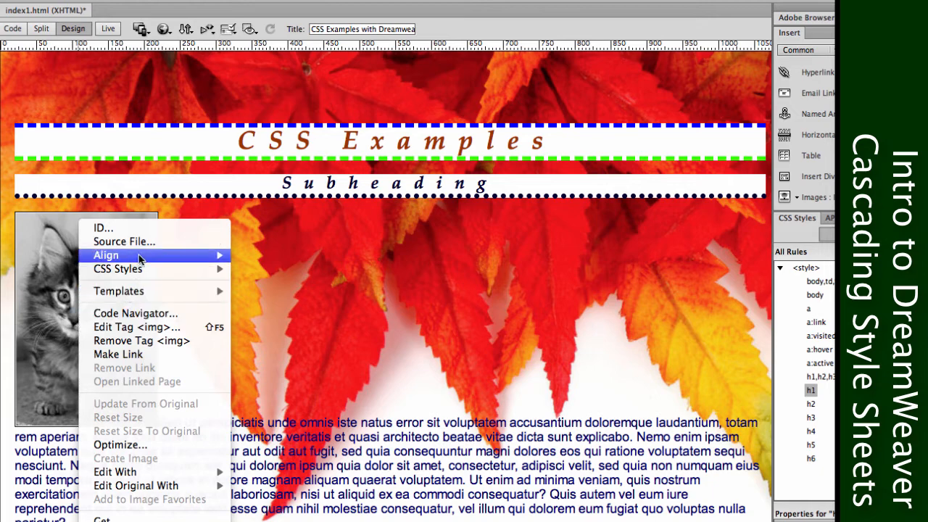
pyautogui.moveTo(142, 255)
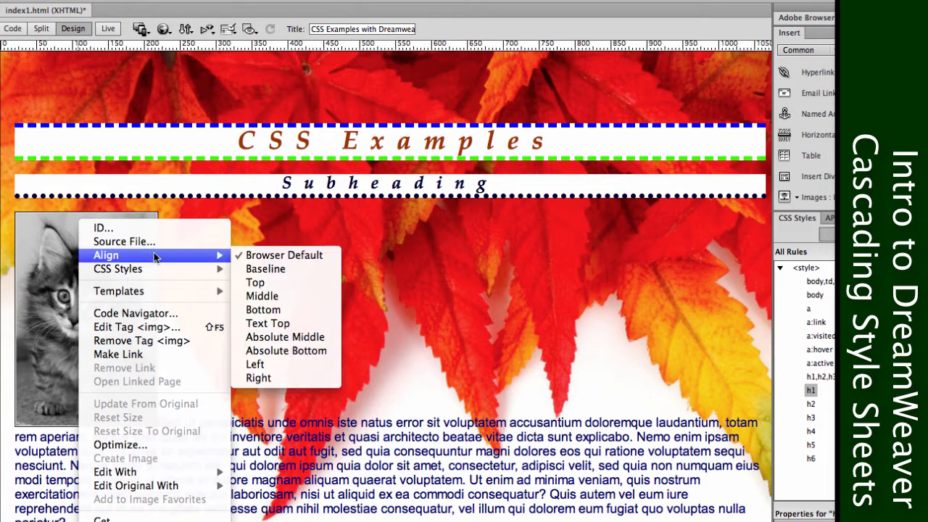
pyautogui.click(482, 300)
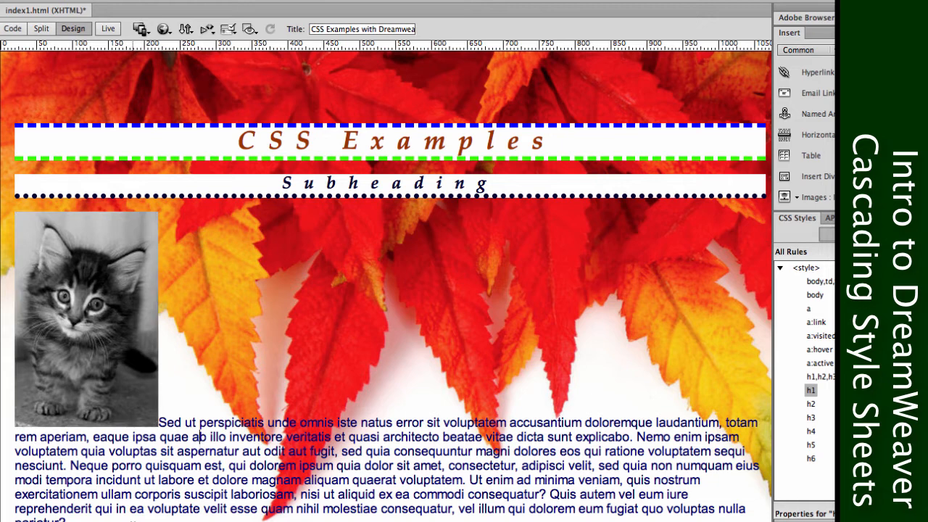
# Create a new CSS class rule named images from the kitten picture, defined in this document only.
pyautogui.click(113, 339)
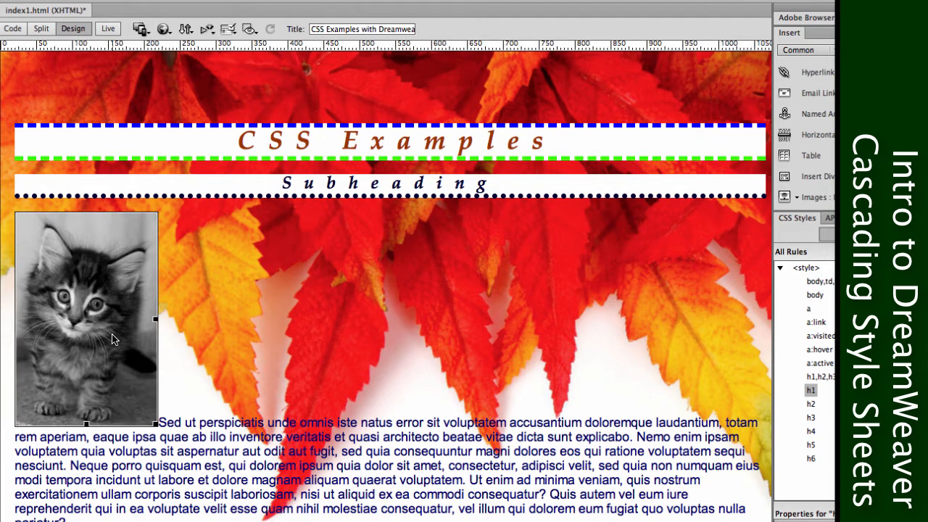
pyautogui.rightClick(113, 339)
pyautogui.moveTo(187, 268)
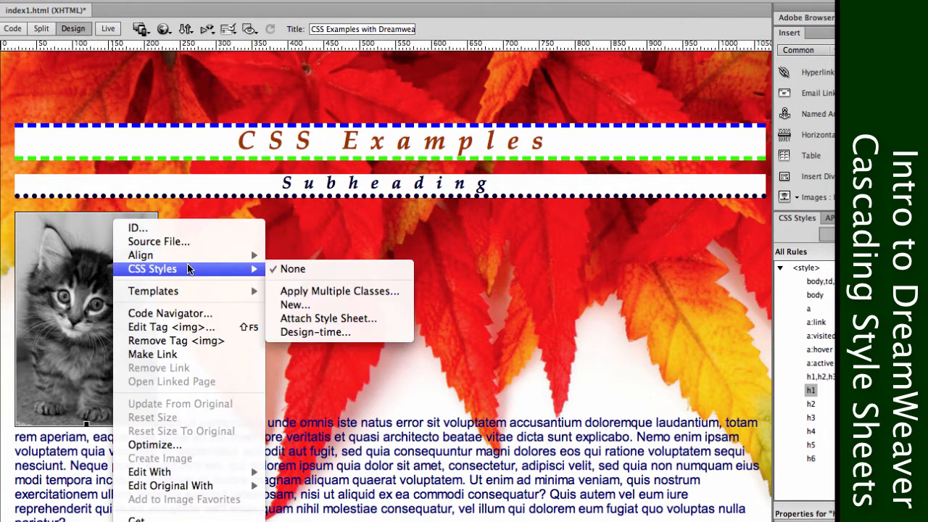
pyautogui.click(308, 305)
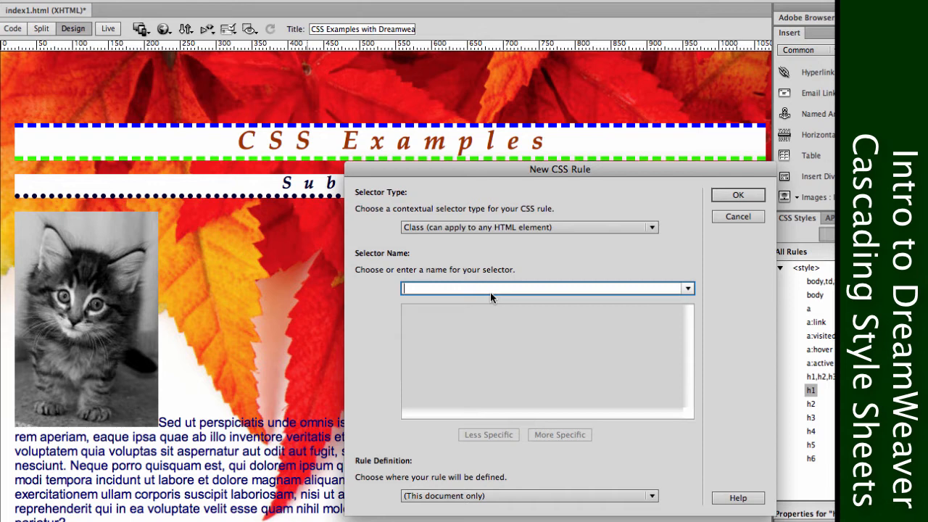
pyautogui.write('images')
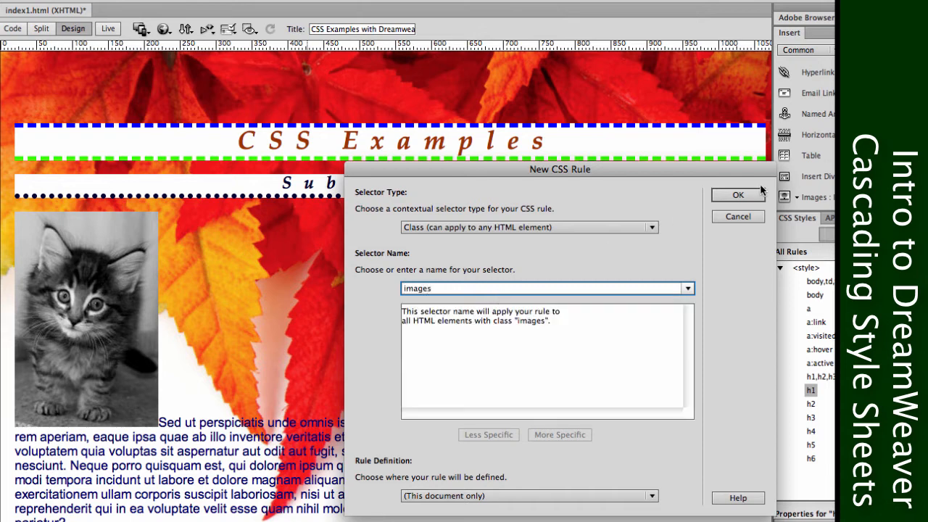
pyautogui.click(737, 195)
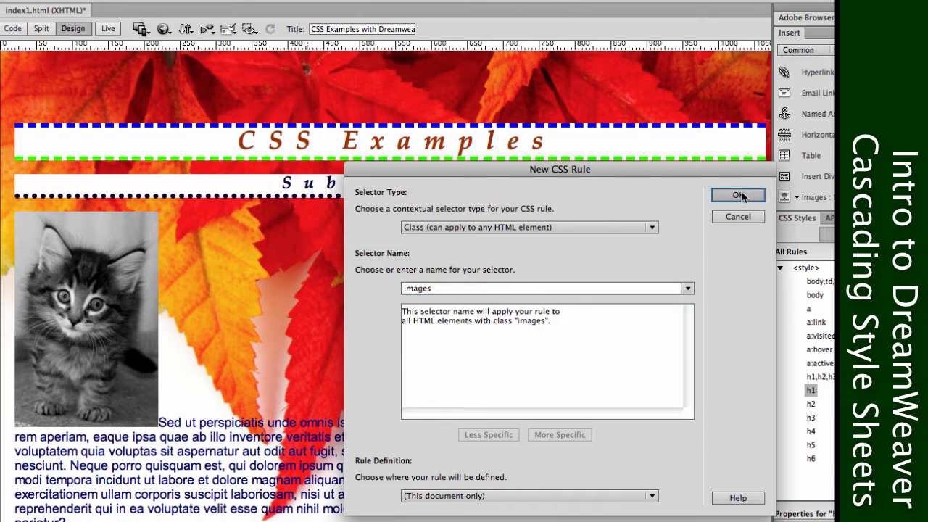
# Set the box width and height of the .images rule to auto.
pyautogui.moveTo(400, 210); pyautogui.dragTo(366, 163)
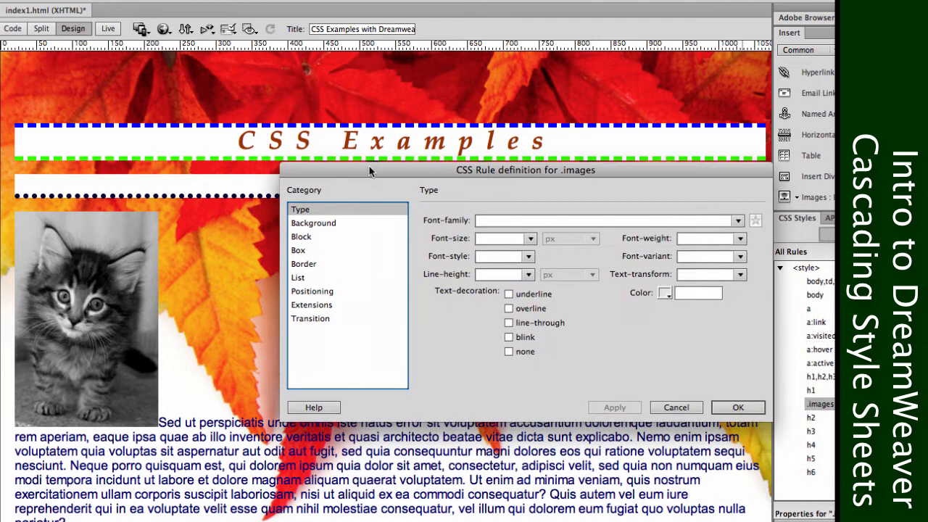
pyautogui.click(310, 234)
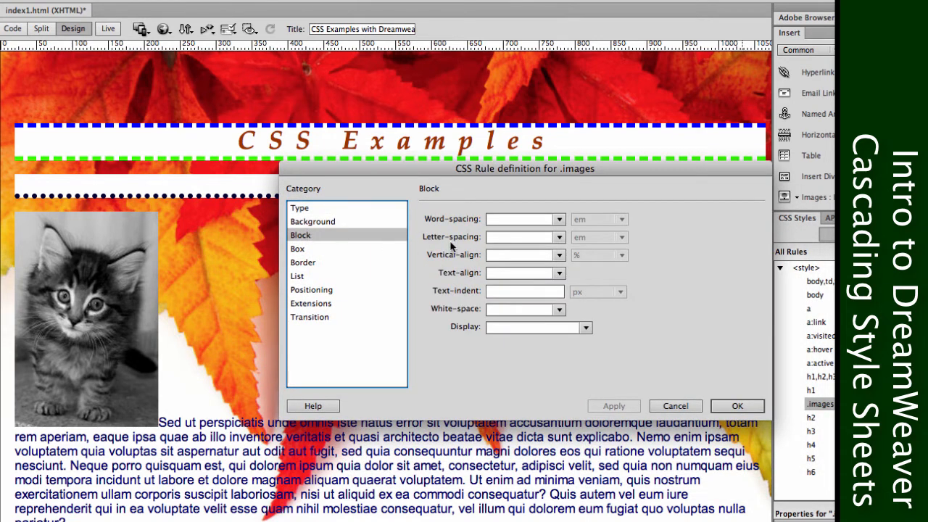
pyautogui.click(310, 261)
pyautogui.click(311, 248)
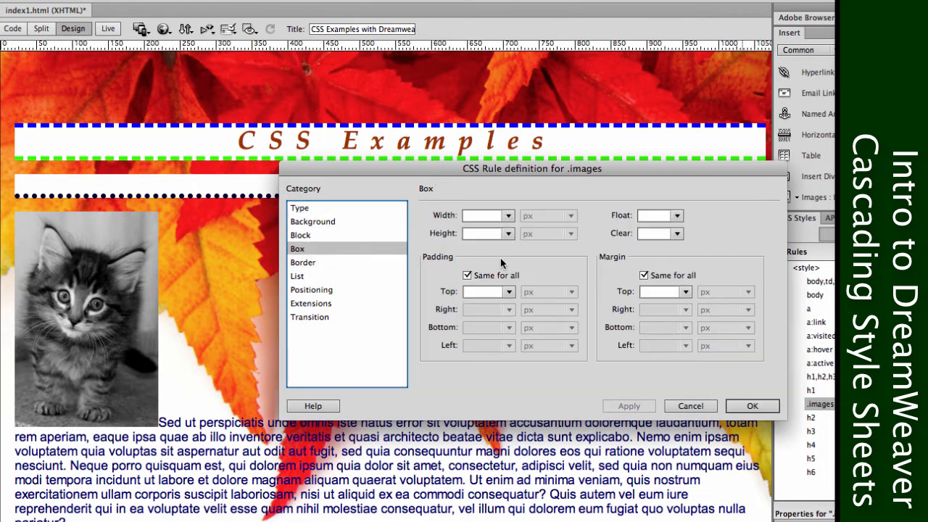
pyautogui.click(507, 216)
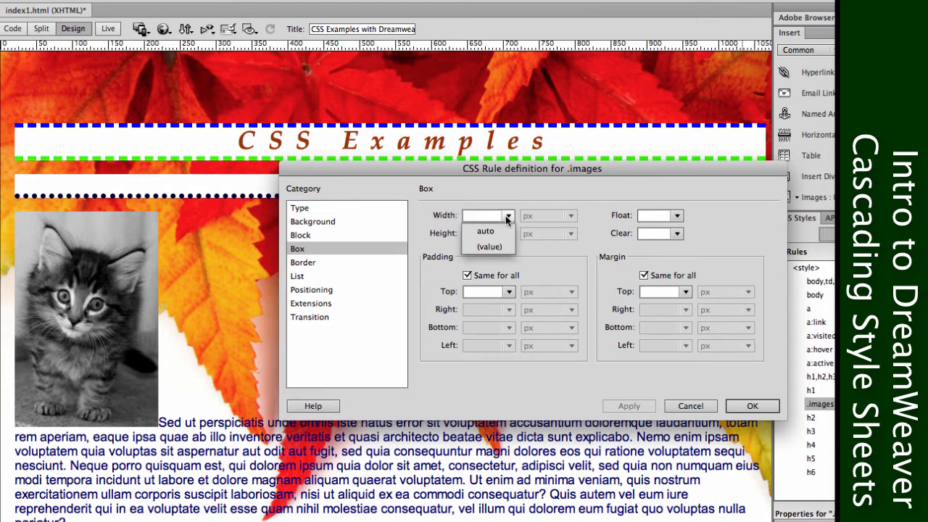
pyautogui.click(485, 230)
pyautogui.click(508, 234)
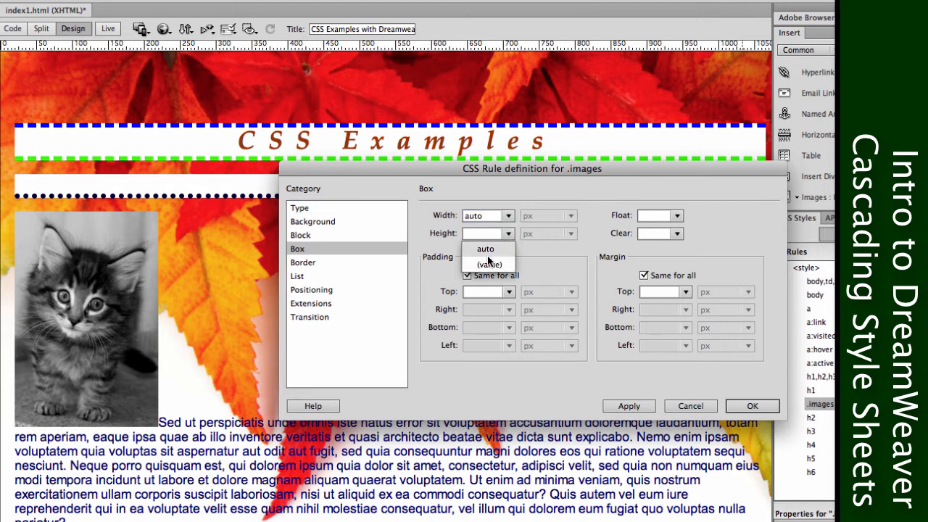
pyautogui.click(485, 249)
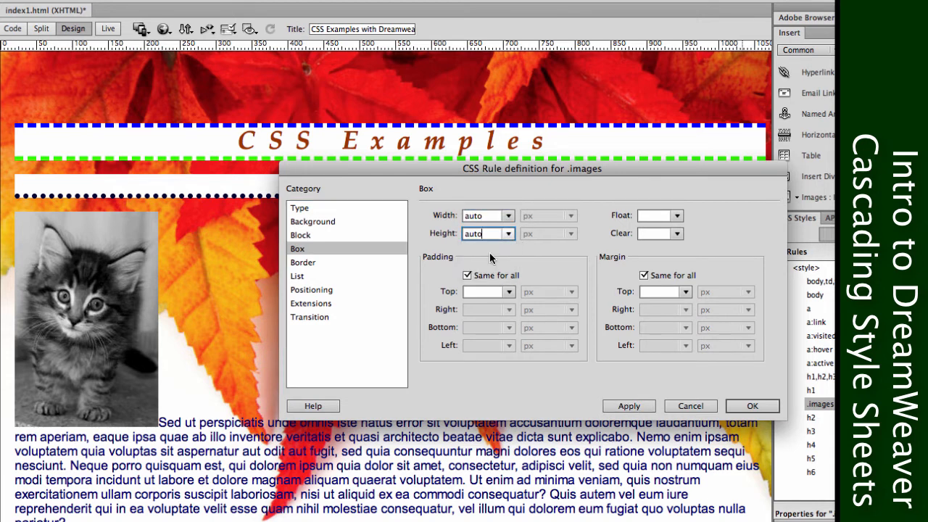
# Float the .images box right and give it 20 px padding, the same on all sides.
pyautogui.click(676, 215)
pyautogui.click(661, 250)
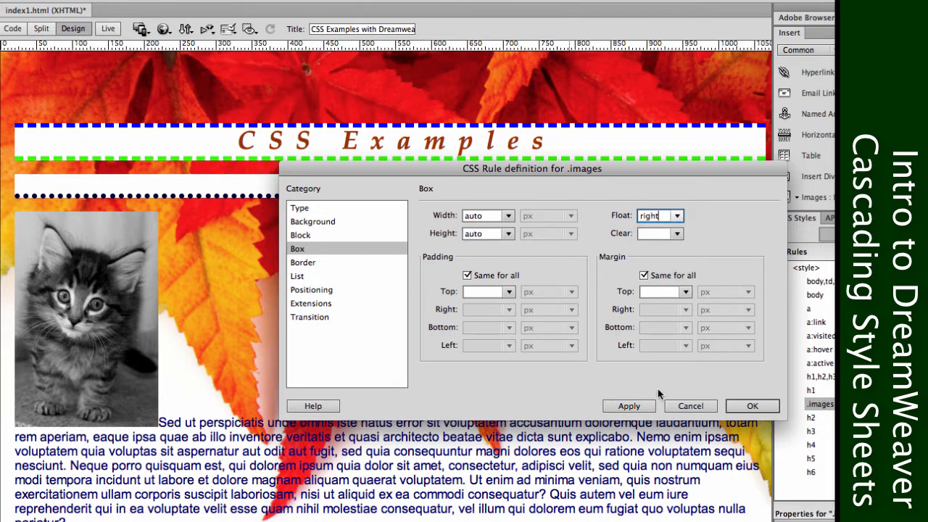
pyautogui.click(510, 291)
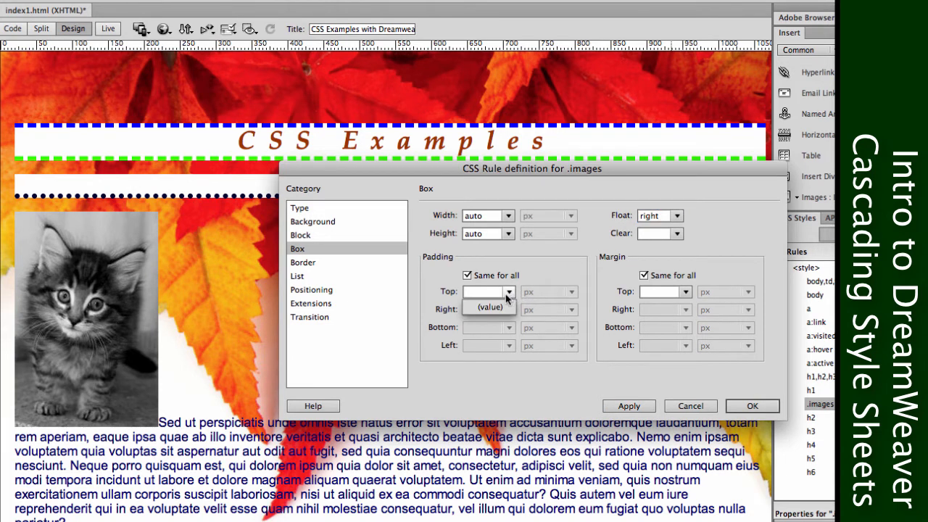
pyautogui.click(503, 307)
pyautogui.doubleClick(487, 292)
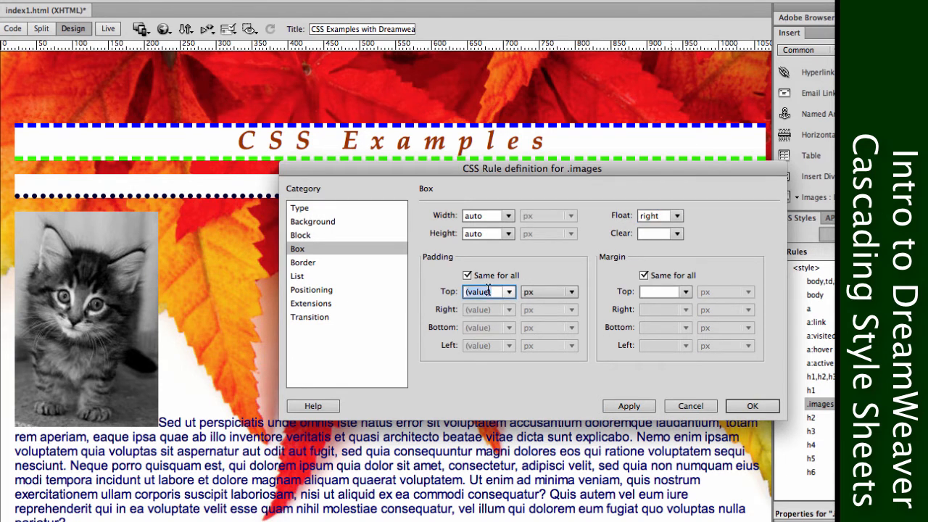
pyautogui.write('20')
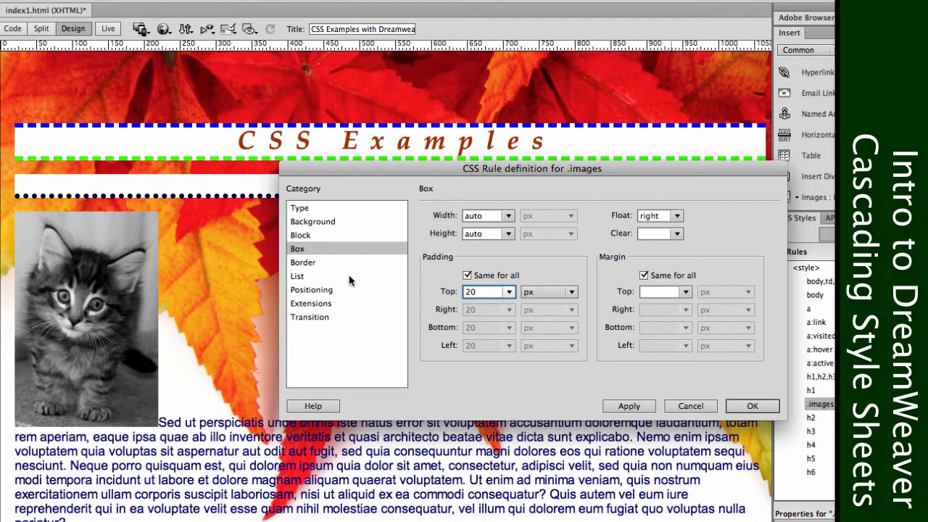
# Give the .images rule a groove border of medium width in #F30, the same on all sides.
pyautogui.click(335, 263)
pyautogui.click(517, 253)
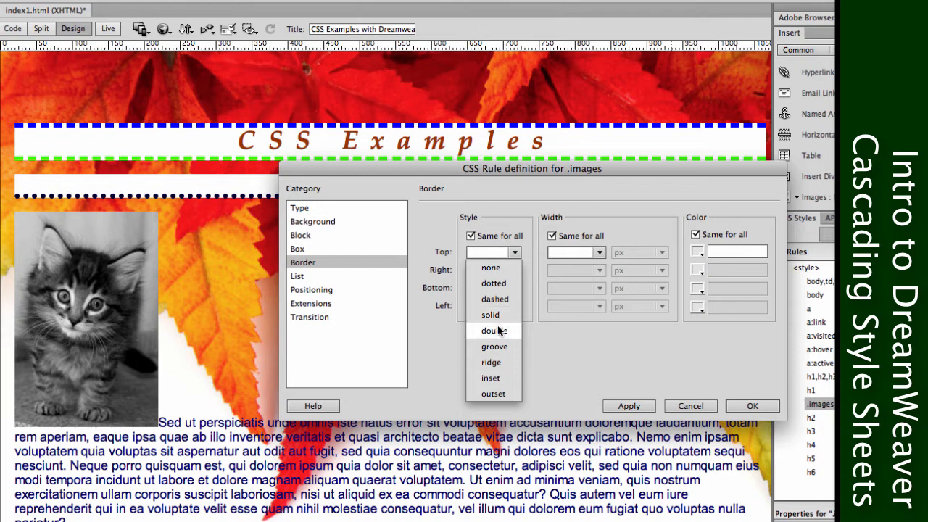
pyautogui.click(510, 353)
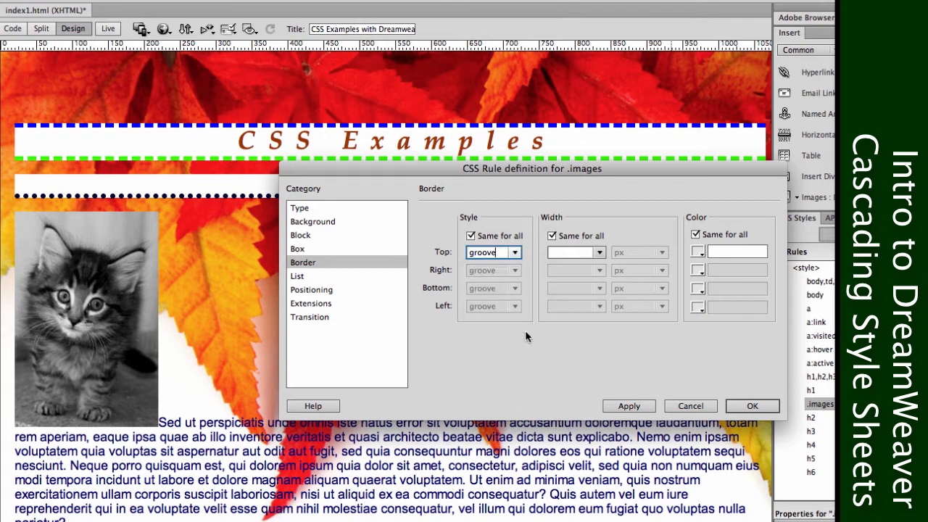
pyautogui.click(590, 253)
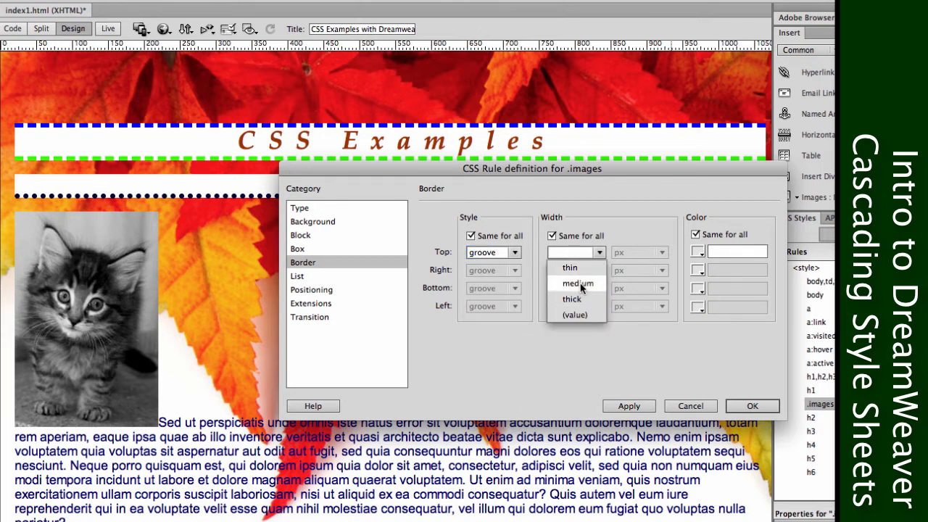
pyautogui.click(581, 288)
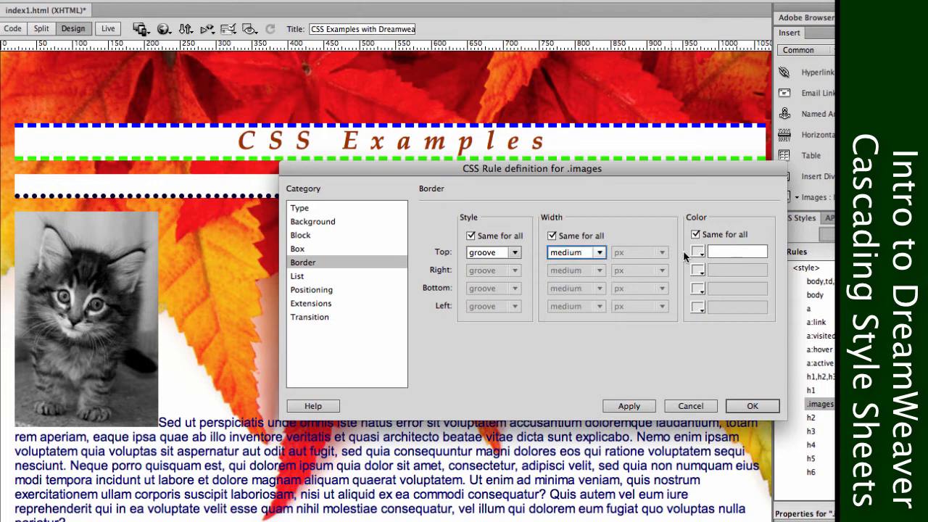
pyautogui.click(697, 253)
pyautogui.click(807, 306)
# Set the .images rule's background colour to grey, #666, and apply and accept the rule definition.
pyautogui.click(323, 219)
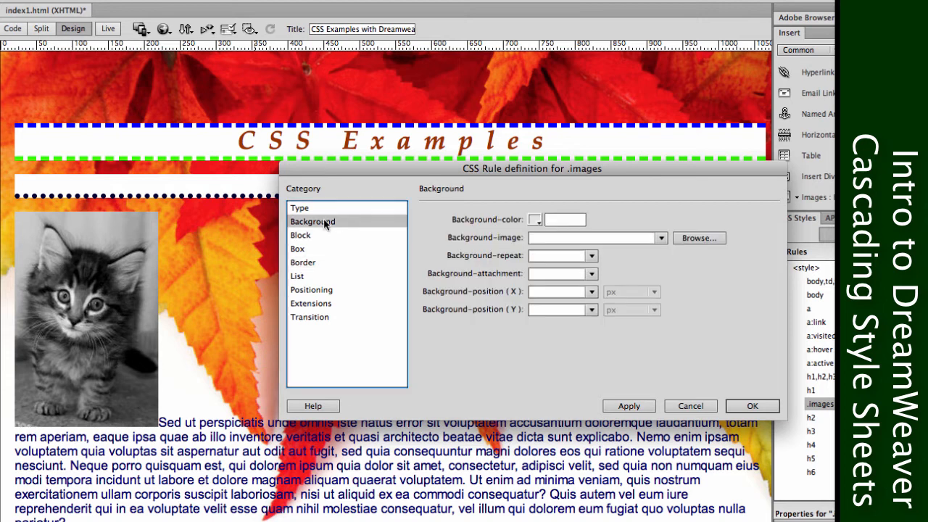
pyautogui.click(535, 221)
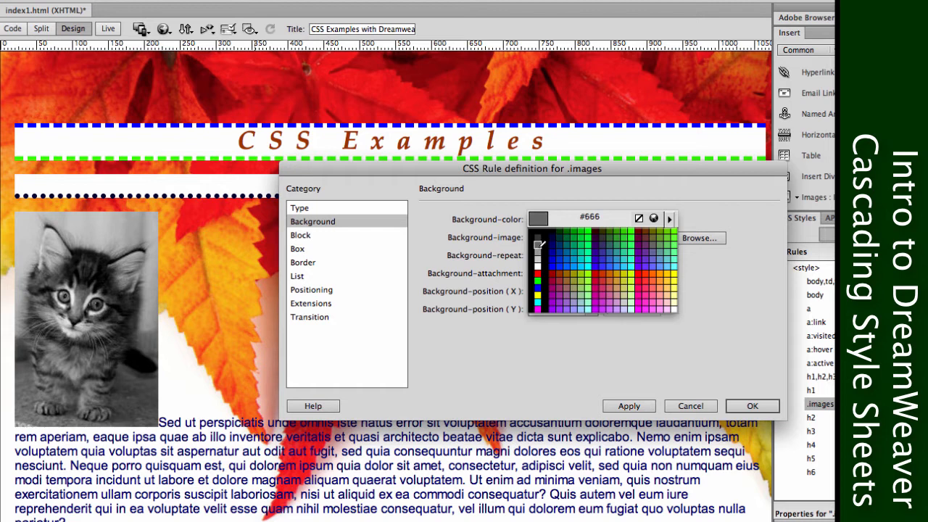
pyautogui.click(537, 246)
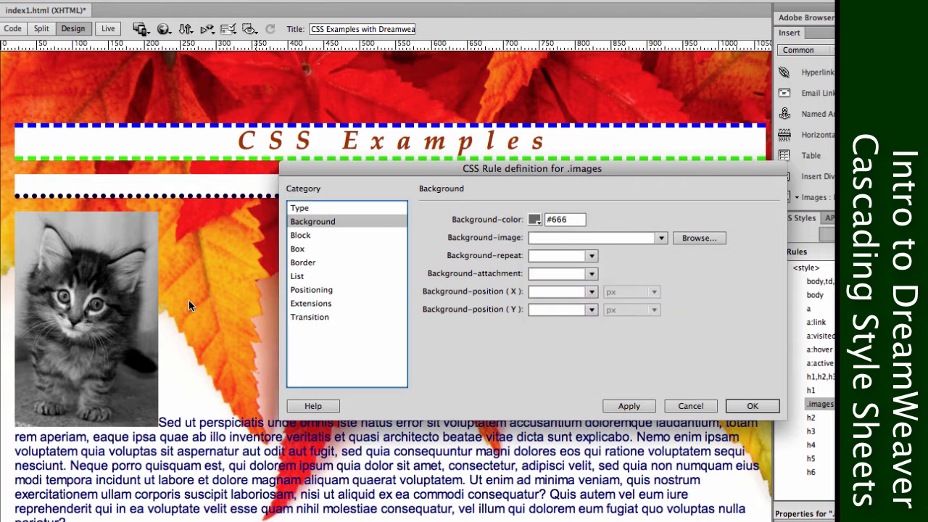
pyautogui.click(627, 404)
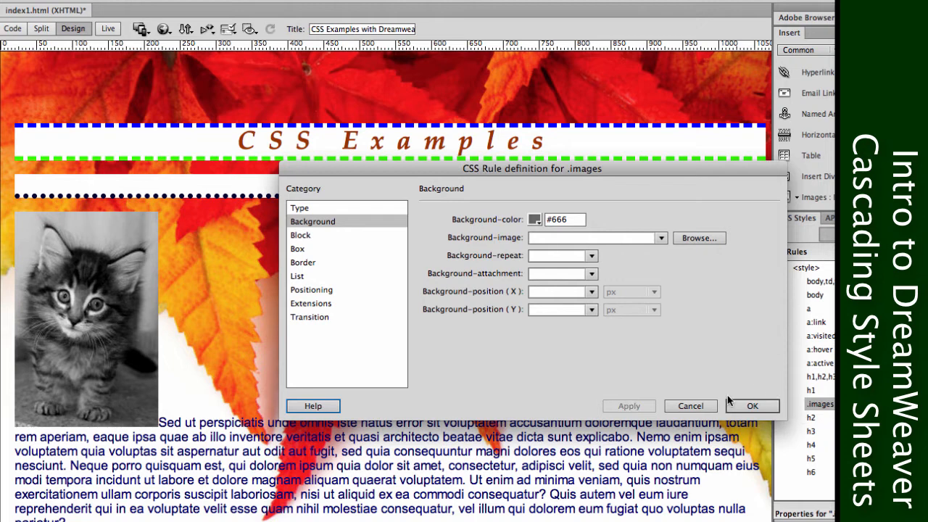
pyautogui.click(754, 408)
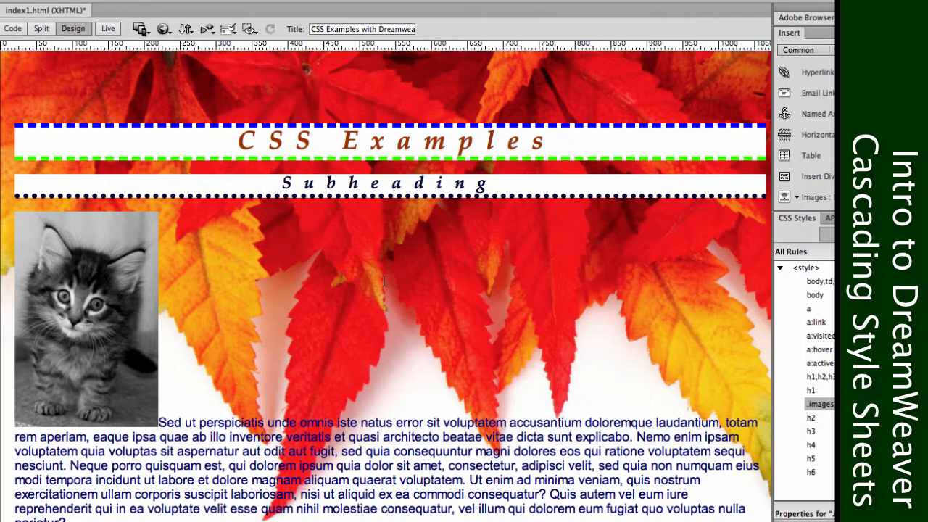
# Assign the images class to the kitten picture and deselect it.
pyautogui.click(103, 316)
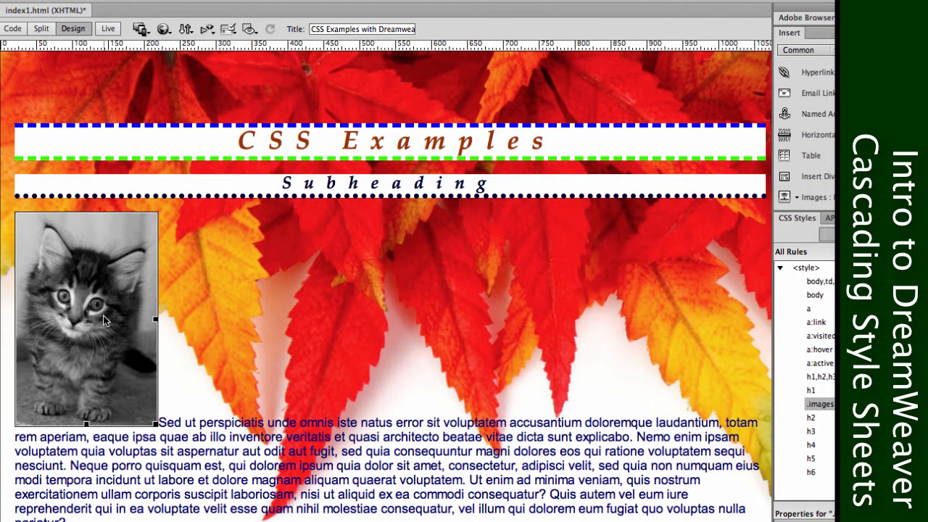
pyautogui.rightClick(103, 315)
pyautogui.moveTo(217, 269)
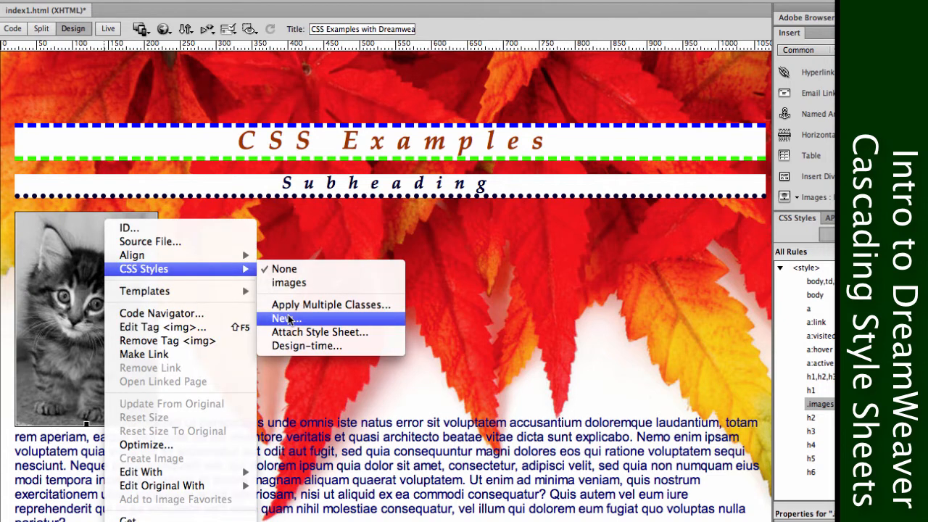
pyautogui.click(385, 237)
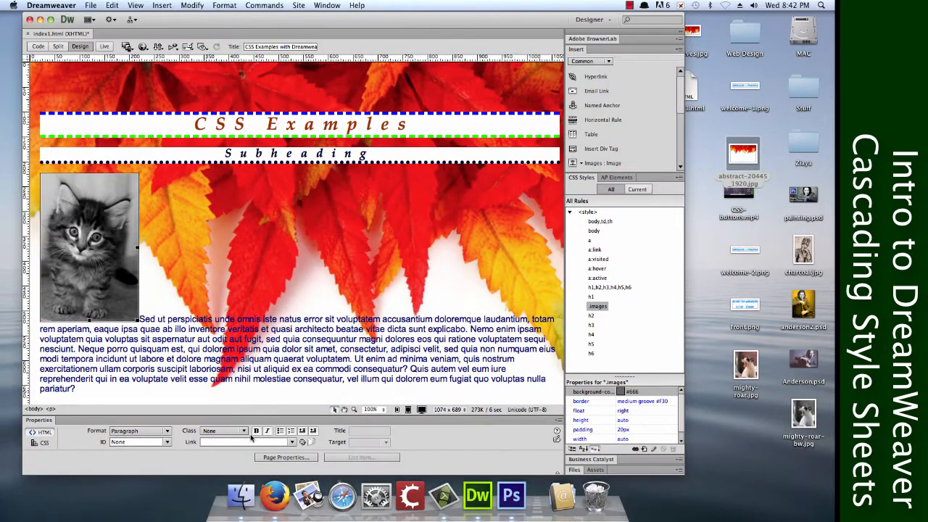
pyautogui.click(243, 432)
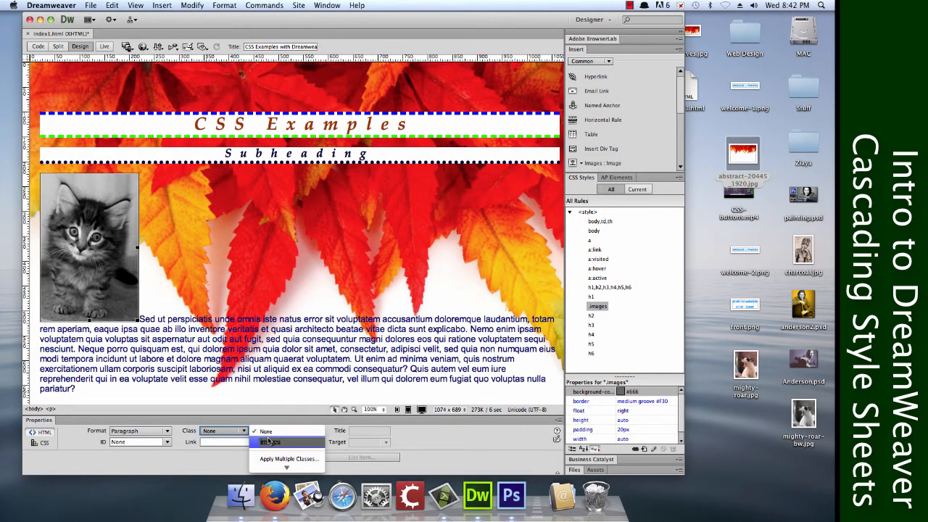
pyautogui.click(270, 441)
pyautogui.click(377, 238)
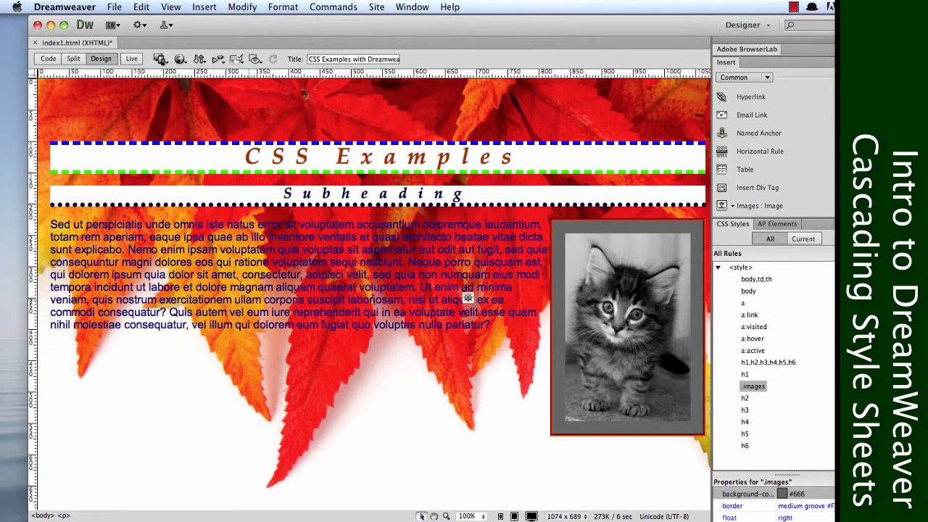
# Open the body,td,th rule for editing and set its background colour to white, #FFF.
pyautogui.moveTo(495, 328)
pyautogui.mouseDown()
pyautogui.moveTo(43, 247)
pyautogui.moveTo(36, 227)
pyautogui.mouseUp()
pyautogui.click(204, 239)
pyautogui.doubleClick(754, 280)
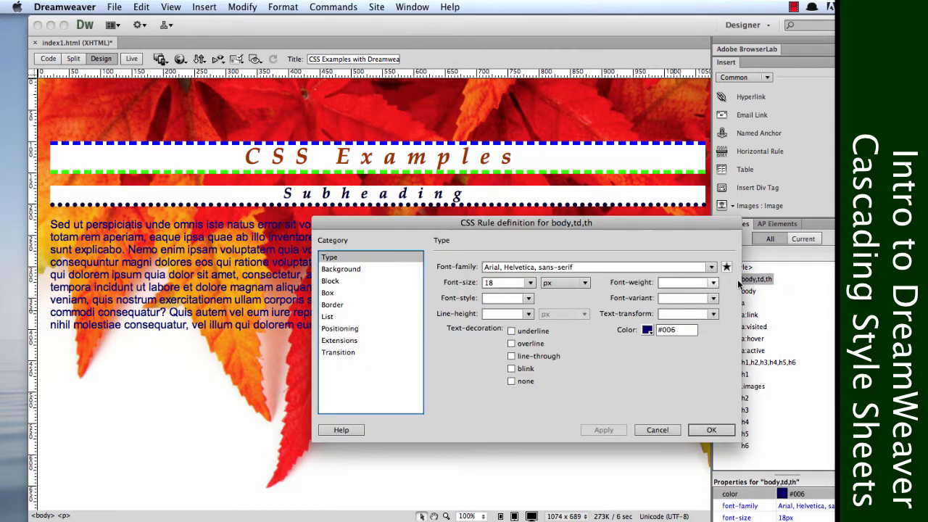
pyautogui.click(346, 270)
pyautogui.click(537, 267)
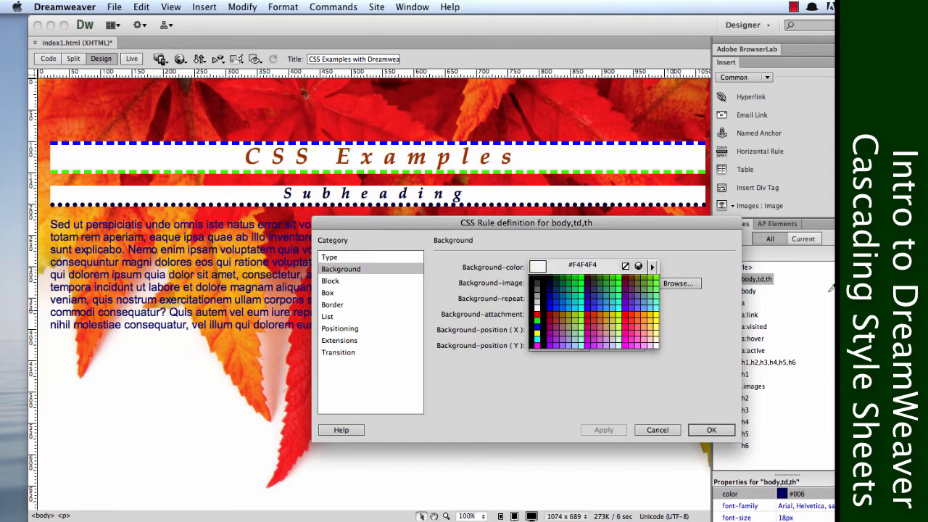
pyautogui.click(538, 308)
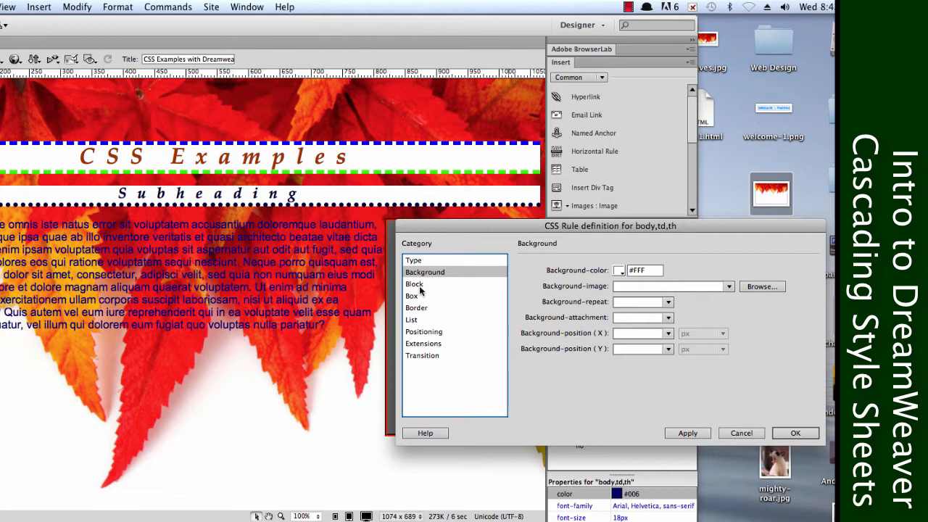
# Give the body,td,th rule 20 px padding, the same on all sides, and apply it.
pyautogui.click(420, 296)
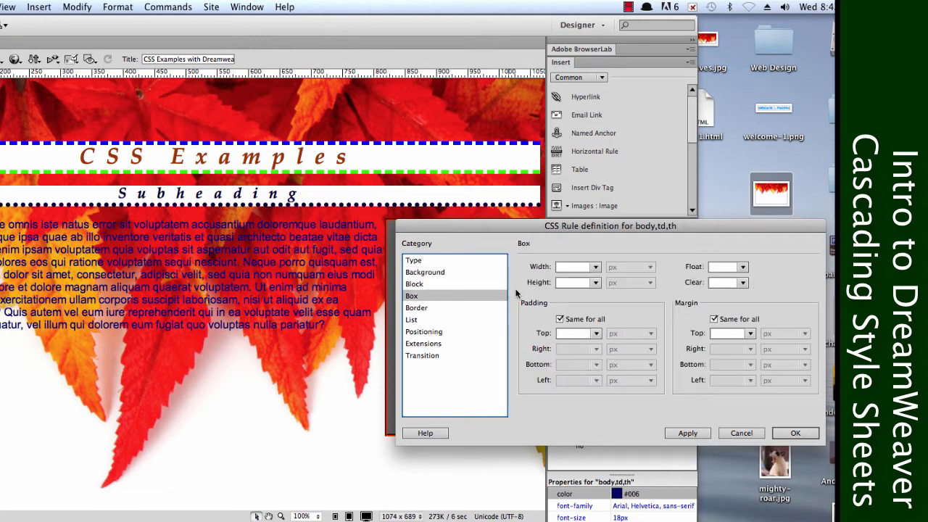
pyautogui.click(564, 333)
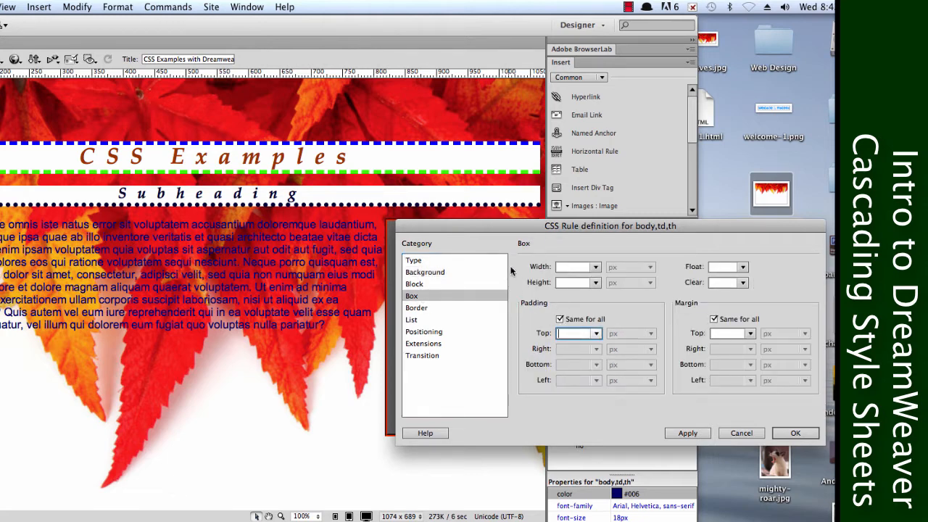
pyautogui.write('20')
pyautogui.click(688, 431)
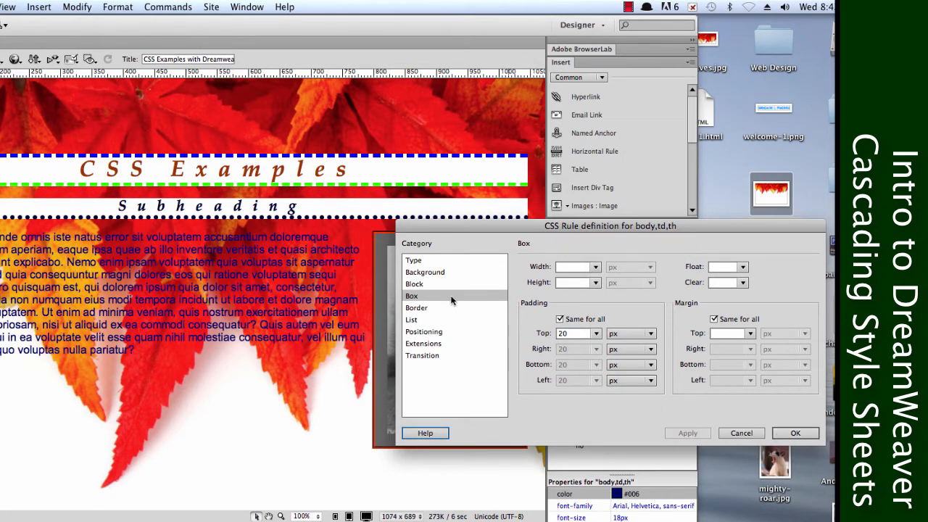
# Set the body,td,th rule's box width and height to auto and apply the change.
pyautogui.click(442, 272)
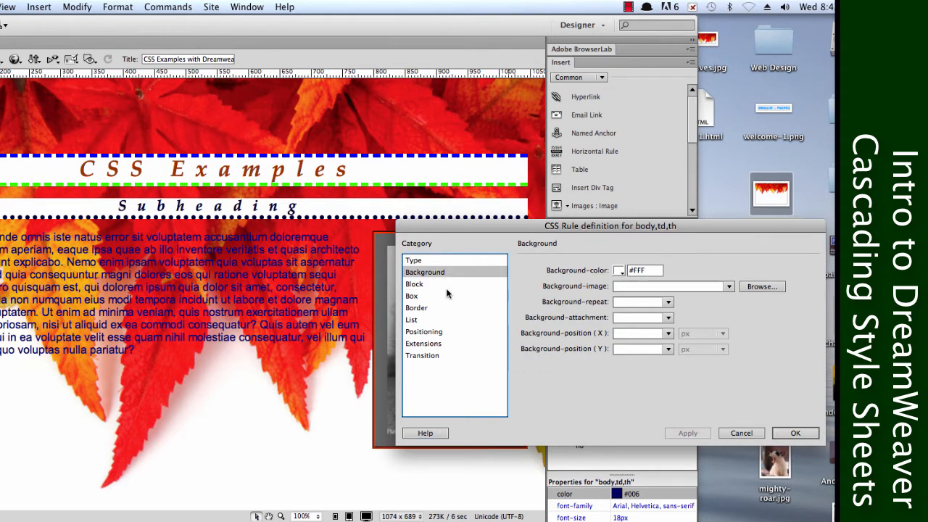
pyautogui.click(445, 296)
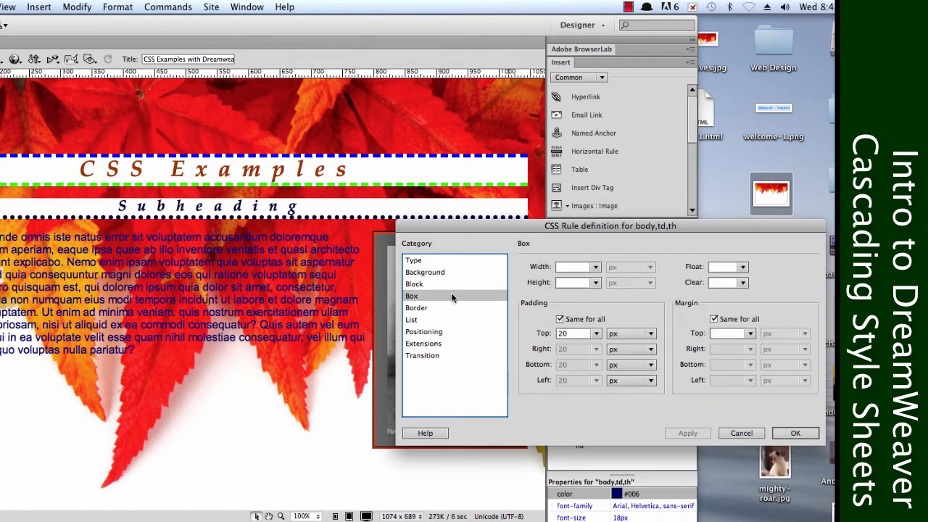
pyautogui.click(594, 266)
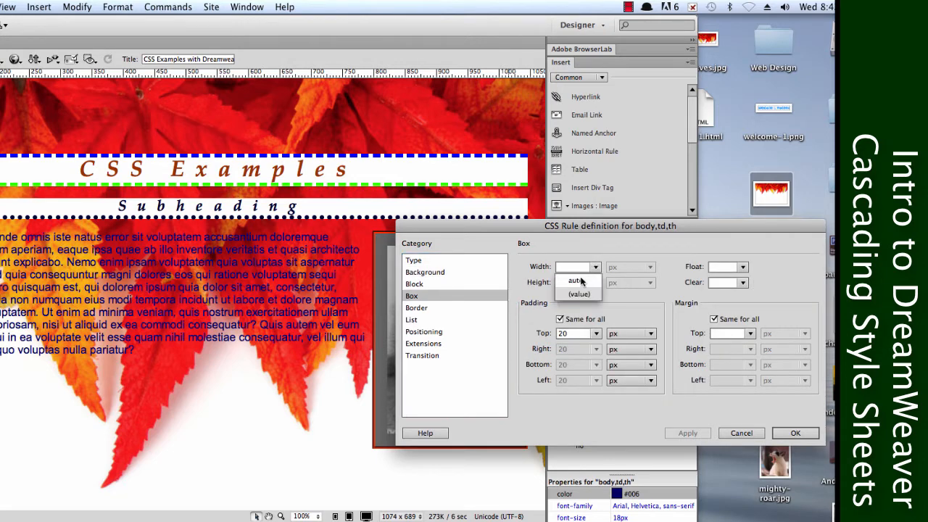
pyautogui.click(595, 283)
pyautogui.click(596, 283)
pyautogui.click(595, 298)
pyautogui.click(687, 432)
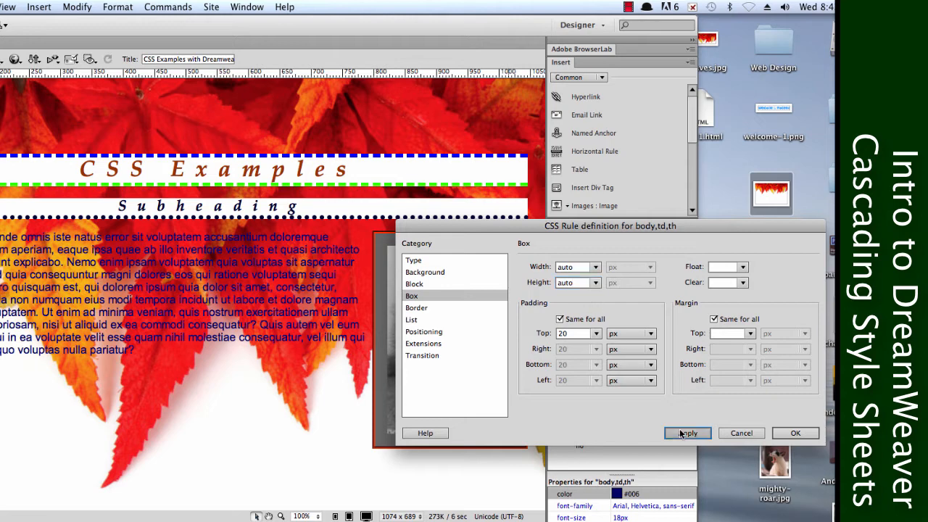
# Review the body,td,th rule's type, background, block, border, list, positioning, extensions and transition settings, and accept the rule definition.
pyautogui.click(431, 262)
pyautogui.click(430, 272)
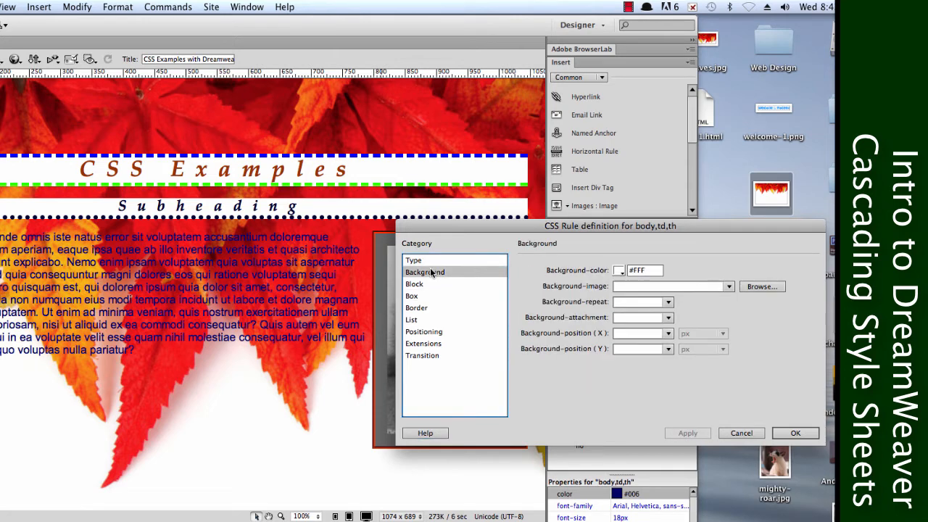
pyautogui.click(432, 263)
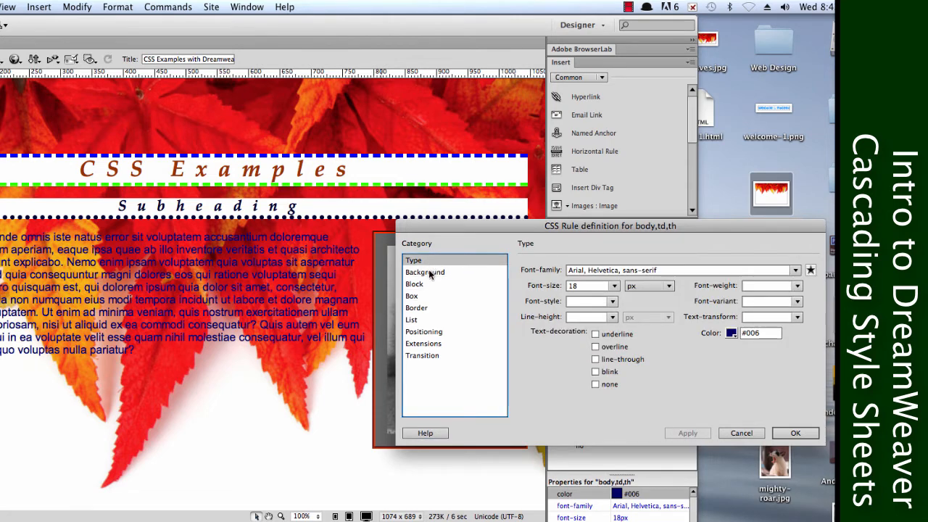
pyautogui.click(429, 274)
pyautogui.click(429, 284)
pyautogui.click(419, 308)
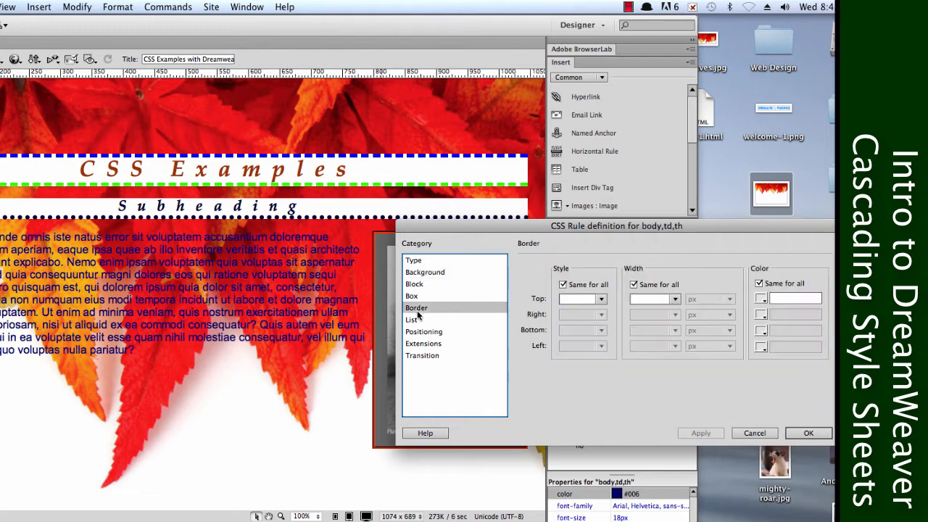
pyautogui.click(418, 321)
pyautogui.click(419, 332)
pyautogui.click(421, 343)
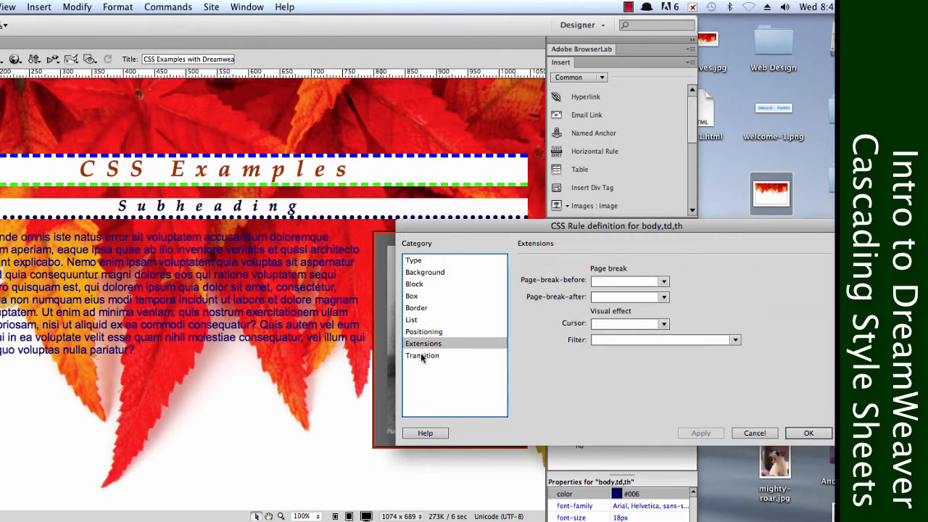
pyautogui.click(422, 356)
pyautogui.click(808, 433)
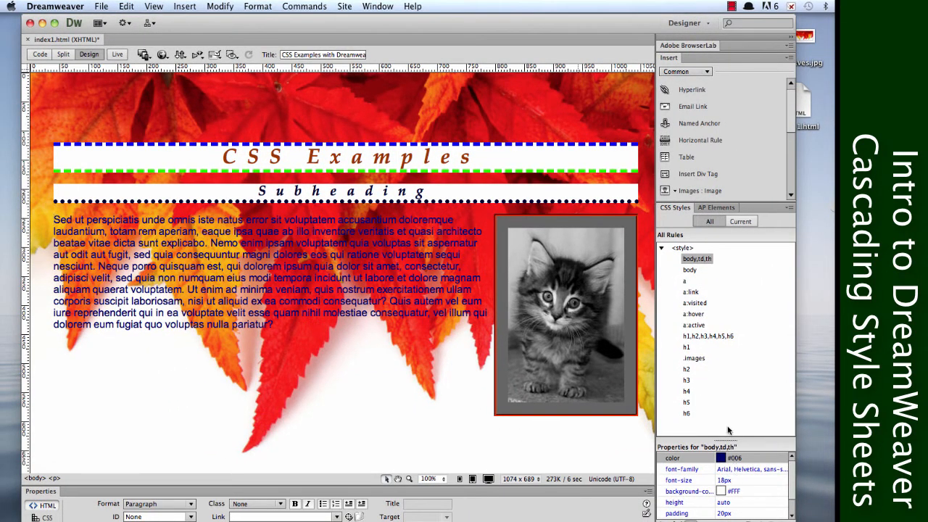
# Start inserting a div tag and create a new class rule named body-text for it, defined in this document only.
pyautogui.moveTo(724, 440); pyautogui.dragTo(726, 400)
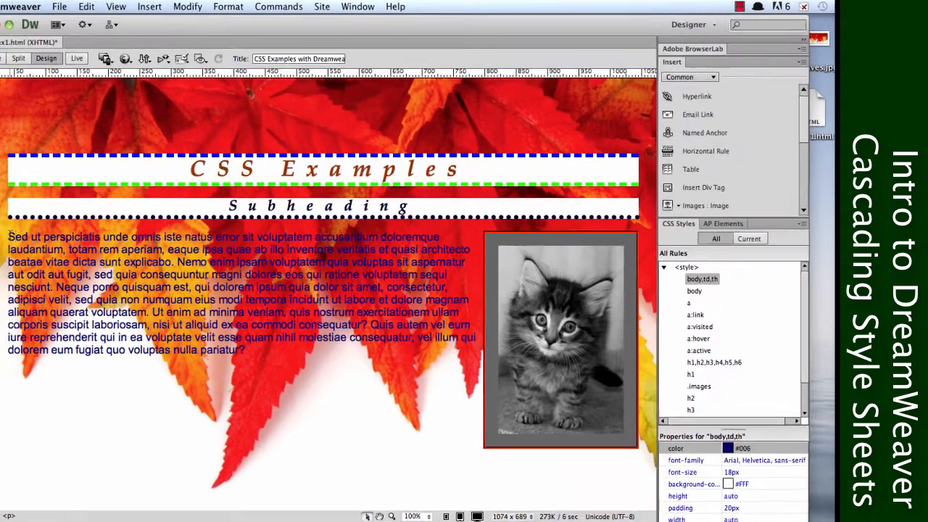
pyautogui.scroll(-2, 821, 125)
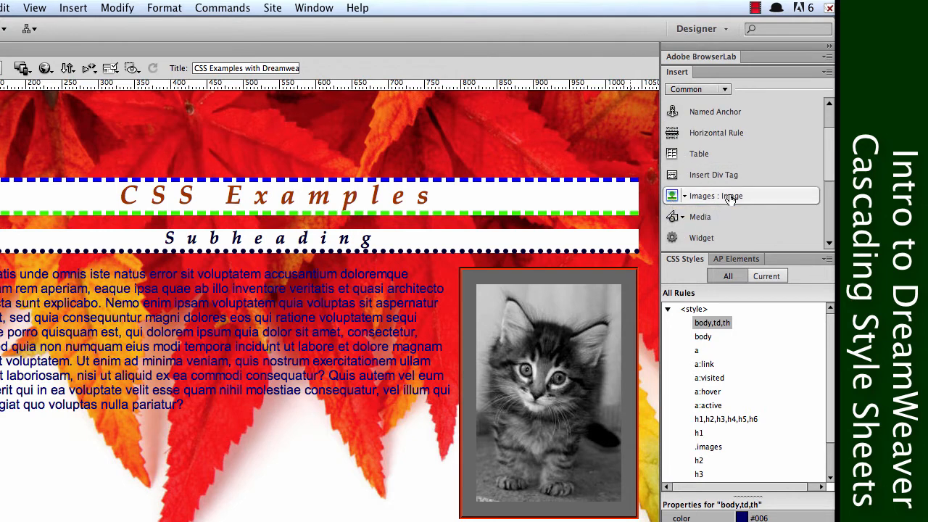
pyautogui.click(697, 173)
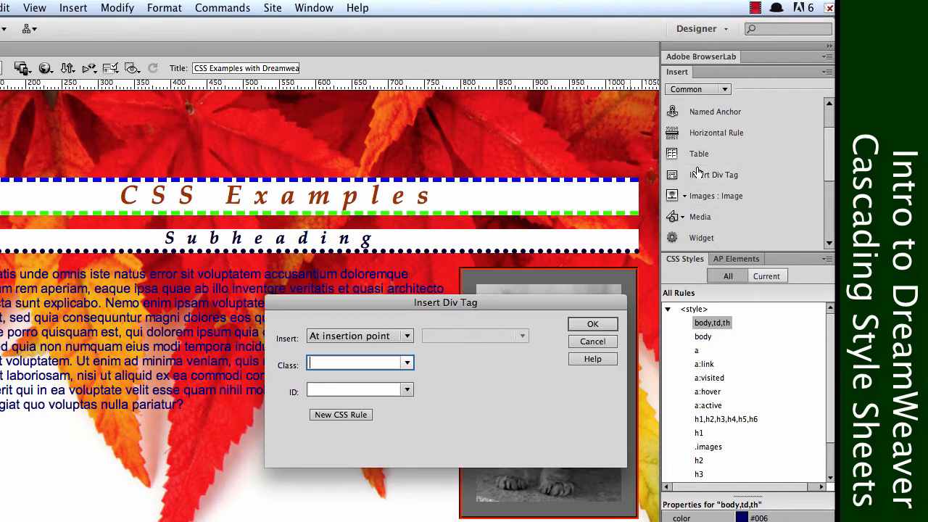
pyautogui.click(344, 415)
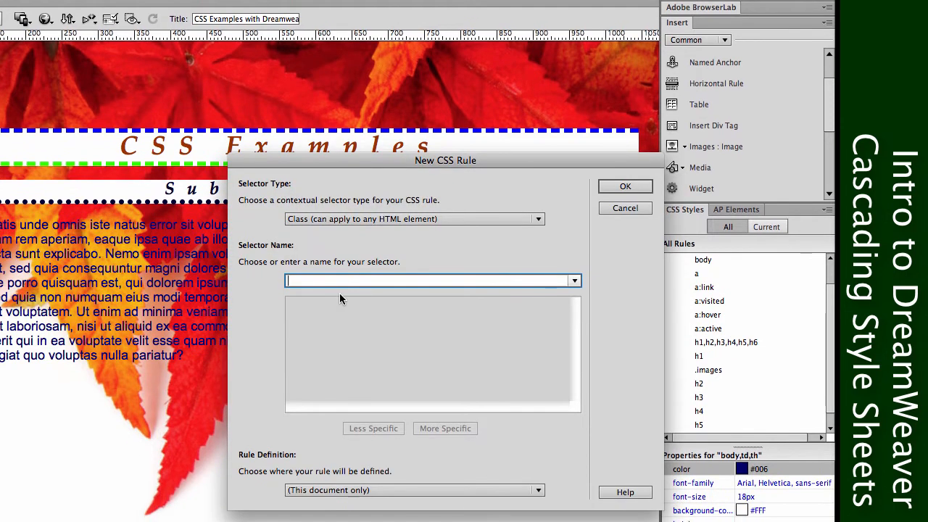
pyautogui.write('body-text')
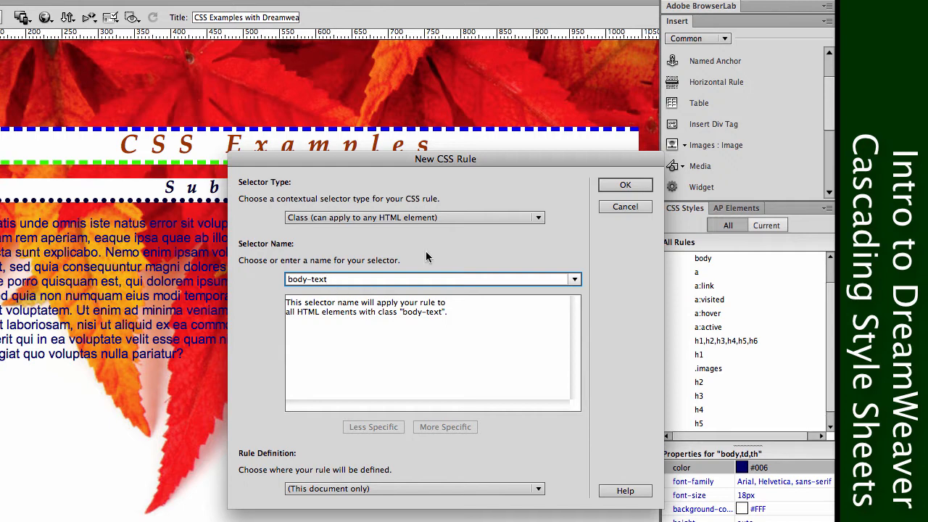
pyautogui.click(606, 182)
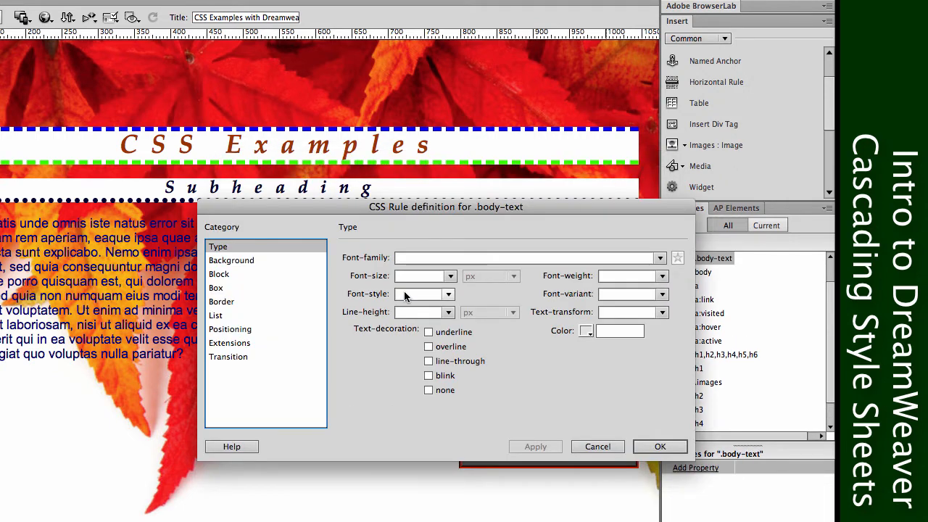
# Set the .body-text rule's background colour to white, #FFF, and its padding to 20 px on all sides.
pyautogui.click(232, 261)
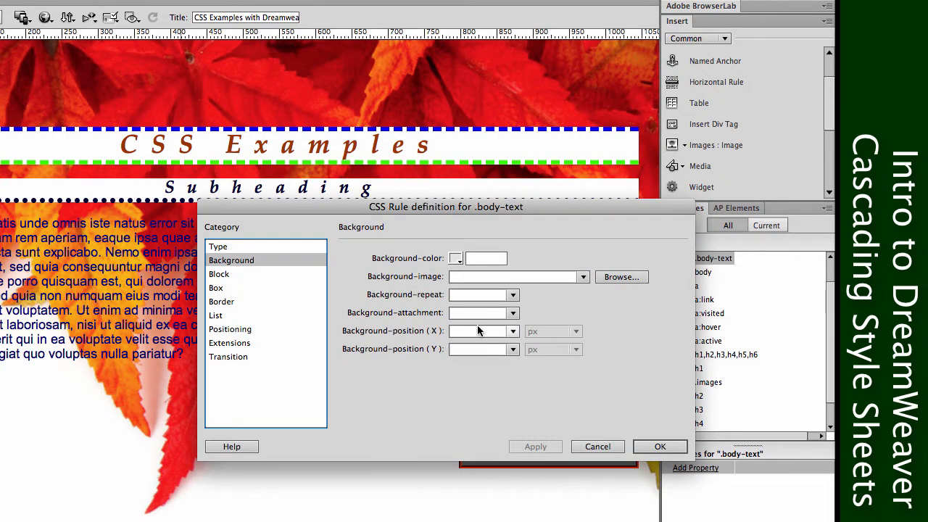
pyautogui.click(458, 258)
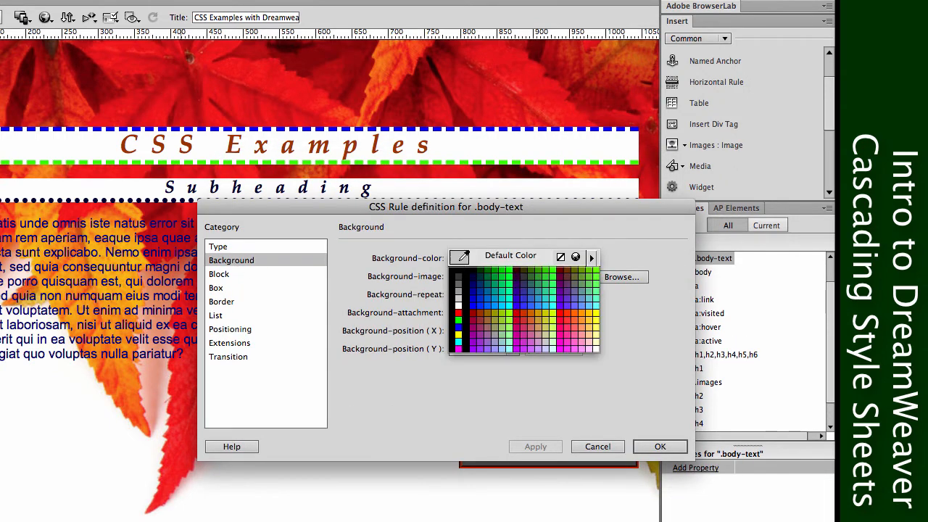
pyautogui.click(462, 305)
pyautogui.click(252, 273)
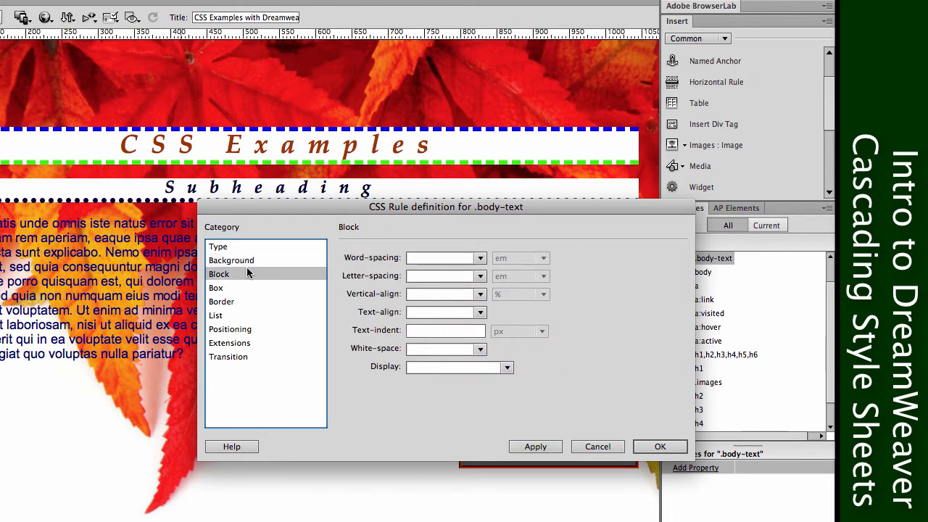
pyautogui.click(243, 290)
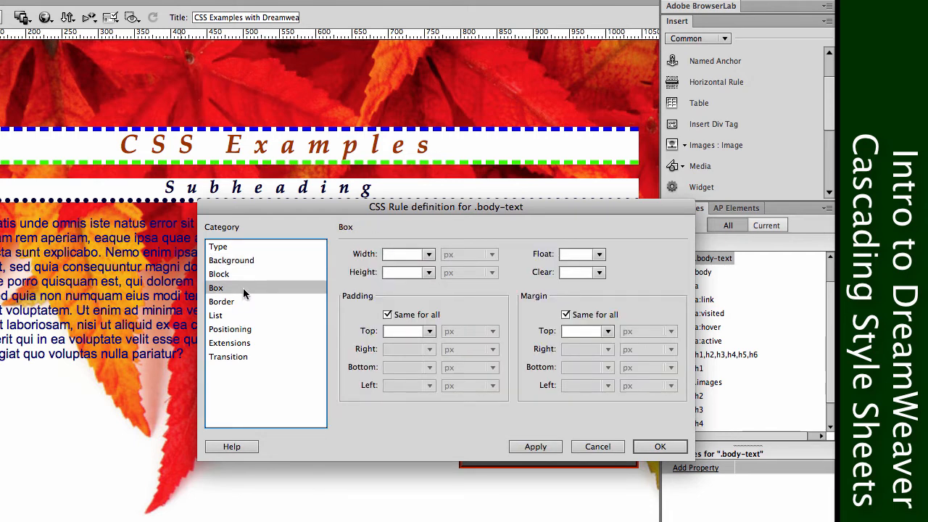
pyautogui.click(404, 331)
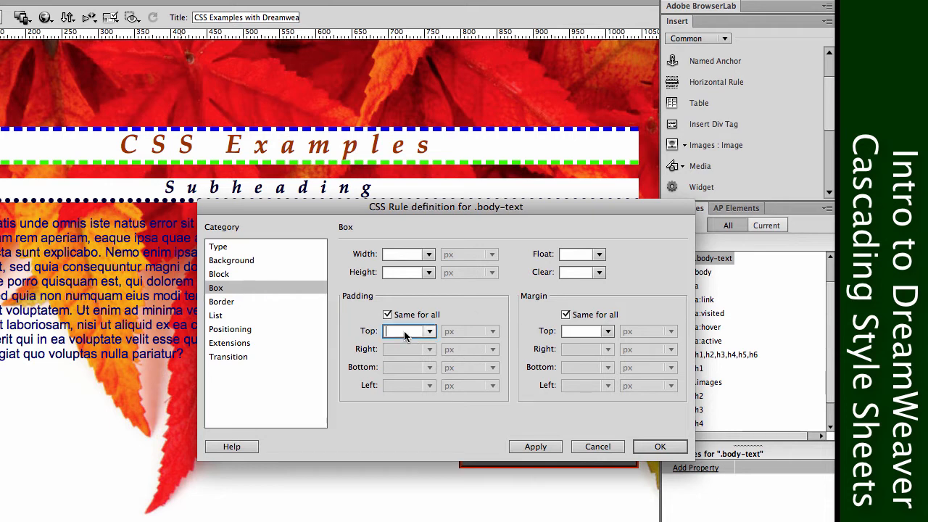
pyautogui.write('20')
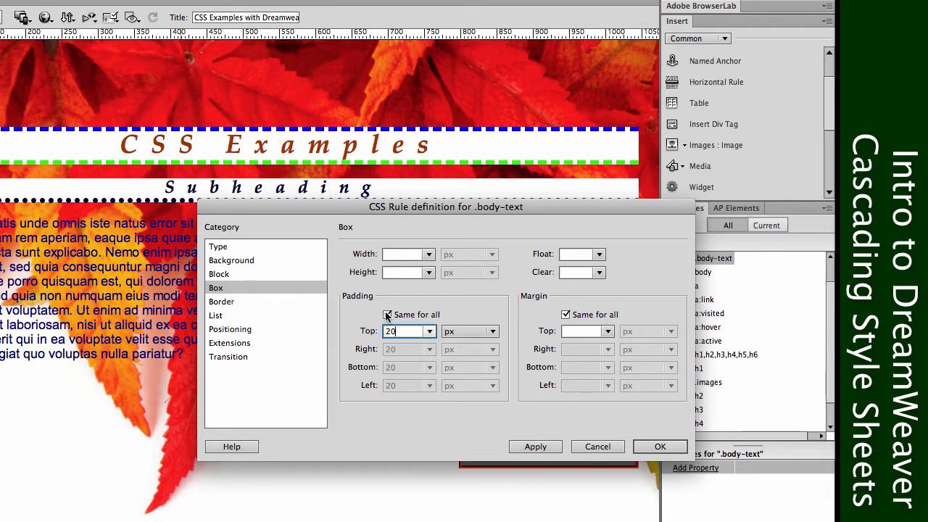
# Give the .body-text rule a thin dashed border in black, #000, the same on all sides, and apply and accept the definition.
pyautogui.click(217, 303)
pyautogui.click(435, 292)
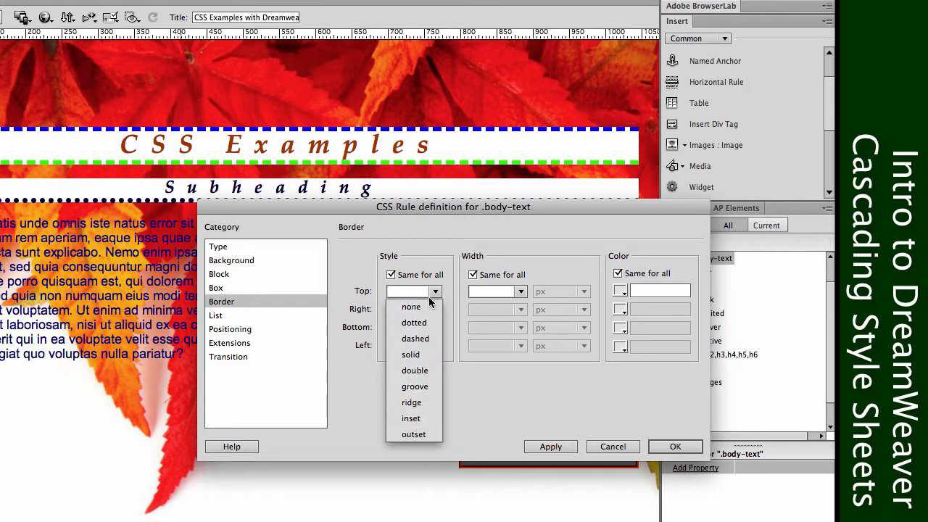
pyautogui.click(422, 338)
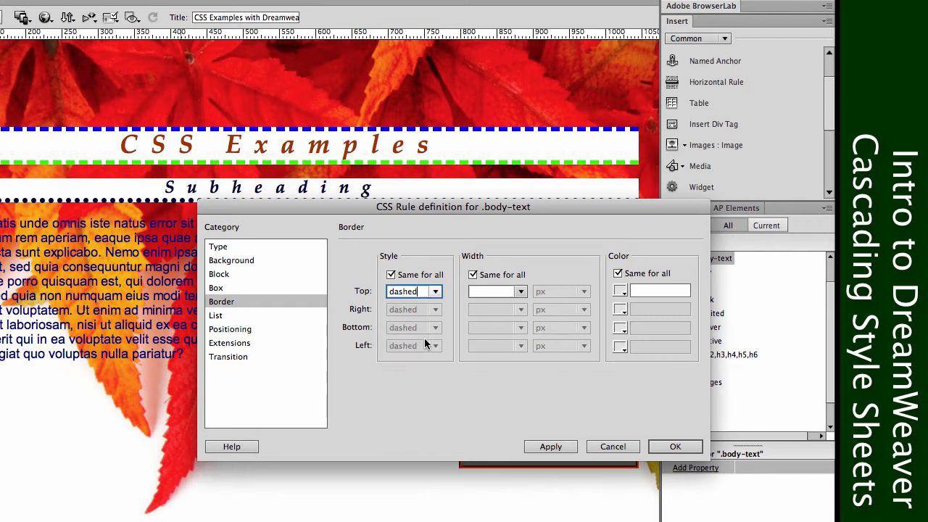
pyautogui.click(520, 291)
pyautogui.click(502, 308)
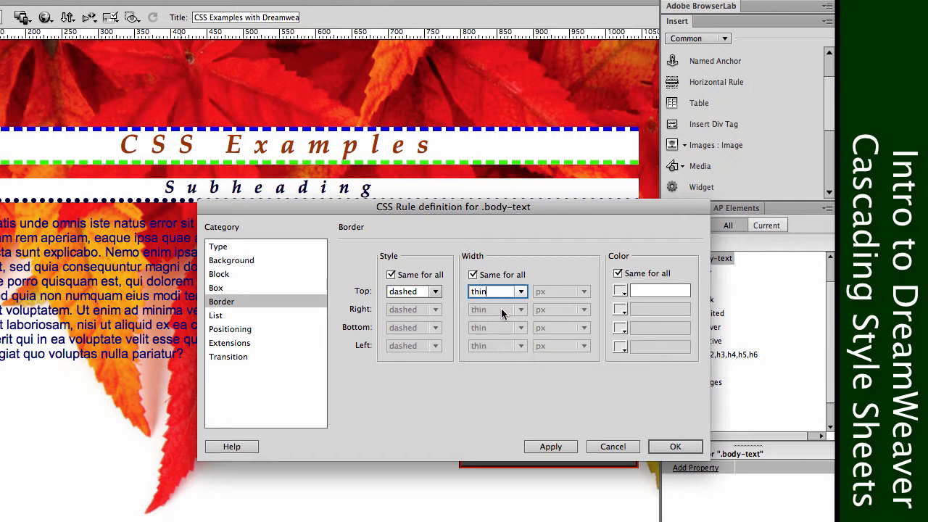
pyautogui.click(619, 291)
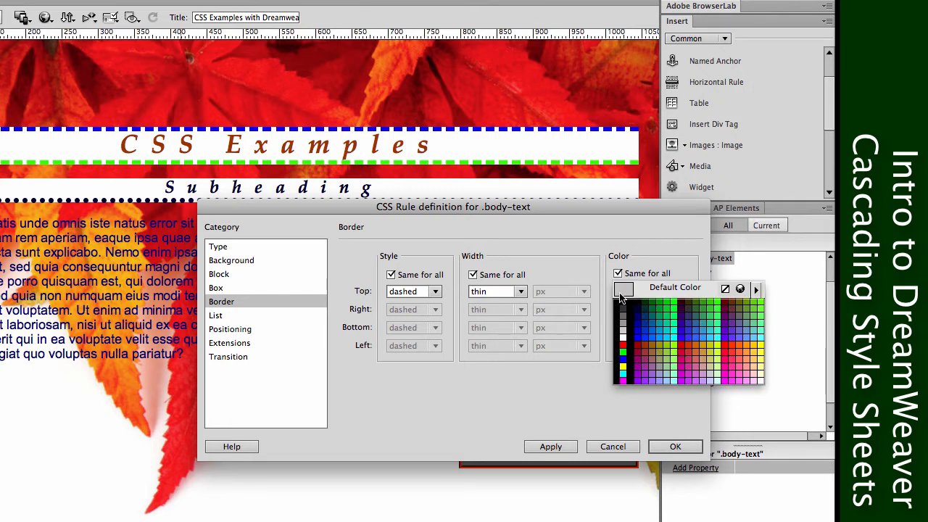
pyautogui.click(621, 303)
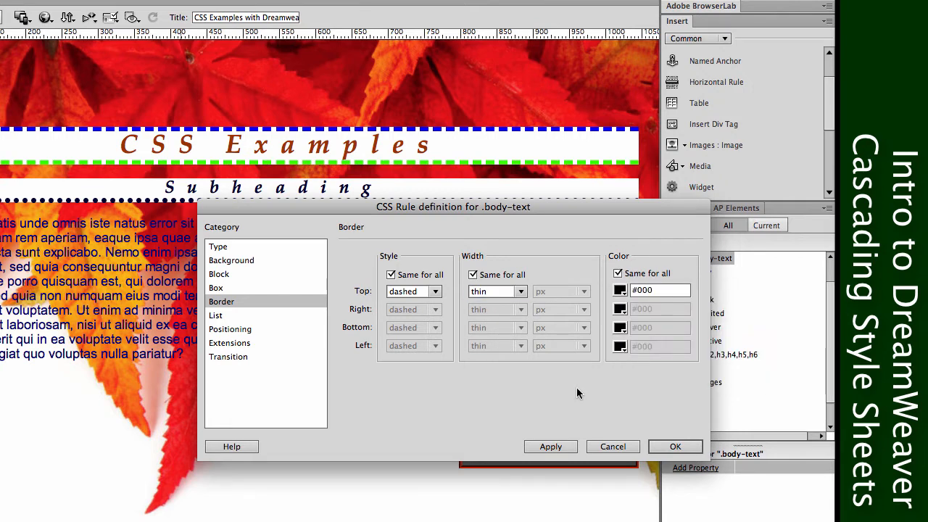
pyautogui.click(543, 446)
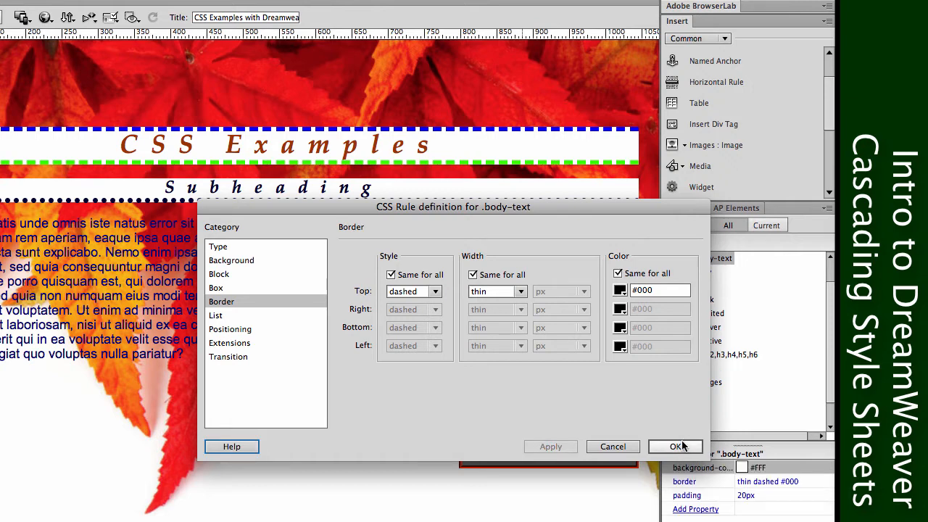
pyautogui.click(676, 446)
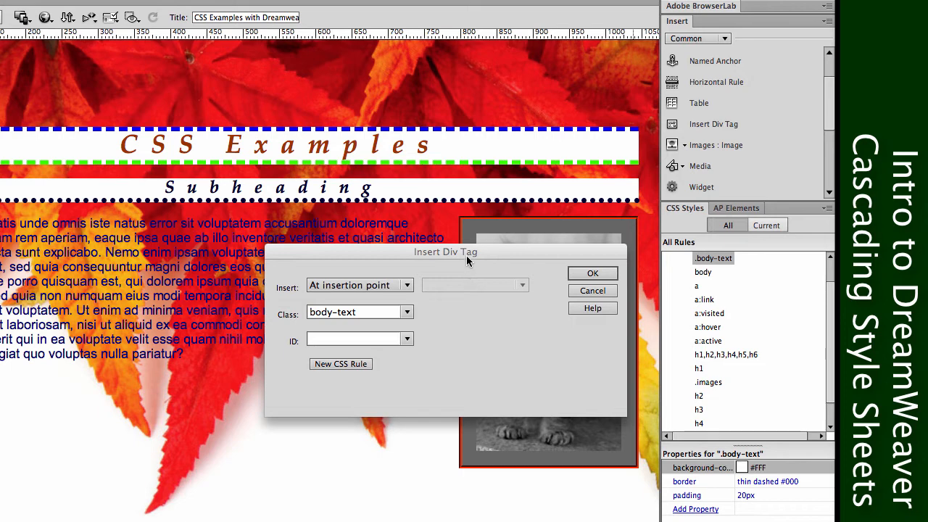
pyautogui.moveTo(466, 255); pyautogui.dragTo(411, 280)
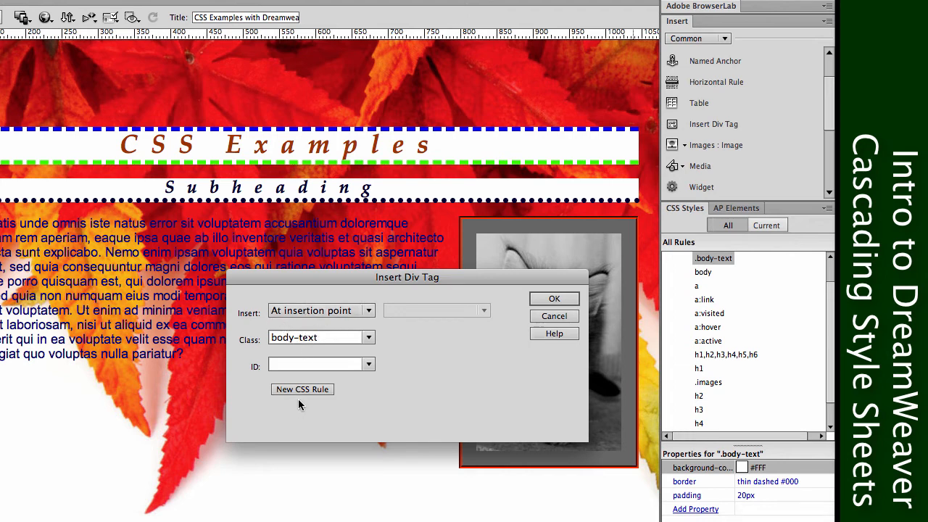
# Insert the div tag with the body-text class above the body paragraph.
pyautogui.click(555, 298)
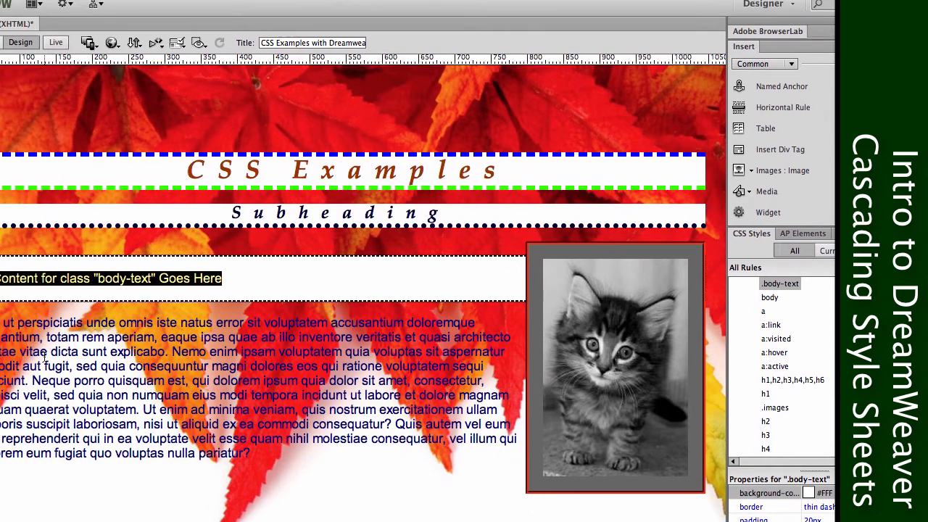
pyautogui.click(113, 377)
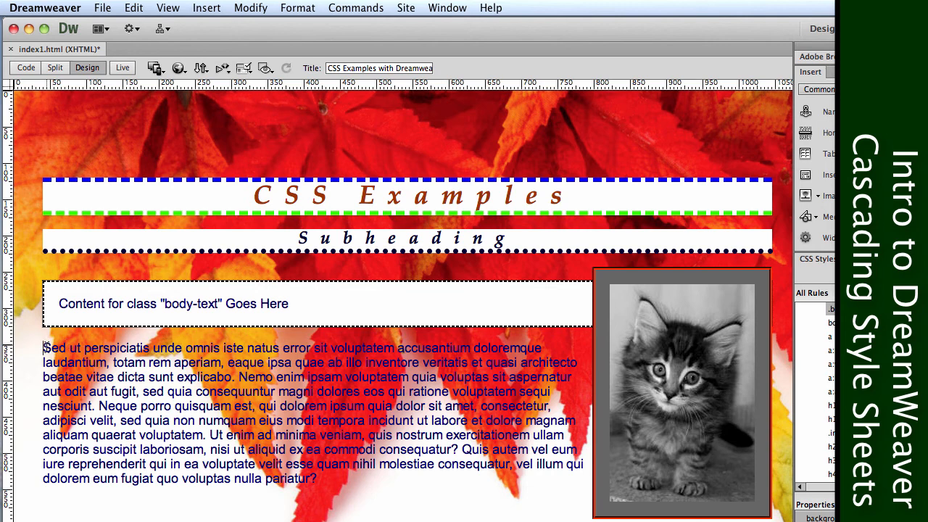
# Try inserting a div tag without a class at the start of the body paragraph, and undo the insertion.
pyautogui.click(813, 174)
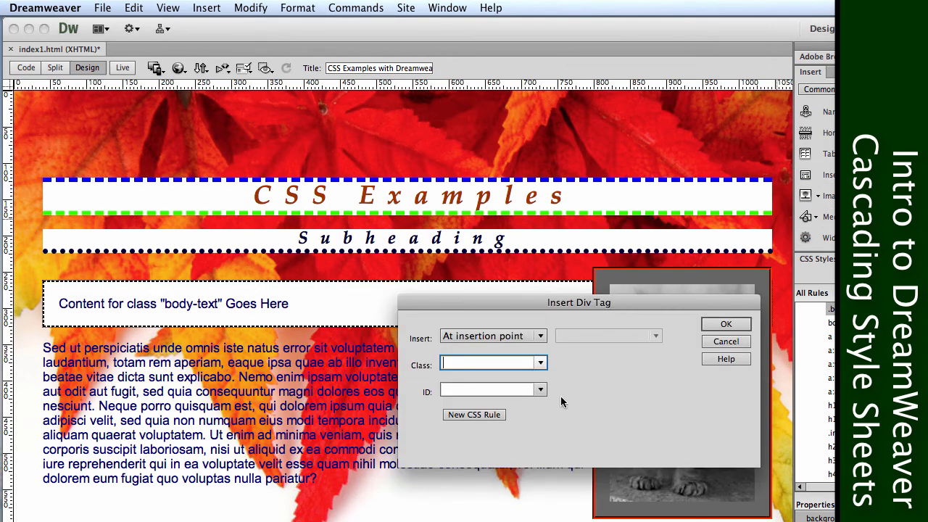
pyautogui.click(725, 325)
pyautogui.click(221, 416)
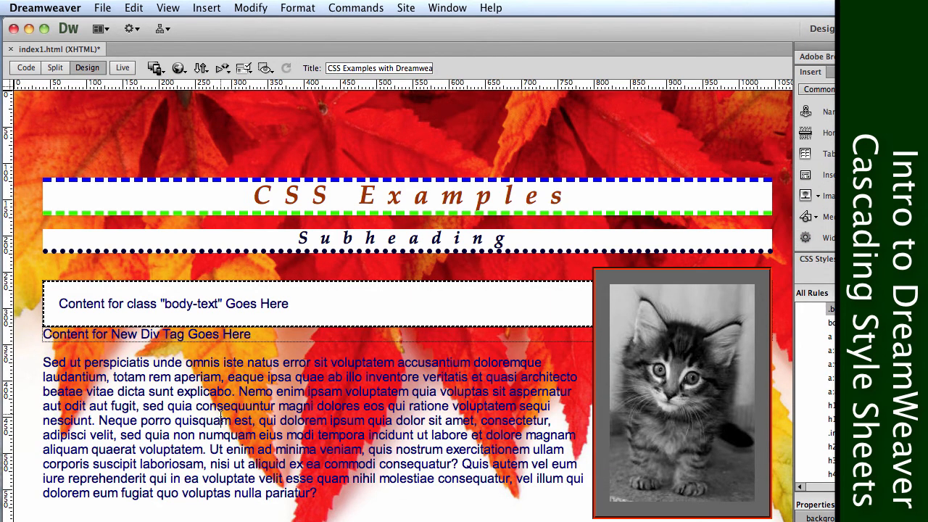
pyautogui.press('super+z')
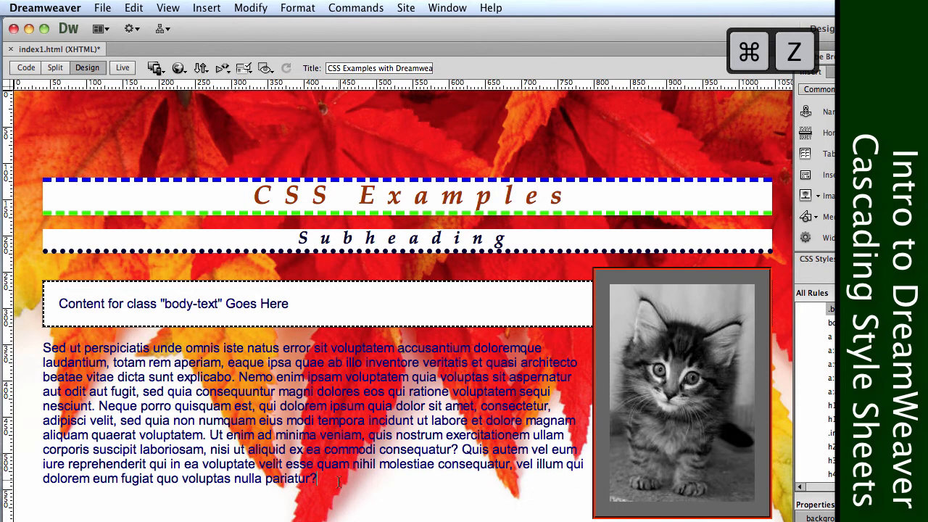
# Move the whole "Sed ut perspiciatis" paragraph into the body-text div, replacing its placeholder text.
pyautogui.moveTo(339, 485); pyautogui.dragTo(38, 344)
pyautogui.press('super+x')
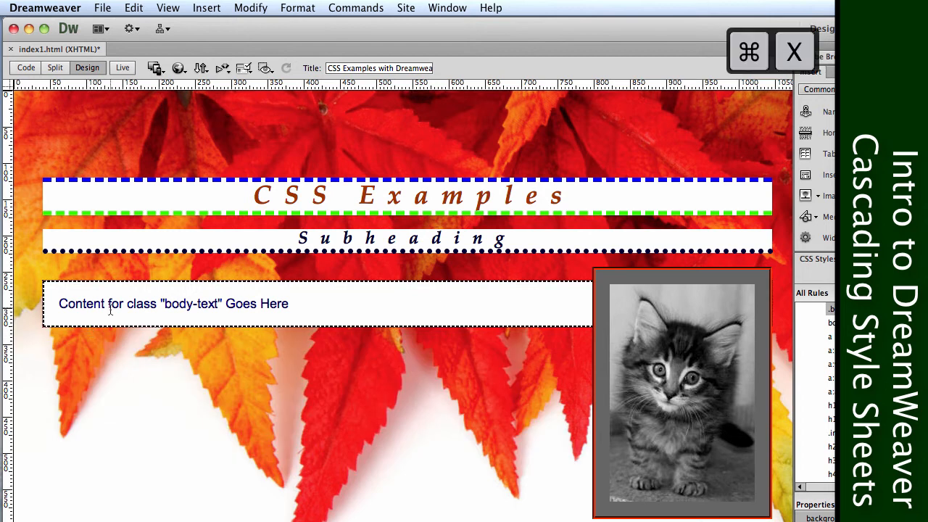
pyautogui.tripleClick(112, 304)
pyautogui.press('super+v')
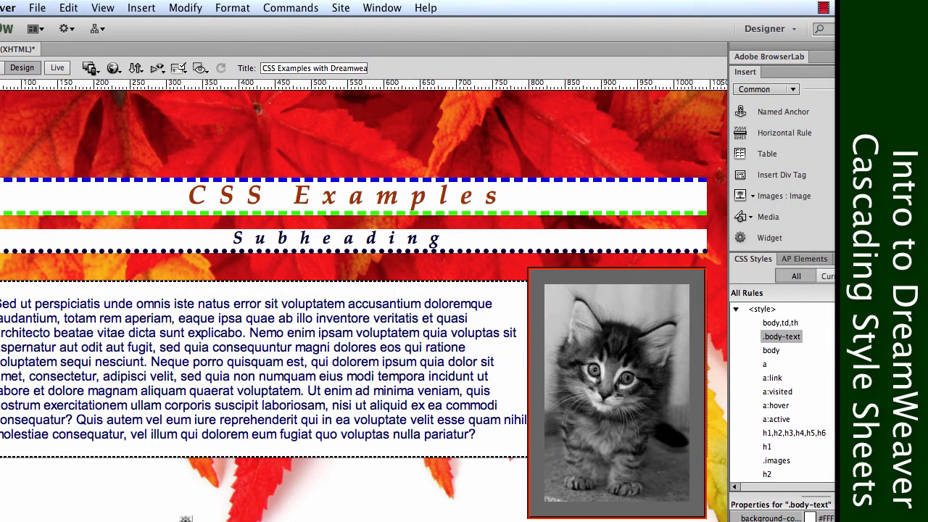
# Edit the .body-text rule to float right and apply it, keeping the rule definition clear of the page text.
pyautogui.scroll(-4, 782, 392)
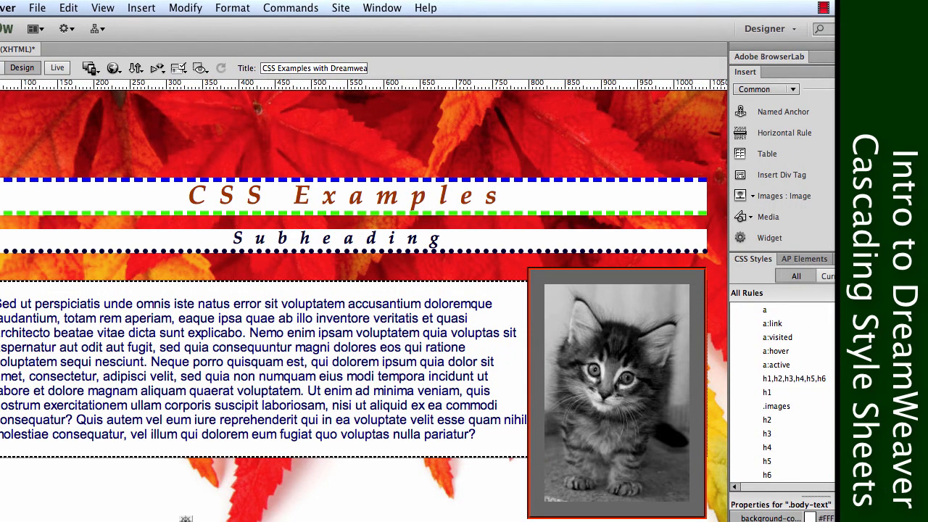
pyautogui.scroll(4, 781, 392)
pyautogui.doubleClick(787, 338)
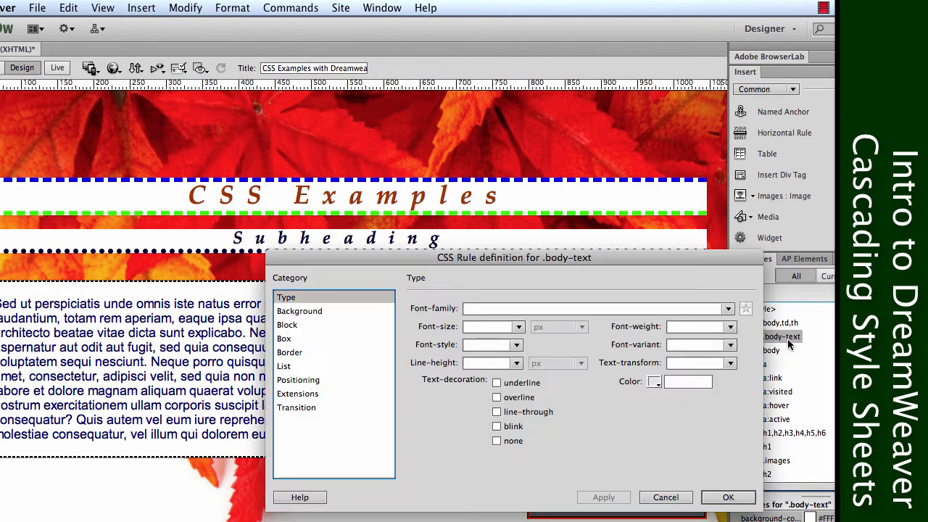
pyautogui.click(322, 316)
pyautogui.click(294, 327)
pyautogui.click(296, 339)
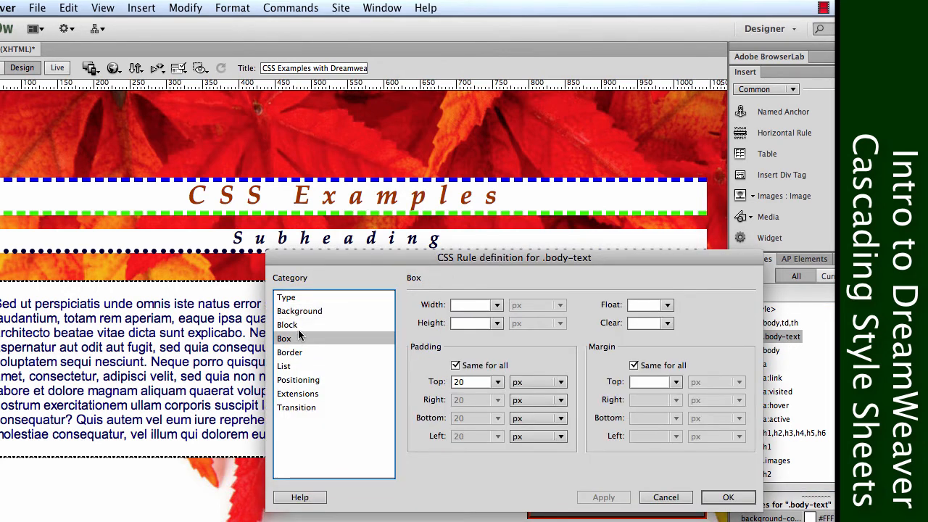
pyautogui.click(294, 316)
pyautogui.click(293, 338)
pyautogui.click(666, 305)
pyautogui.click(652, 336)
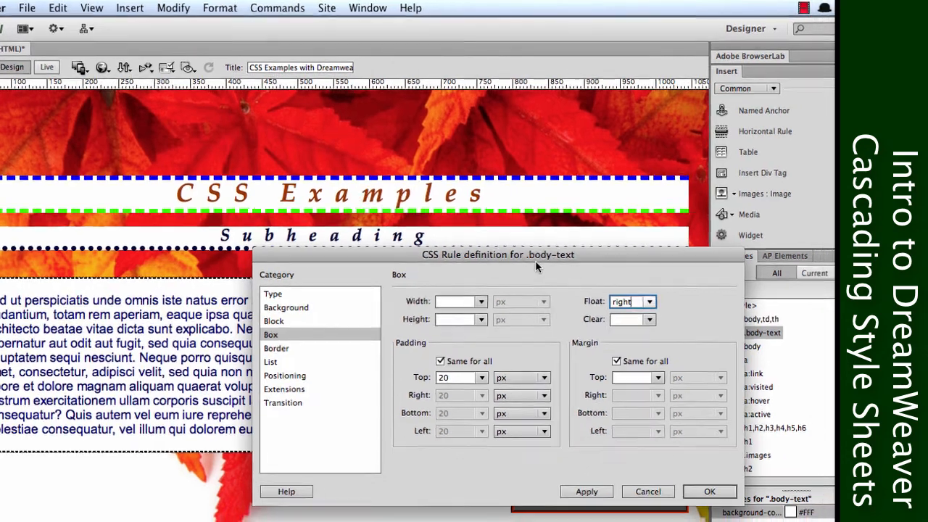
pyautogui.moveTo(555, 259); pyautogui.dragTo(842, 190)
pyautogui.moveTo(641, 169); pyautogui.dragTo(664, 161)
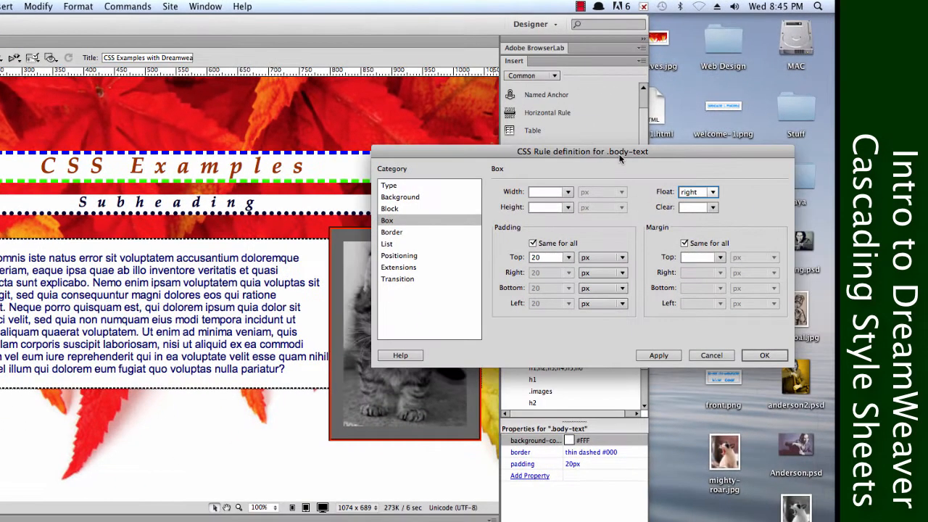
pyautogui.click(699, 365)
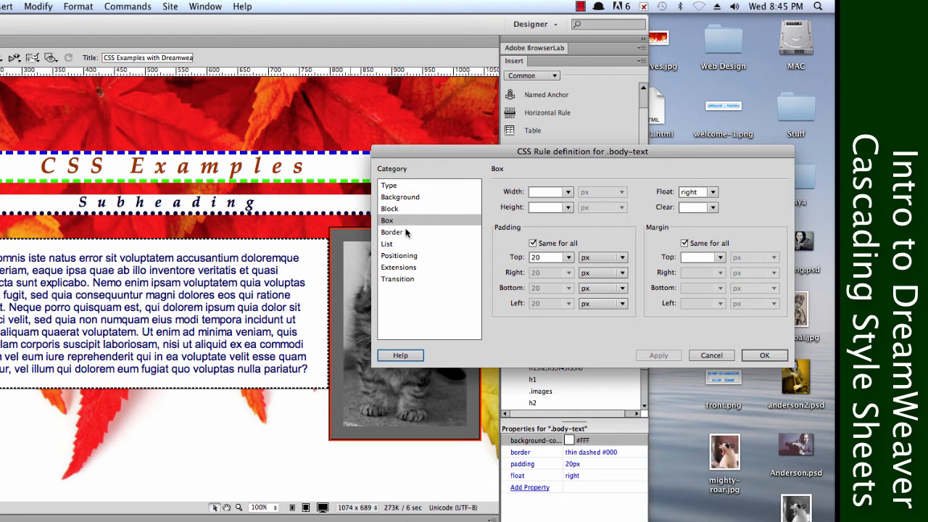
# Set the .body-text rule's margin to 40 px on all sides and apply it.
pyautogui.click(695, 253)
pyautogui.write('40')
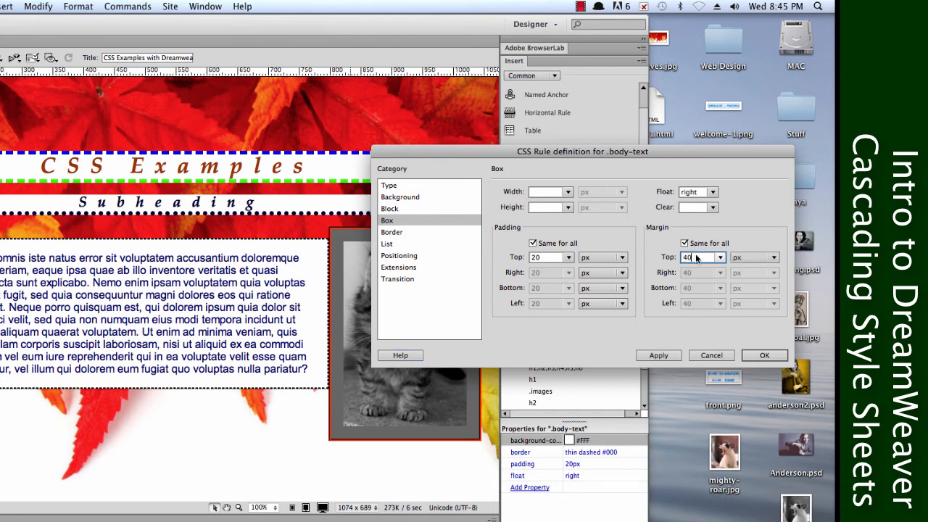
pyautogui.click(656, 355)
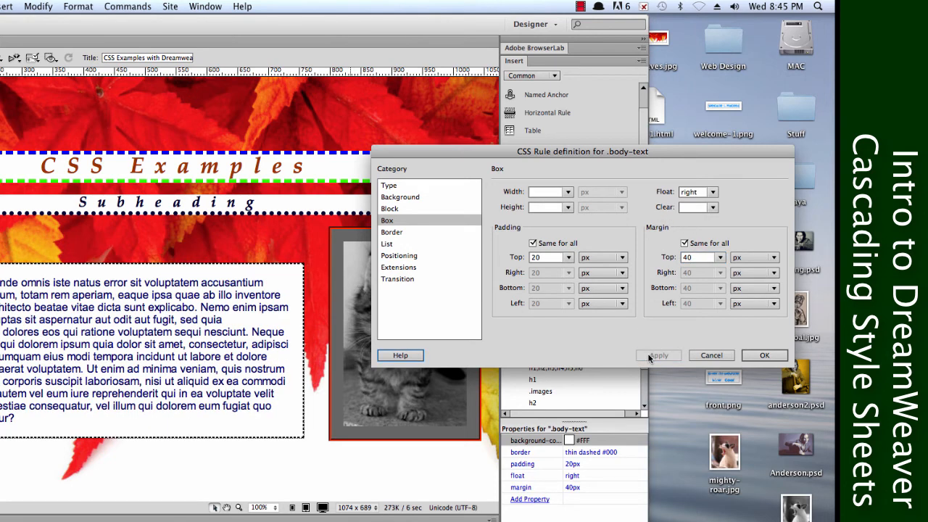
# Unlink the .body-text margins, set only the top margin to 10 px, and apply and accept the rule definition.
pyautogui.click(684, 244)
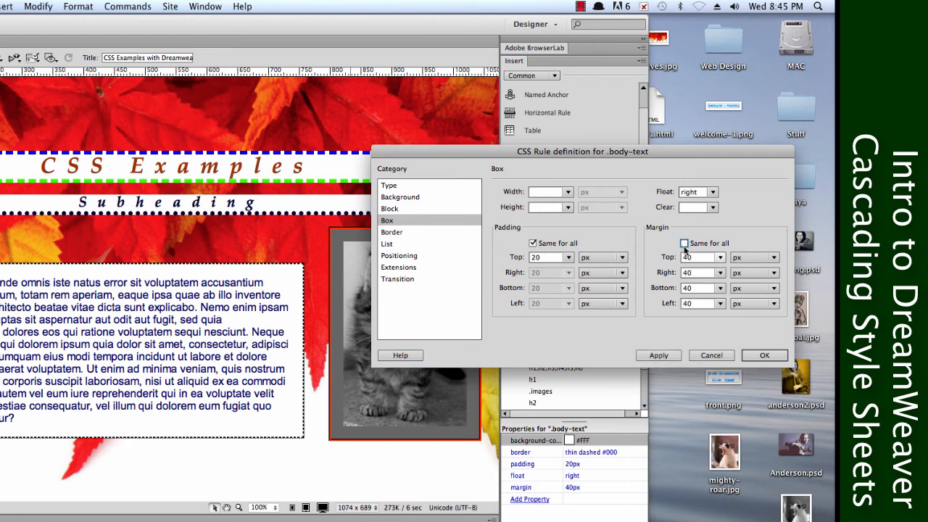
pyautogui.click(684, 258)
pyautogui.moveTo(690, 259); pyautogui.dragTo(672, 261)
pyautogui.write('10')
pyautogui.click(639, 356)
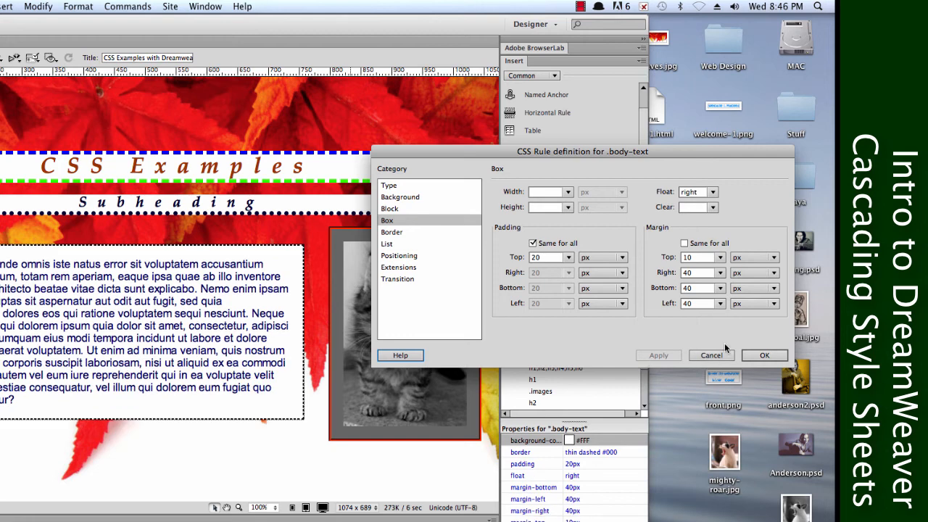
pyautogui.click(754, 354)
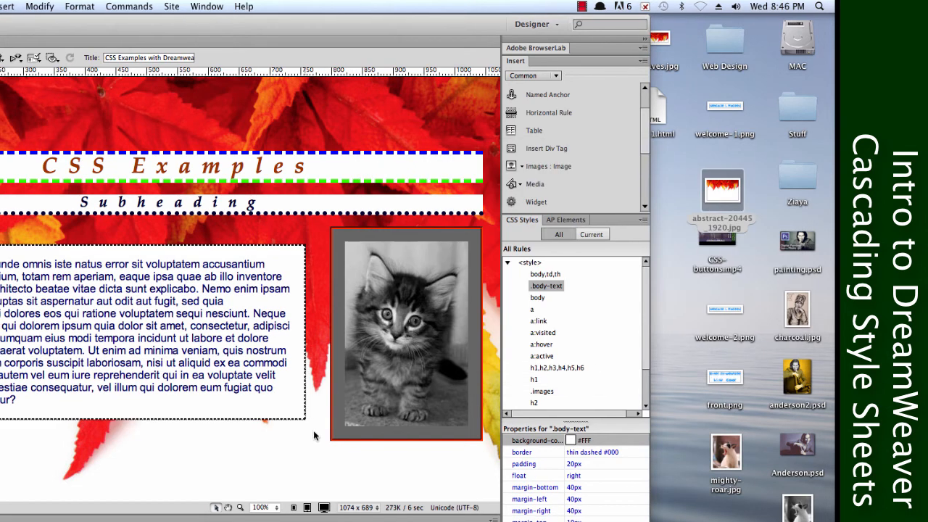